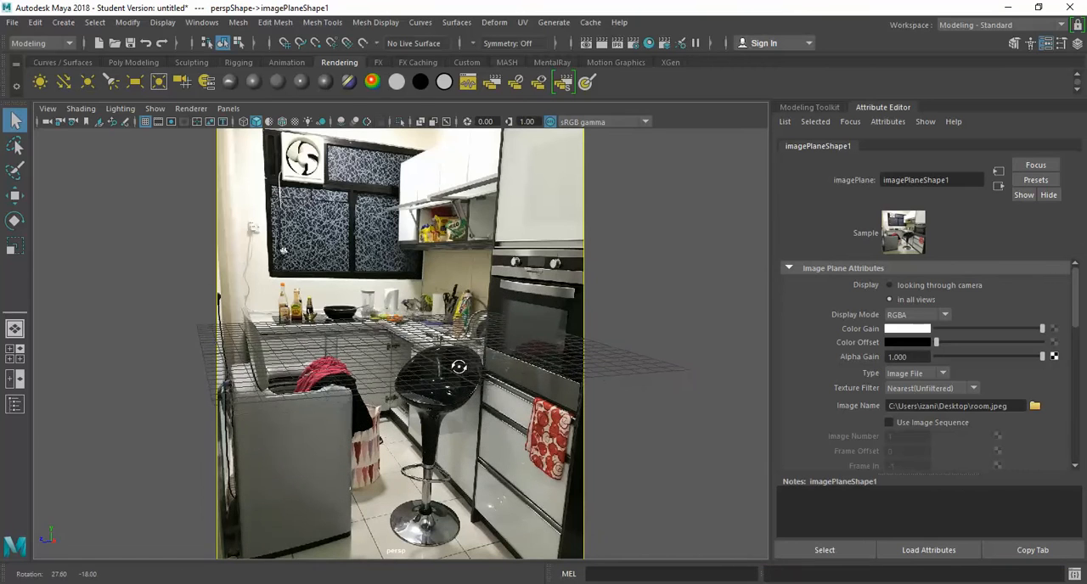
Step: Align the perspective grid with the kitchen floor in the reference photo
alt+right_drag(475, 373, 470, 365)
alt+drag(428, 365, 417, 372)
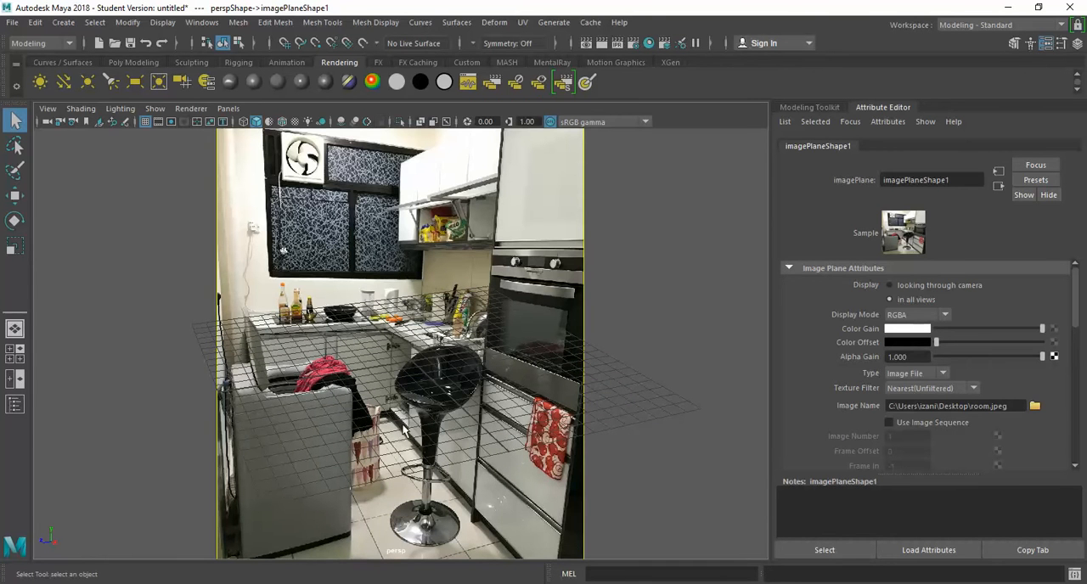
alt+middle_drag(428, 365, 461, 353)
alt+drag(460, 353, 328, 375)
alt+right_drag(327, 375, 384, 456)
alt+drag(383, 456, 345, 432)
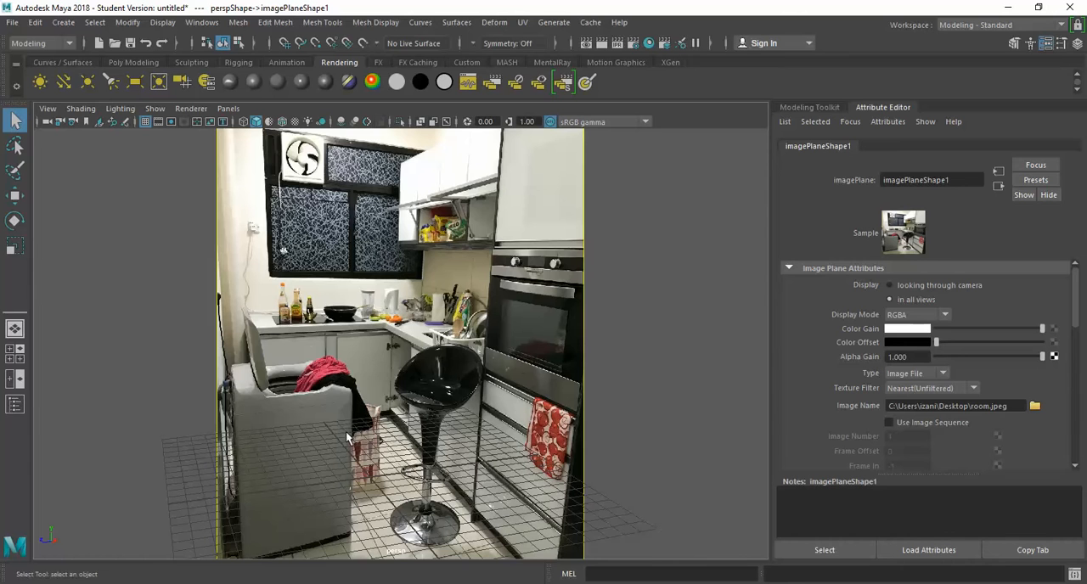
mouse_move(366, 448)
alt+middle_down()
mouse_move(370, 336)
mouse_move(365, 441)
alt+middle_up()
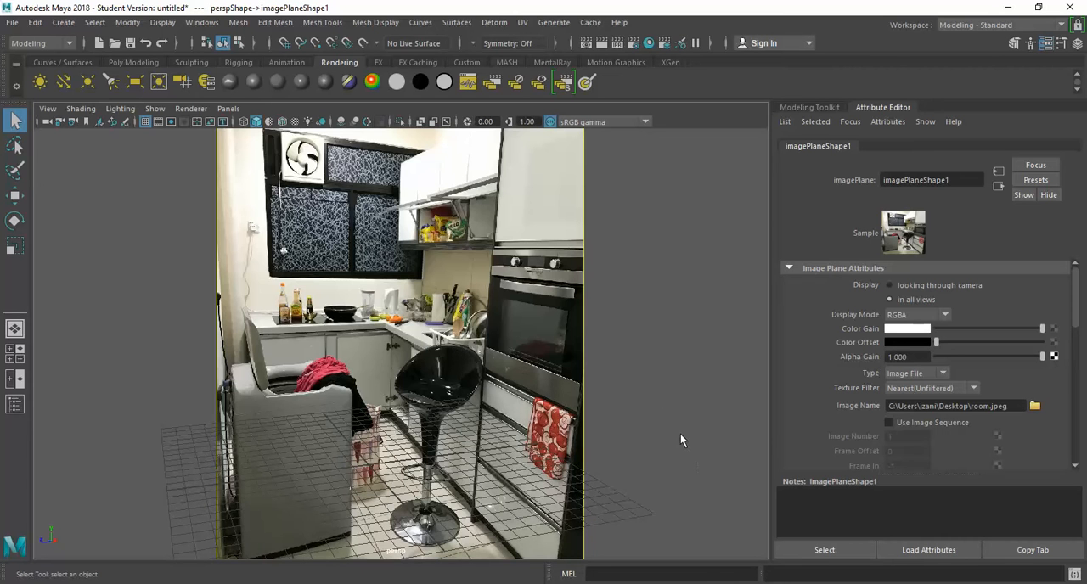
Step: Create a polygon cube, flatten it along Z to a thin slab and move it to about -7.6 in Z
key(space)
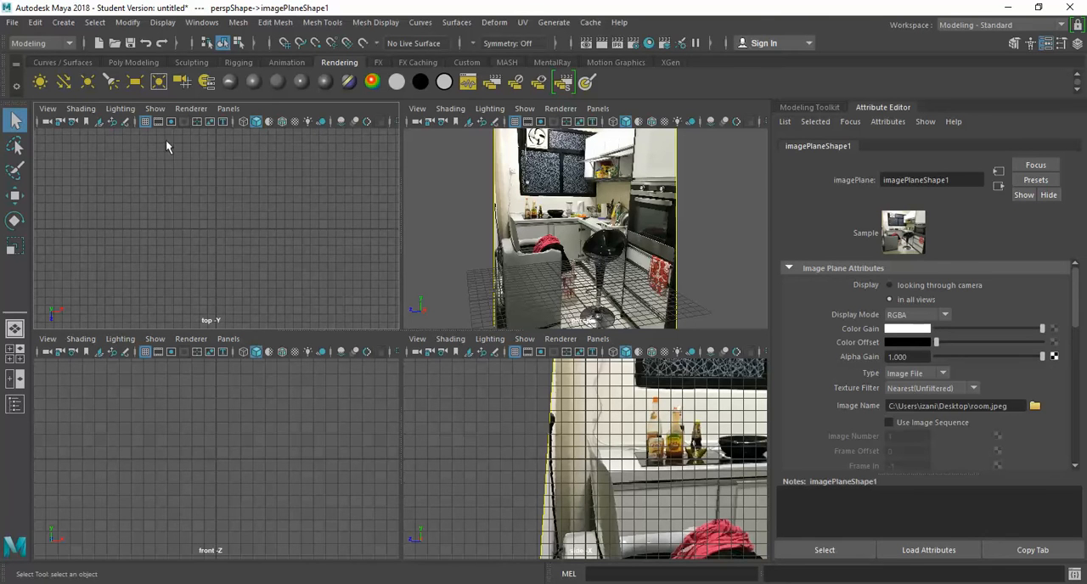
click(125, 62)
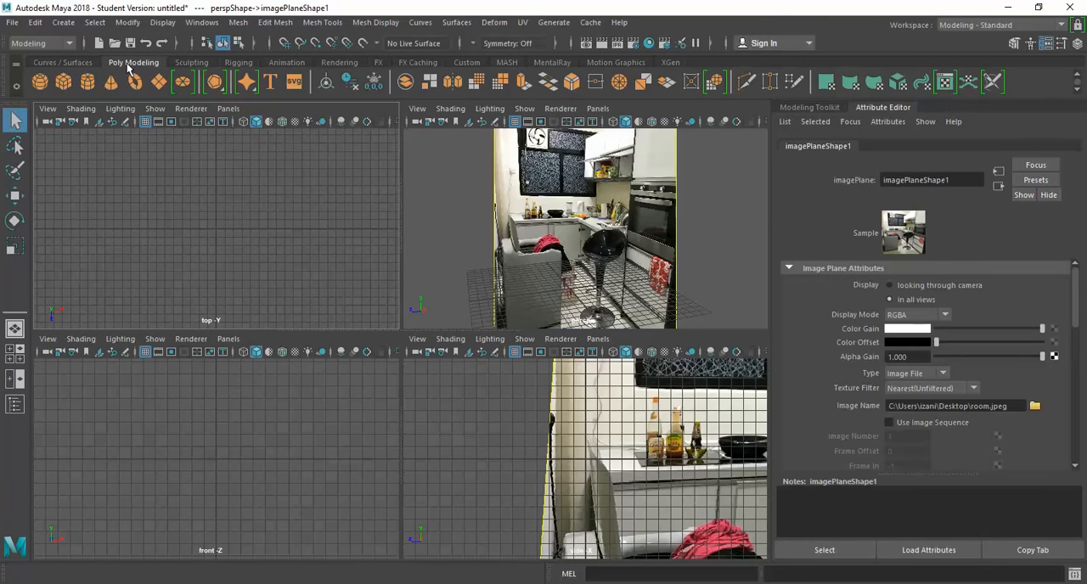
click(63, 81)
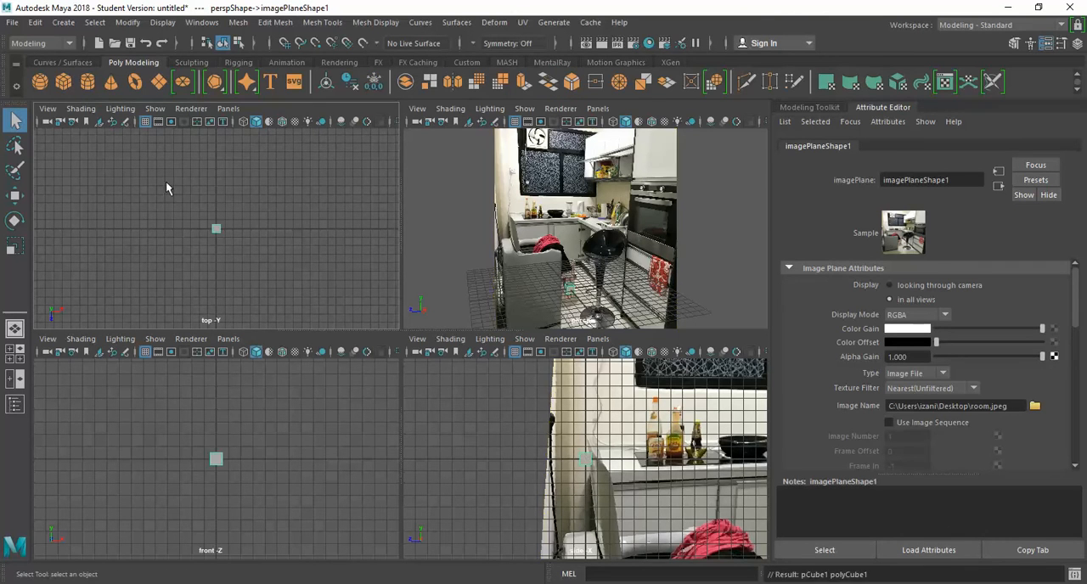
key(r)
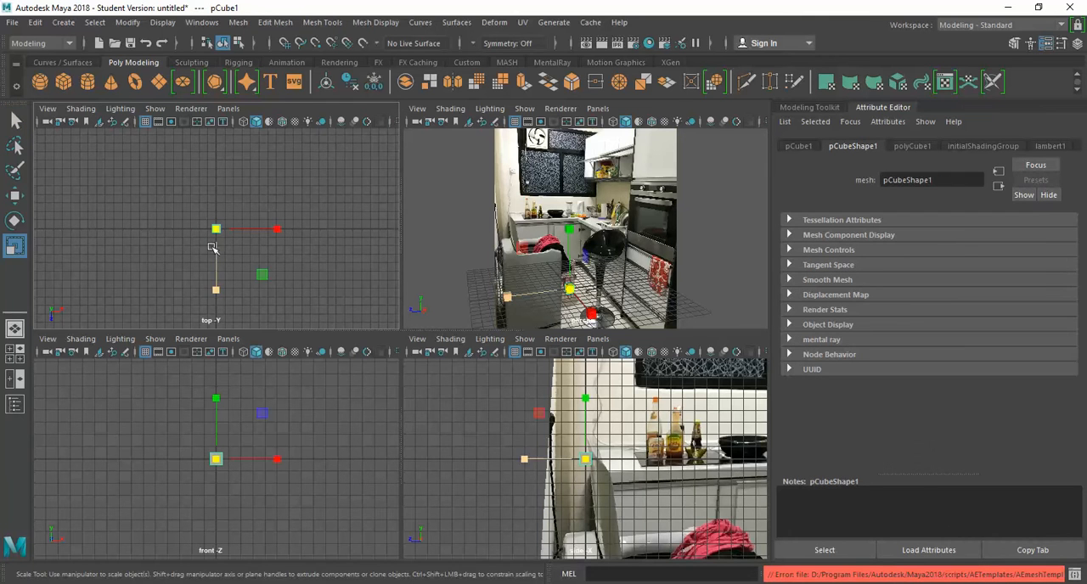
drag(216, 279, 220, 252)
key(w)
drag(215, 297, 217, 232)
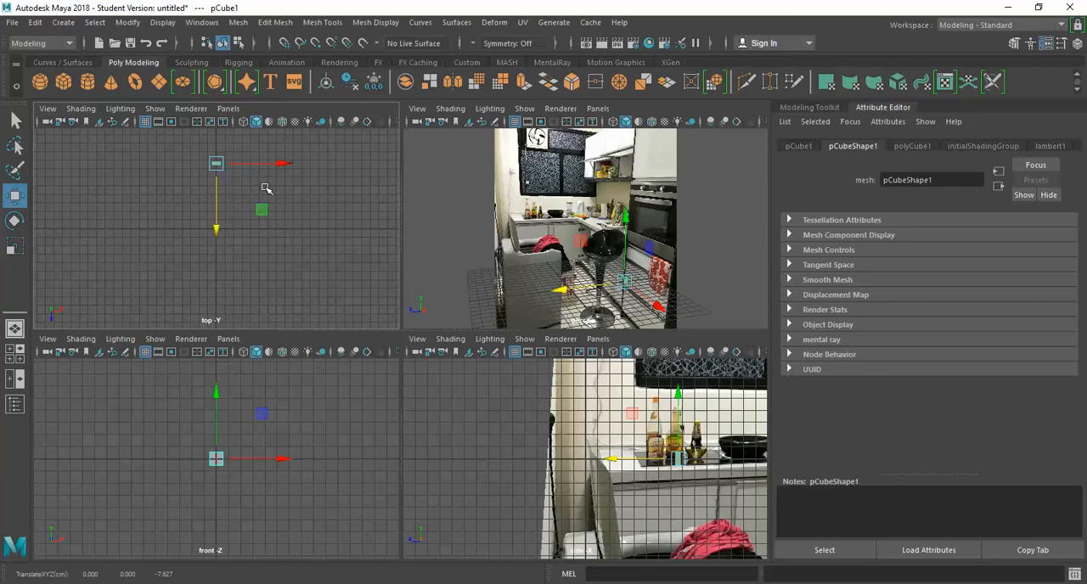
Step: Stretch the slab wide along X and move it back to about -14.9 in Z
key(r)
drag(277, 164, 711, 261)
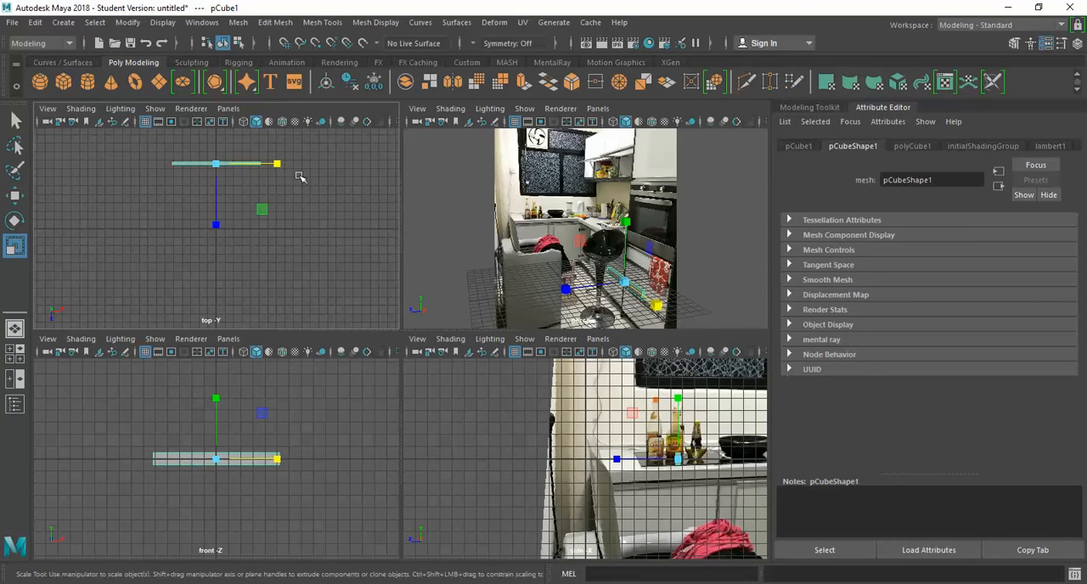
drag(280, 167, 383, 183)
key(w)
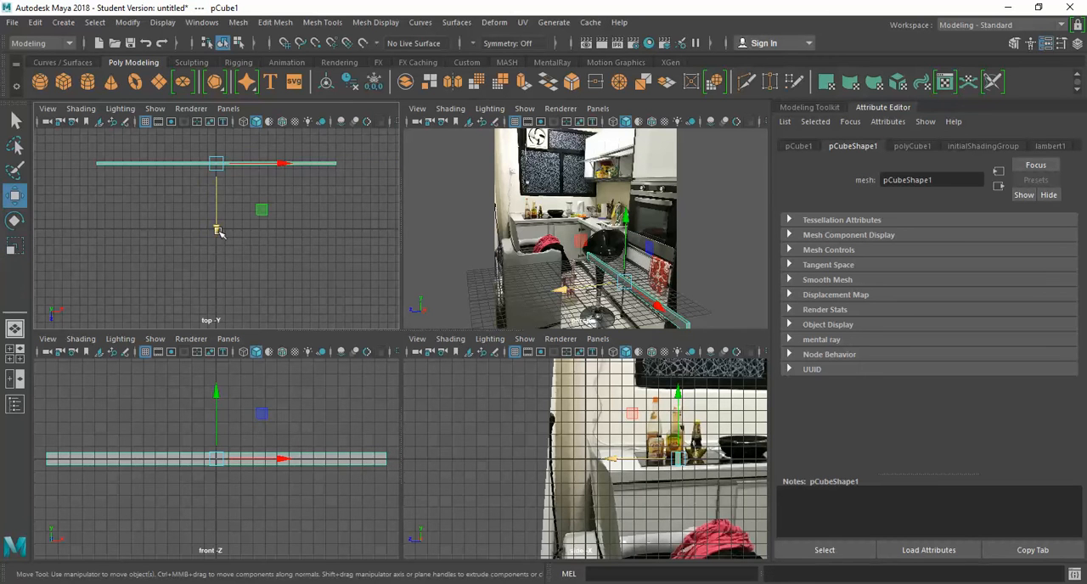
drag(216, 225, 204, 169)
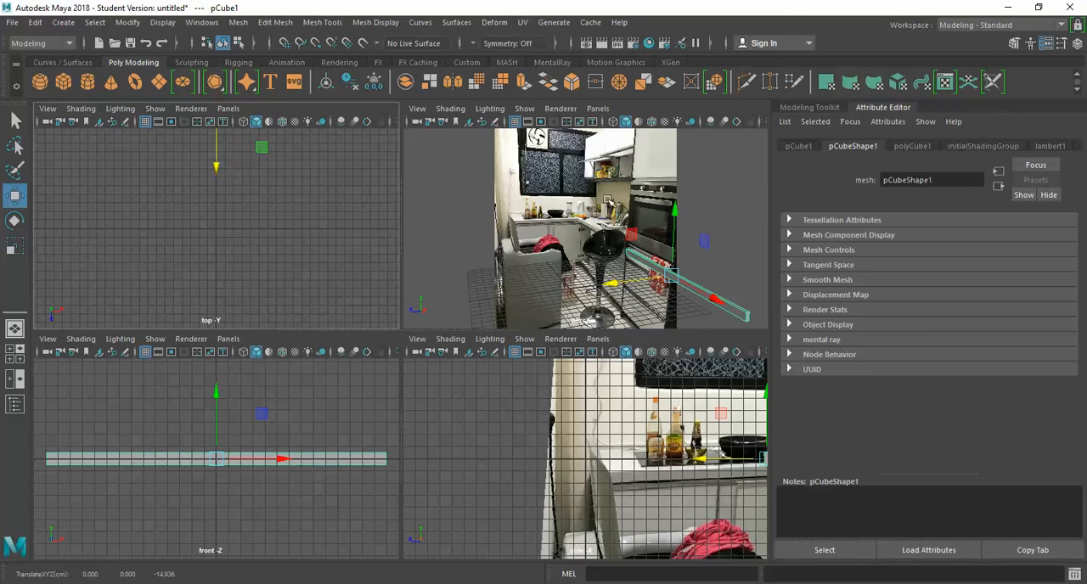
Step: Shift the slab toward negative X and scale its height to about 25.8 to form a wall panel
drag(713, 300, 642, 272)
scroll(218, 506, down, 3)
key(r)
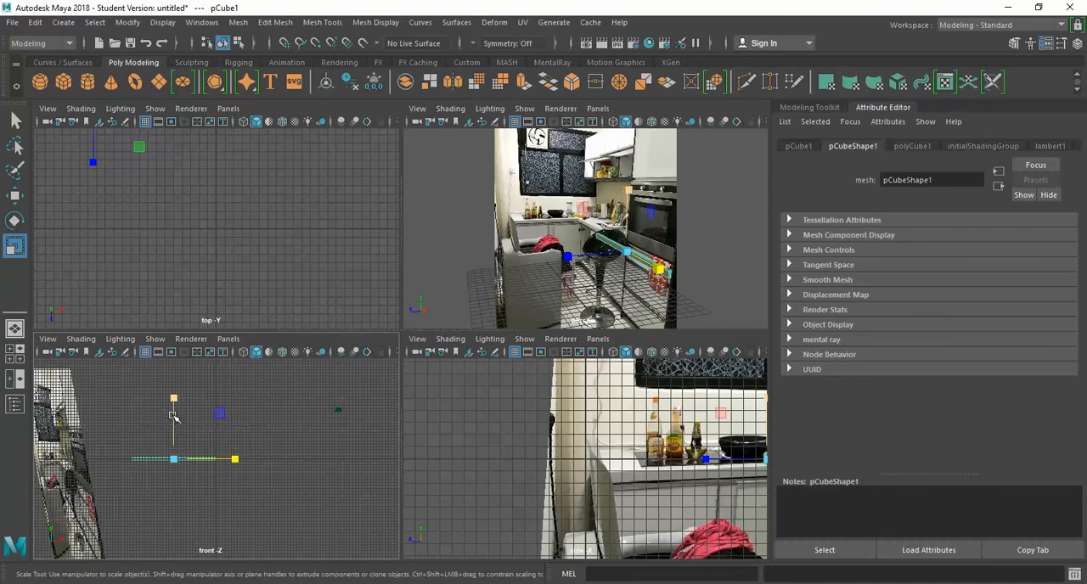
drag(173, 395, 145, 324)
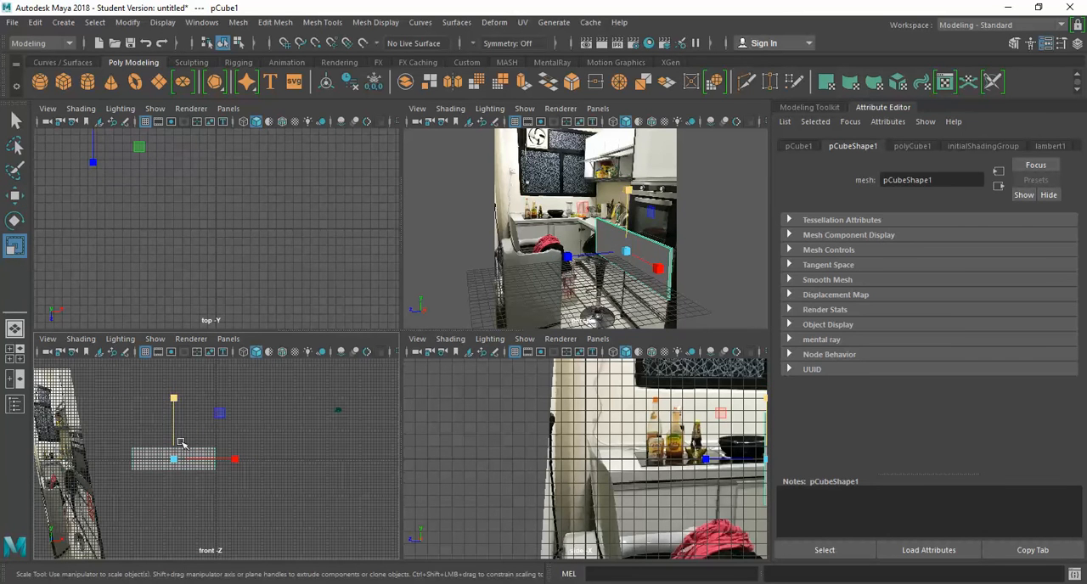
drag(174, 397, 174, 253)
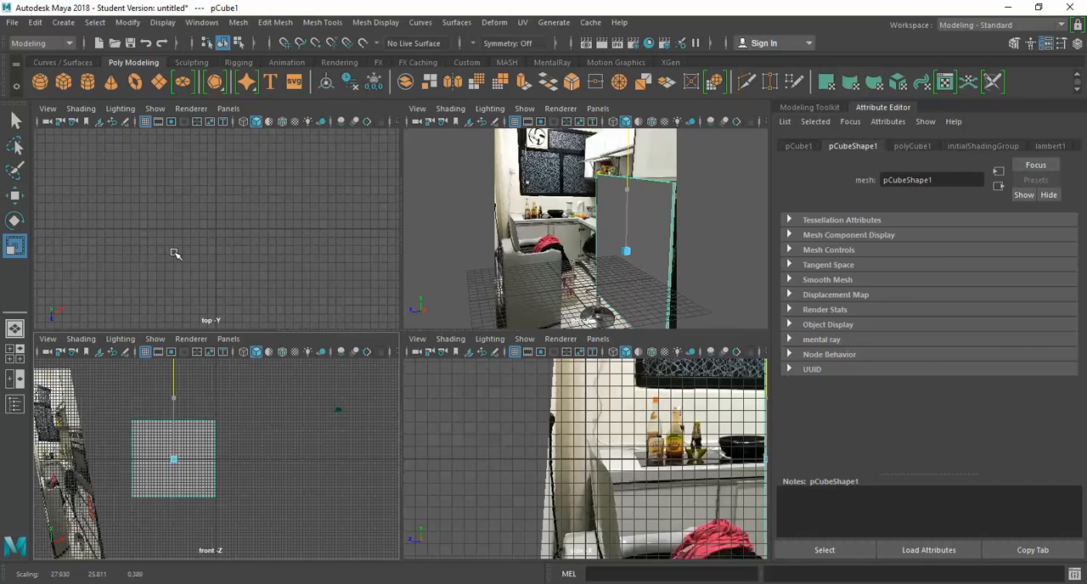
Step: Move the wall panel back to about -29.7 in Z and widen it further along X
key(w)
drag(553, 267, 644, 250)
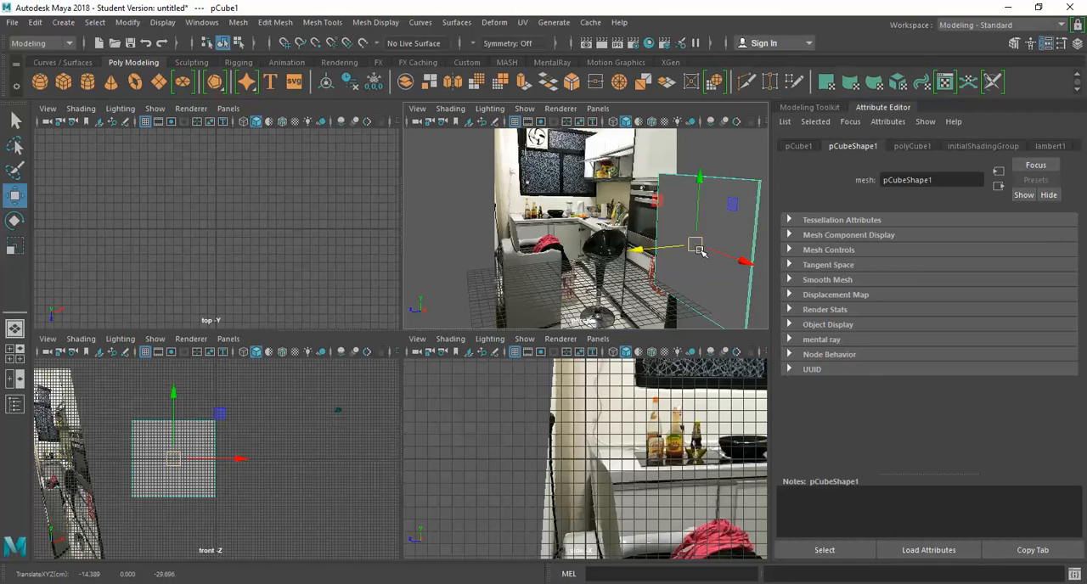
key(r)
drag(746, 265, 766, 293)
Step: Set the depth of the kitchen photo's image plane to 500
click(553, 158)
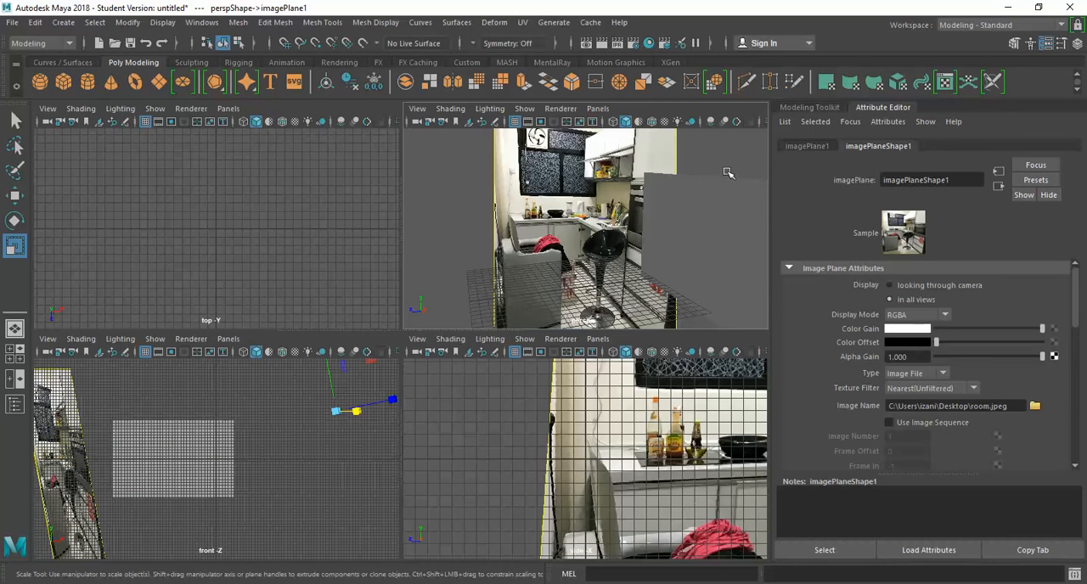
click(810, 147)
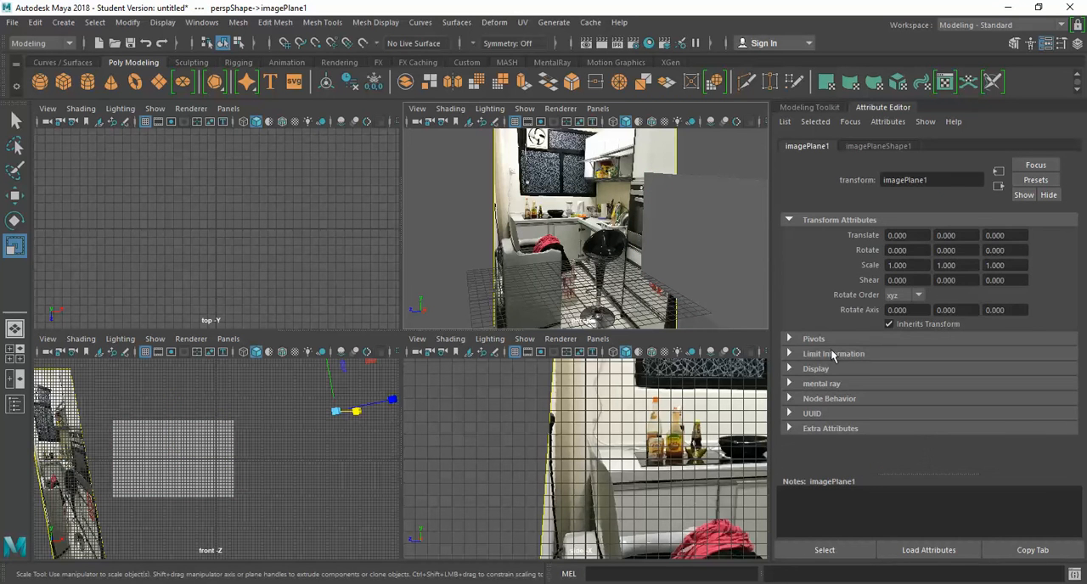
click(862, 149)
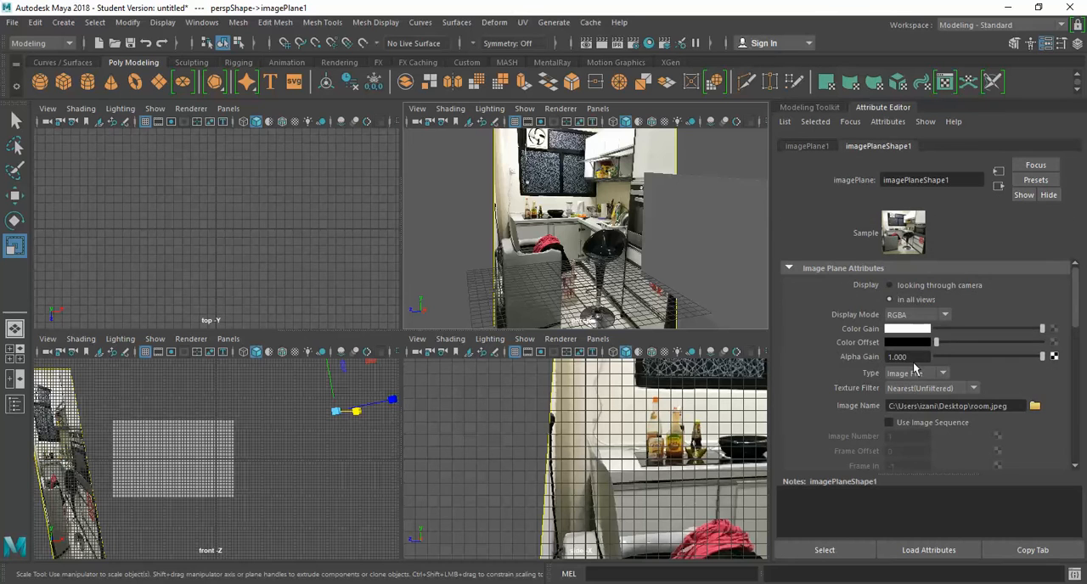
scroll(821, 368, down, 5)
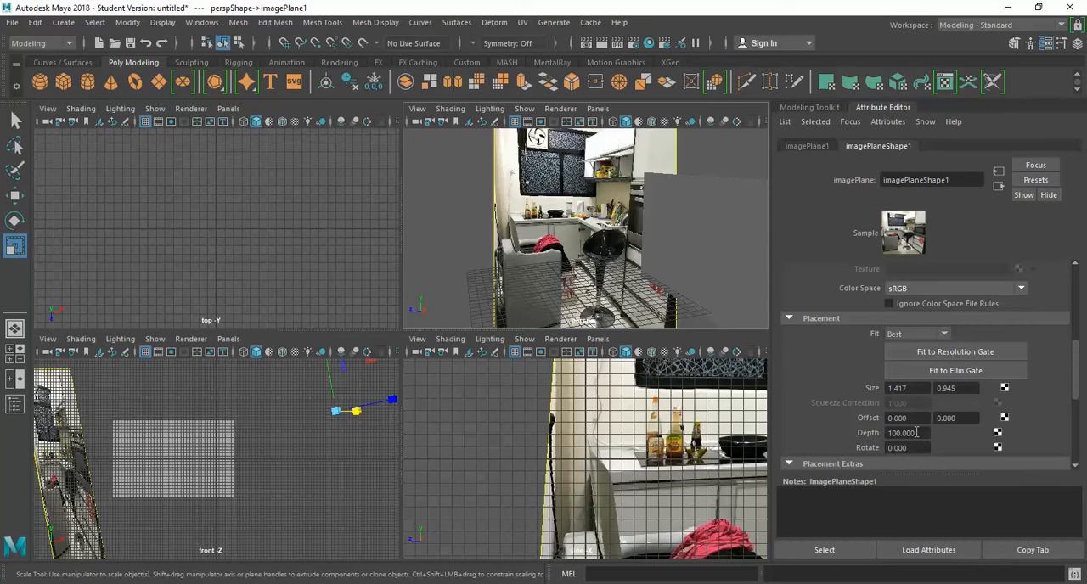
drag(917, 433, 850, 429)
text(500)
key(Return)
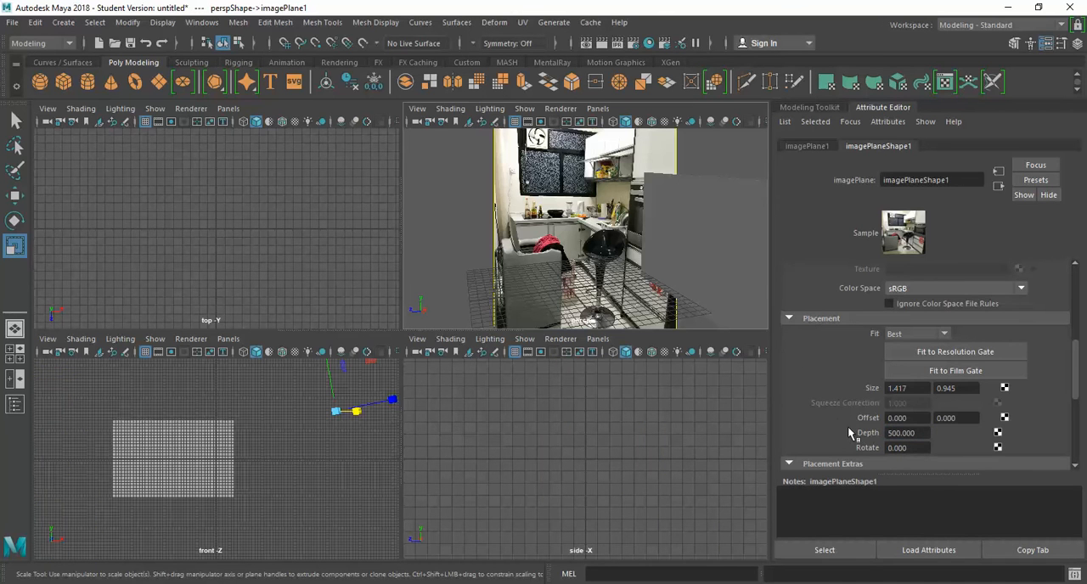
Step: Move the wall panel to about -49.2 in X and -35.9 in Z
click(708, 242)
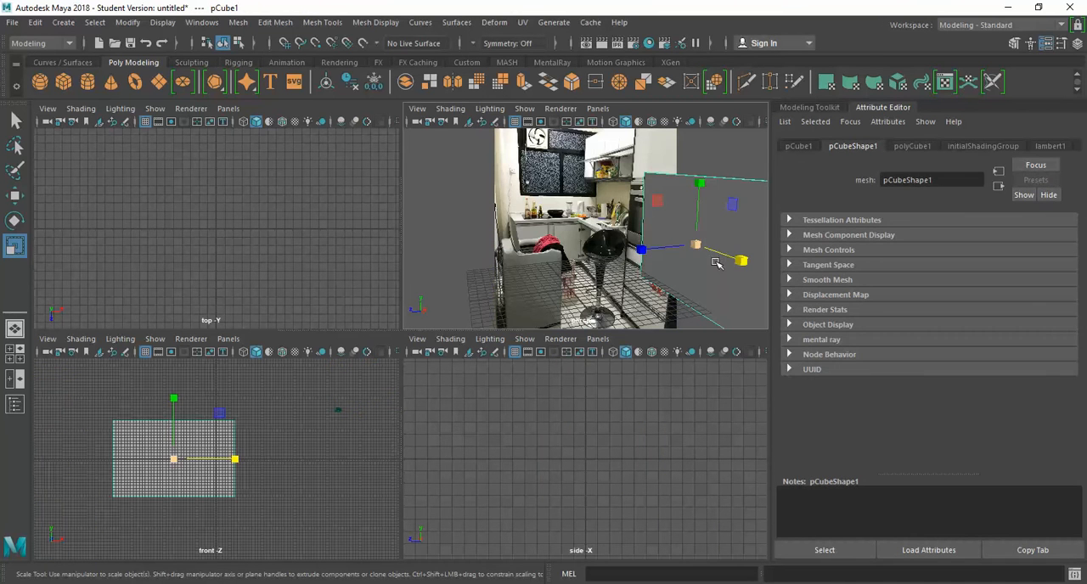
key(w)
drag(730, 259, 647, 205)
click(677, 143)
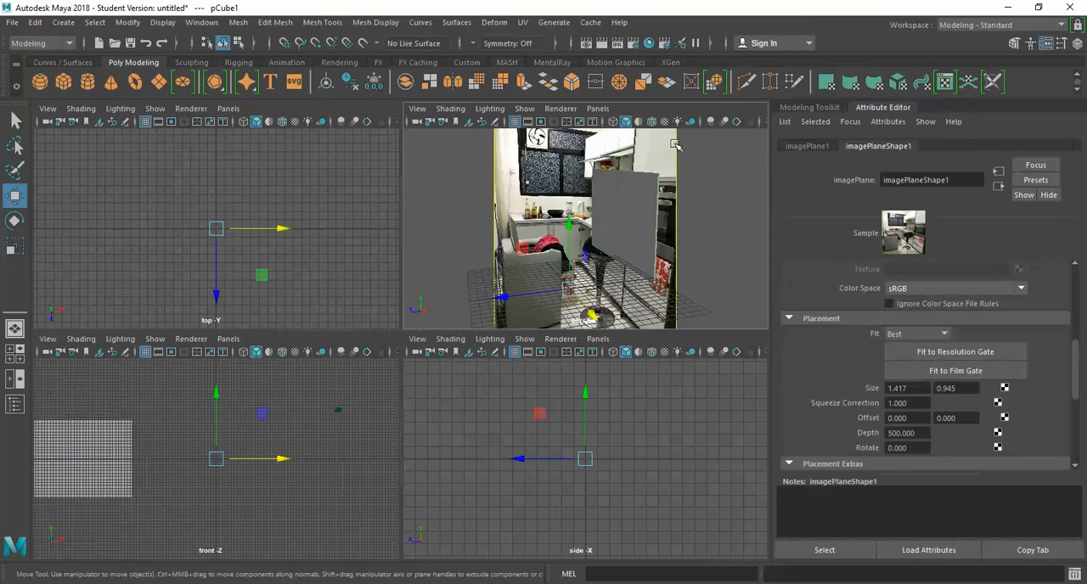
click(631, 244)
drag(568, 218, 587, 218)
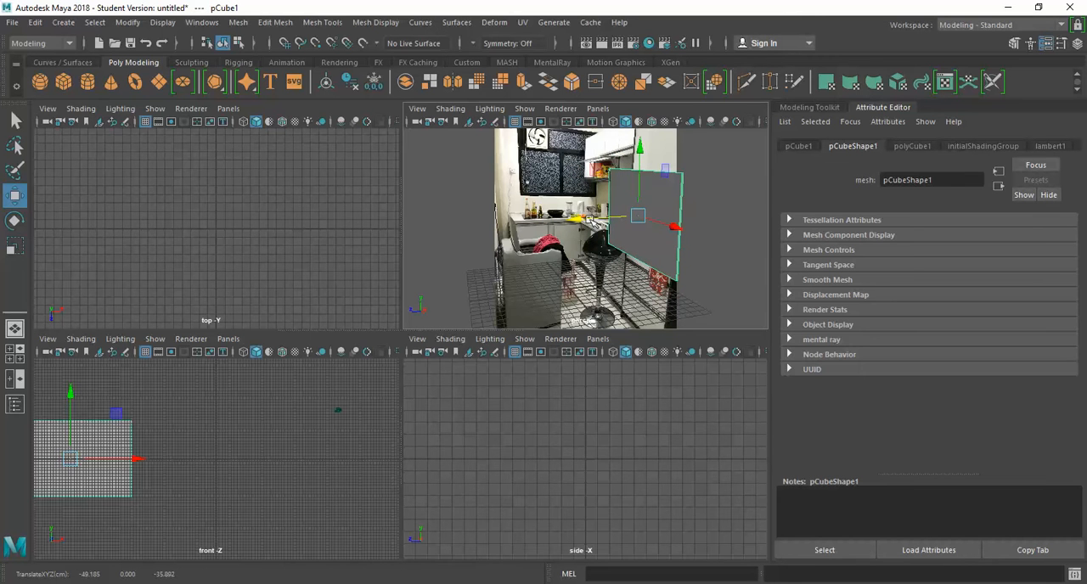
Step: Duplicate the wall panel and rotate the copy in plan until it is perpendicular to the original
scroll(221, 235, down, 5)
scroll(219, 238, up, 2)
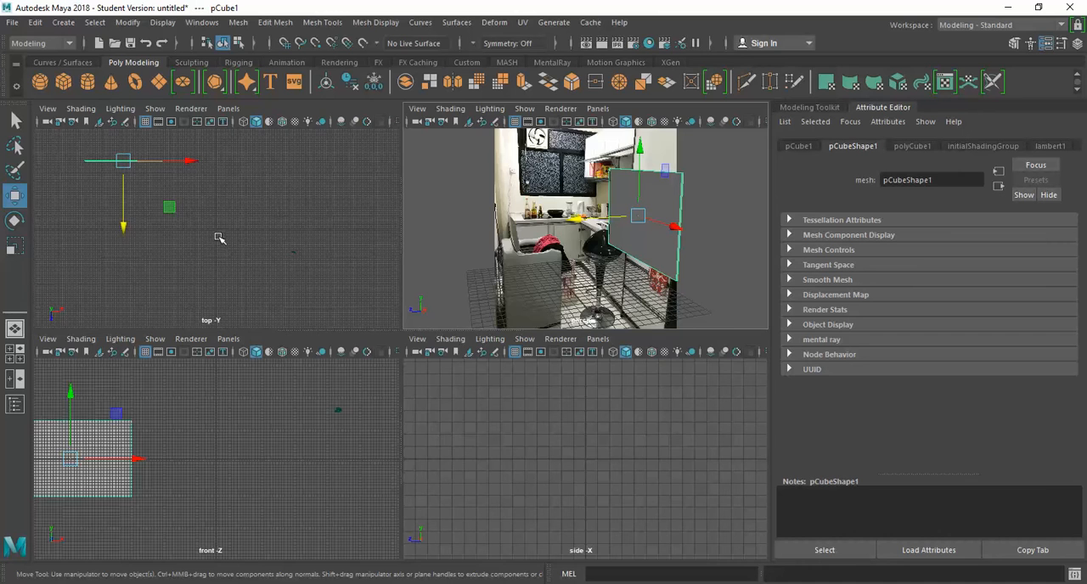
key(space)
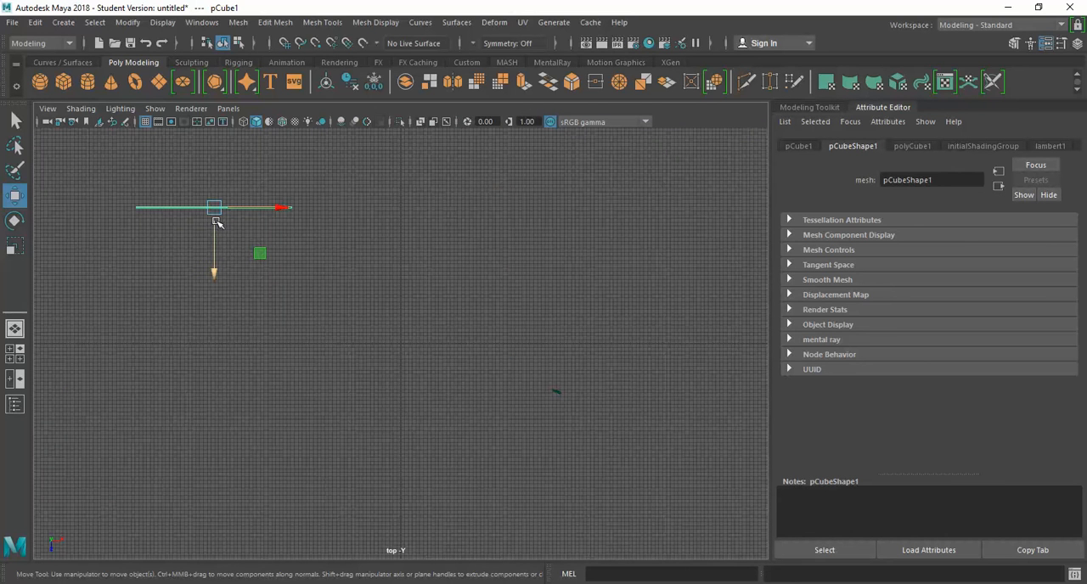
shift+drag(219, 214, 169, 269)
key(e)
key(r)
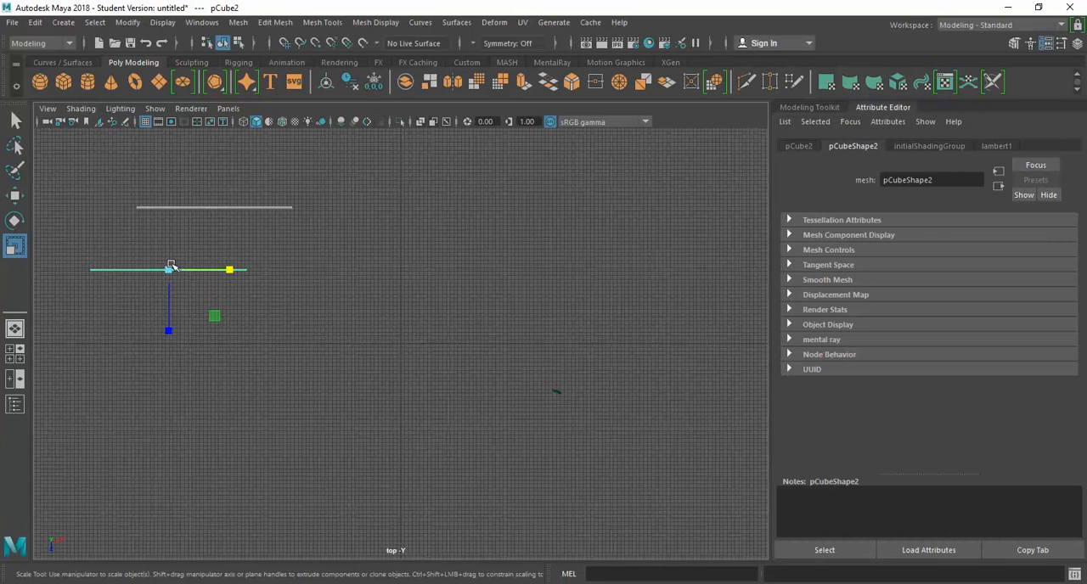
key(e)
drag(223, 251, 140, 175)
mouse_move(204, 235)
mouse_down()
mouse_move(207, 221)
mouse_move(214, 228)
mouse_up()
Step: Move the rotated copy so its end meets the first wall's end and forms a corner
key(w)
drag(225, 270, 202, 269)
mouse_move(145, 327)
mouse_down()
mouse_move(141, 352)
mouse_move(142, 341)
mouse_up()
Step: Move the second wall back to about -135 in X and scale it up to about 83.5 wide and 71.8 high
key(space)
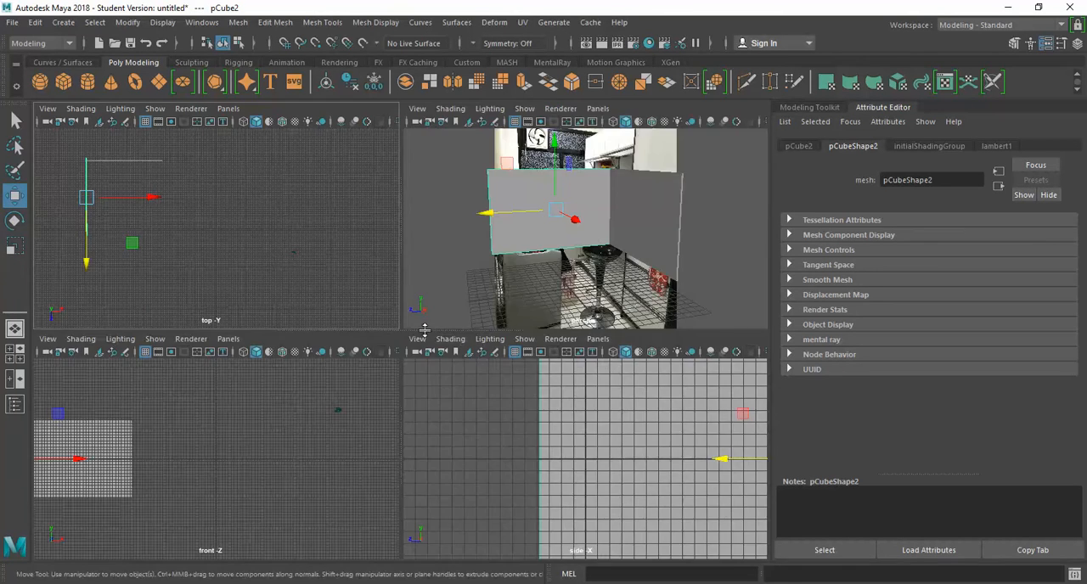
key(space)
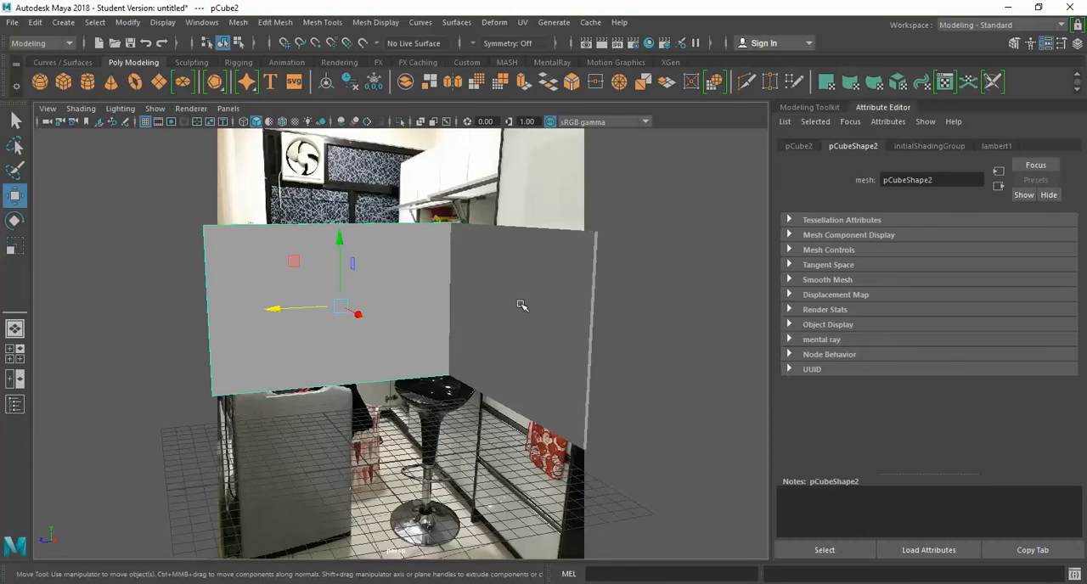
drag(358, 315, 272, 285)
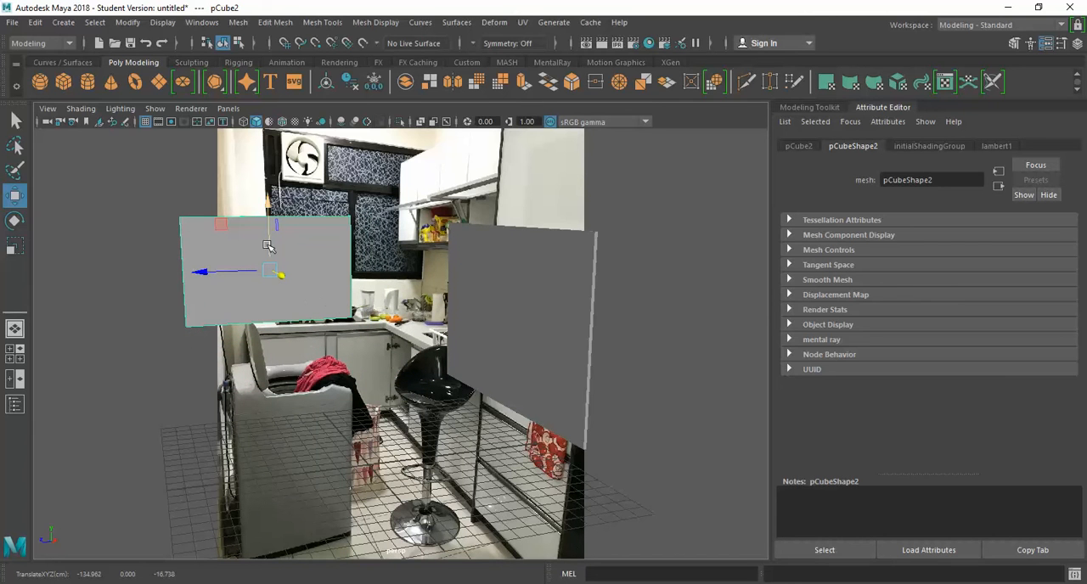
key(r)
drag(270, 208, 274, 104)
drag(334, 269, 393, 266)
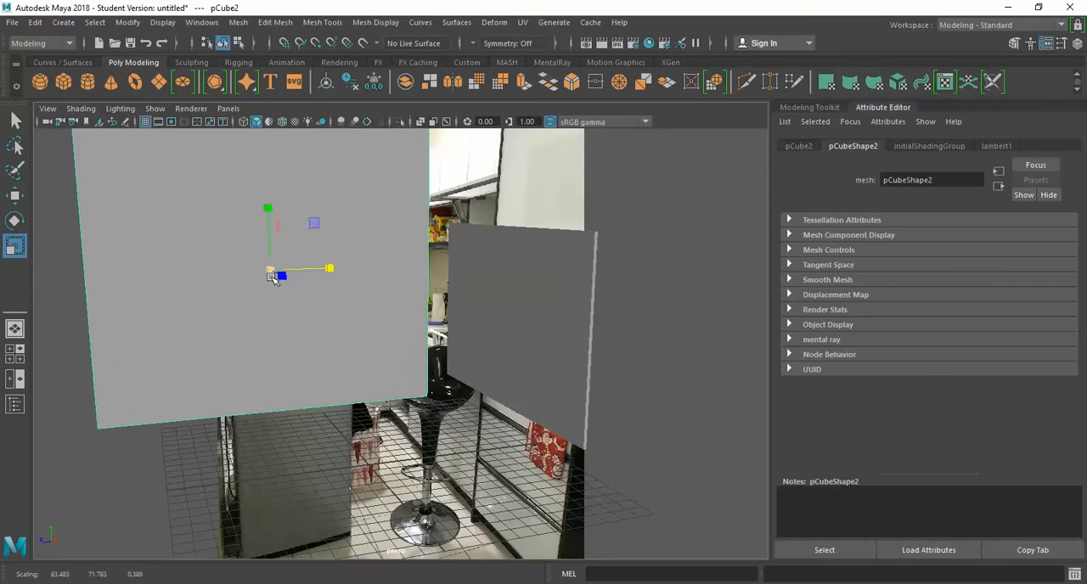
Step: Enlarge the first wall in width and height, raise it to about 9.6 in Y and shift it to about -50.7 in X
click(473, 286)
drag(550, 330, 575, 342)
drag(508, 258, 511, 181)
key(w)
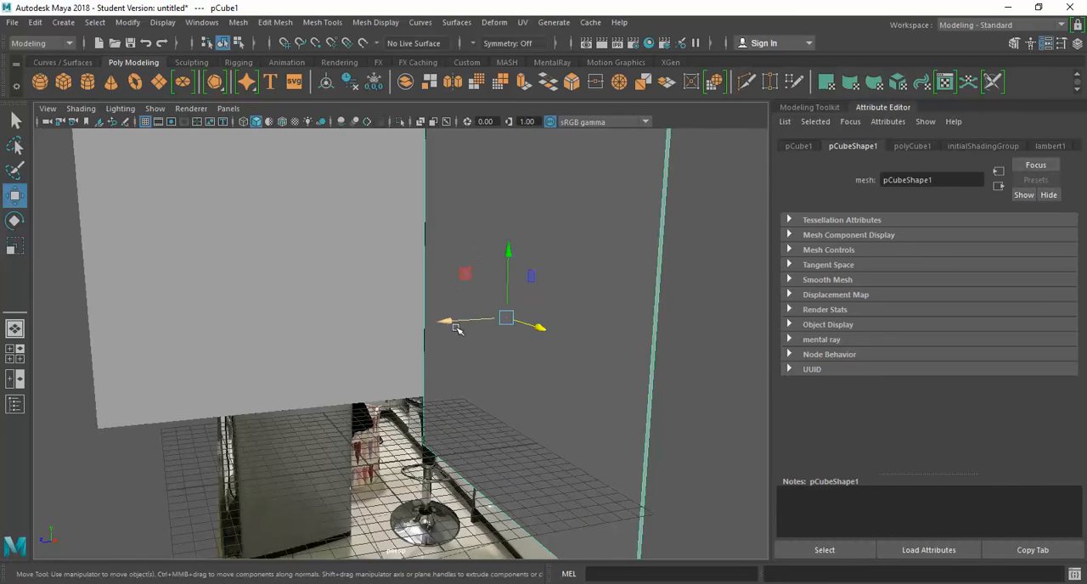
drag(502, 291, 502, 230)
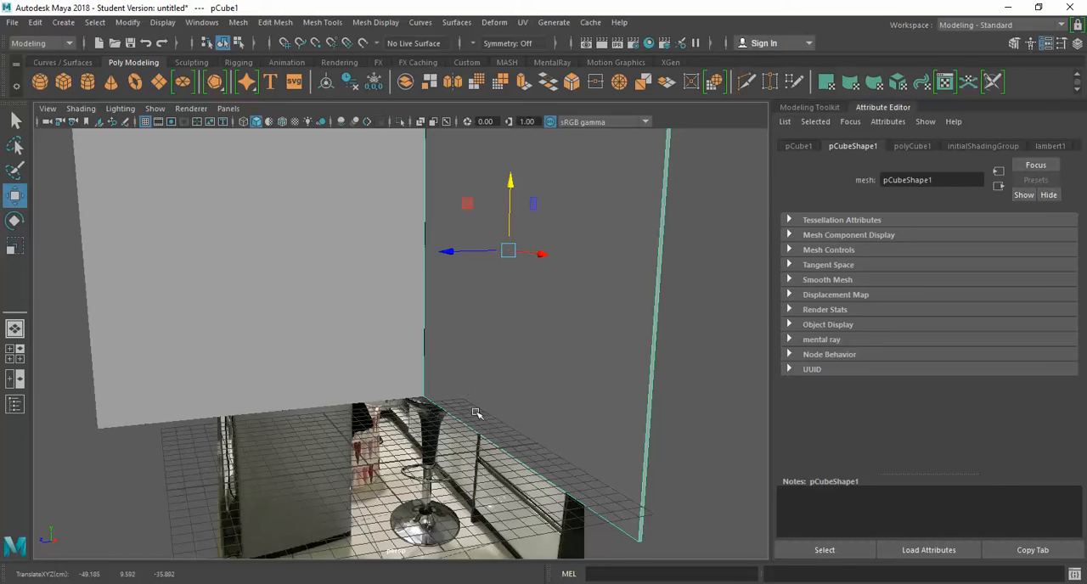
alt+drag(453, 388, 453, 389)
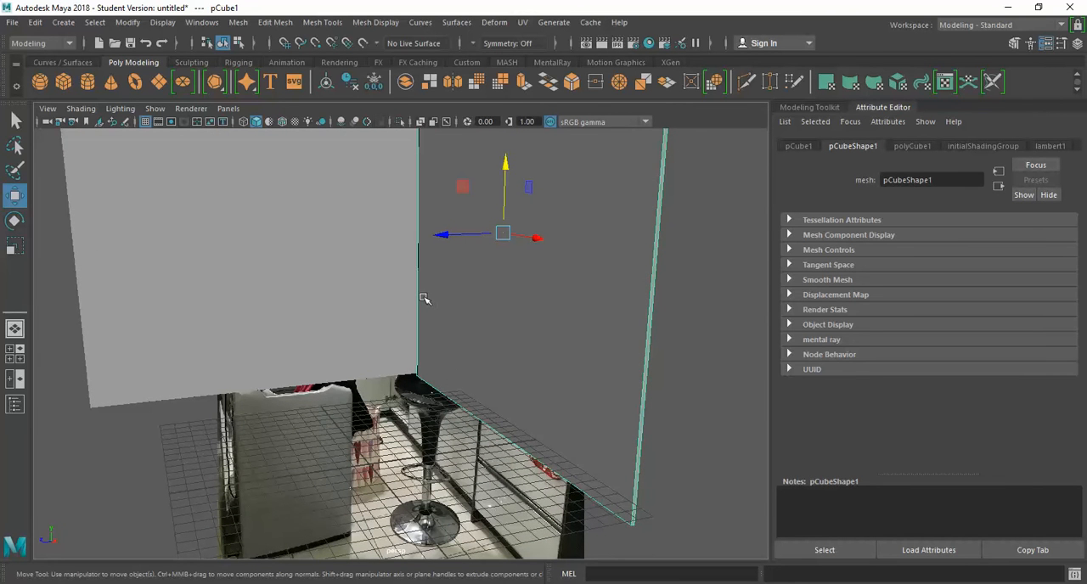
drag(527, 238, 514, 239)
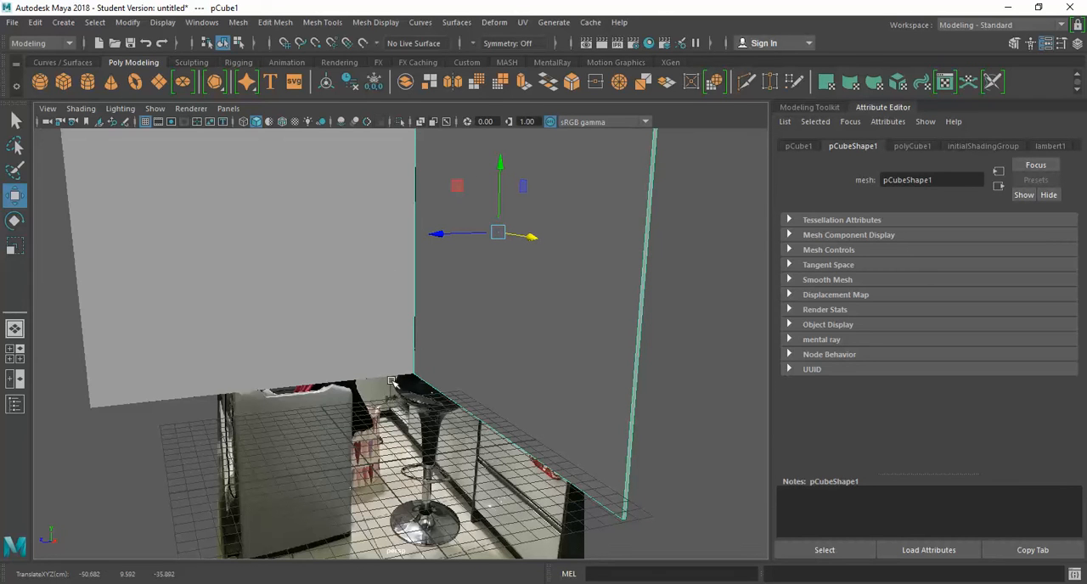
Step: Turn on X-Ray shading in the perspective view so the kitchen photo shows through the two walls
drag(708, 190, 181, 175)
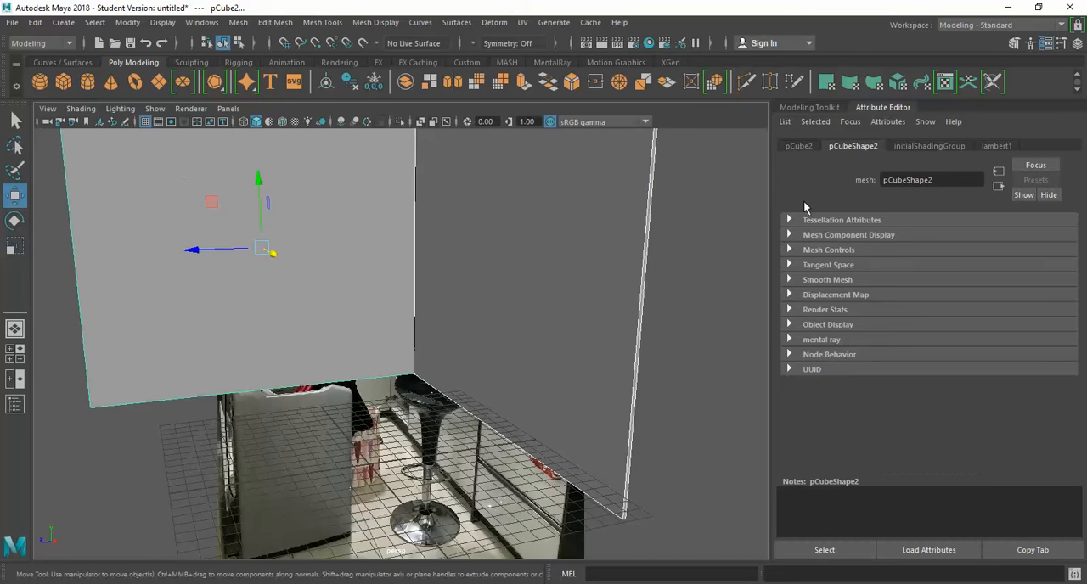
click(798, 146)
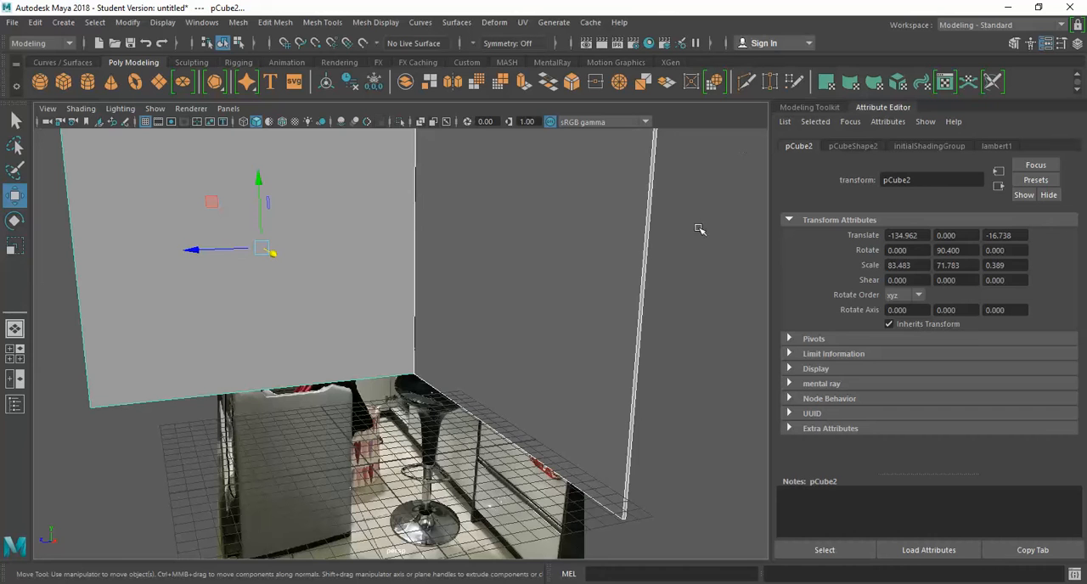
click(81, 108)
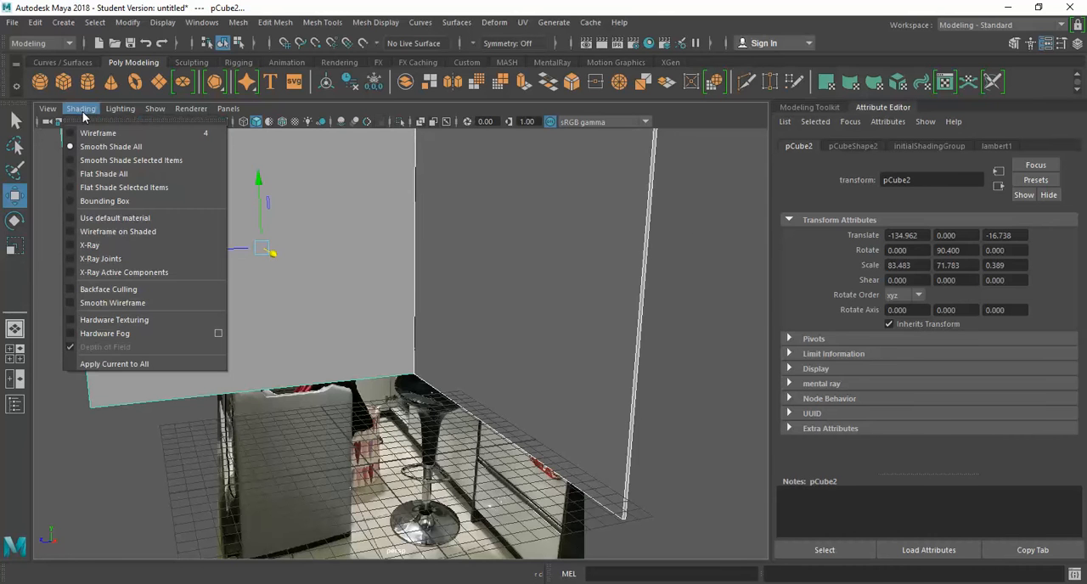
click(93, 245)
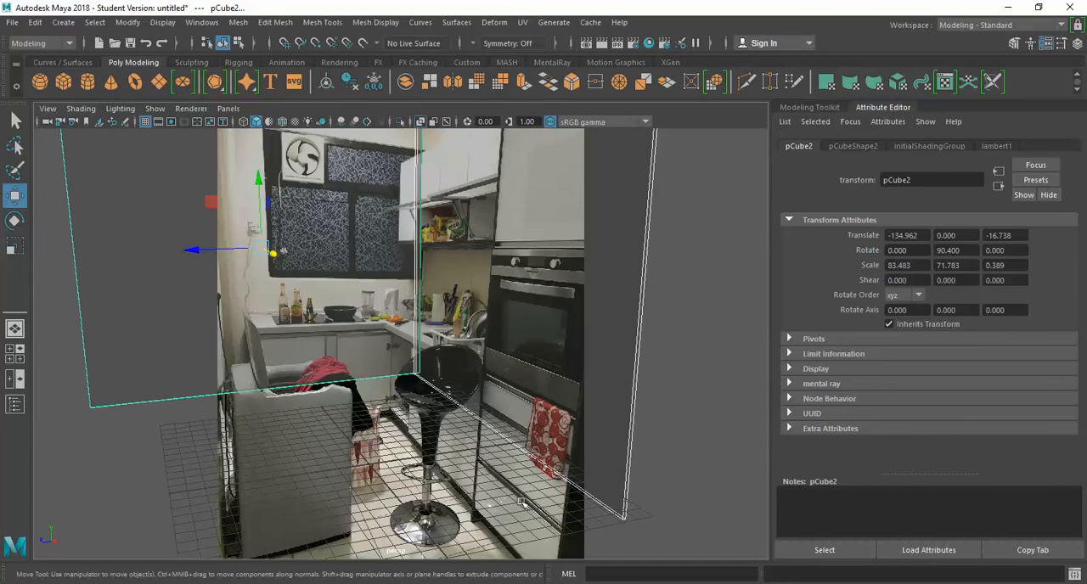
Step: Move the first wall in plan to about -106.7 in X and -53.7 in Z so it meets the second wall's end
key(space)
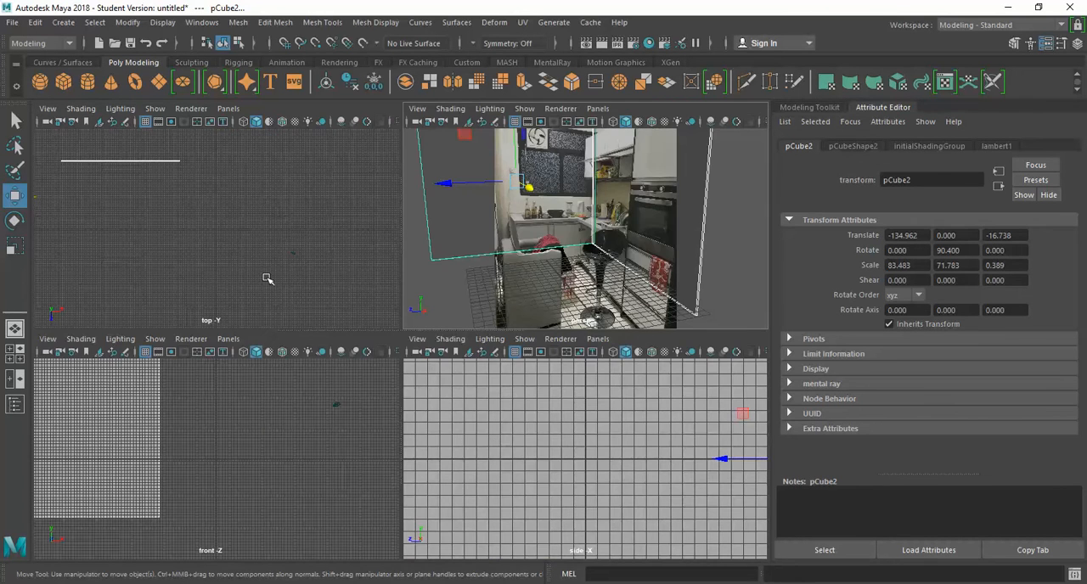
click(150, 197)
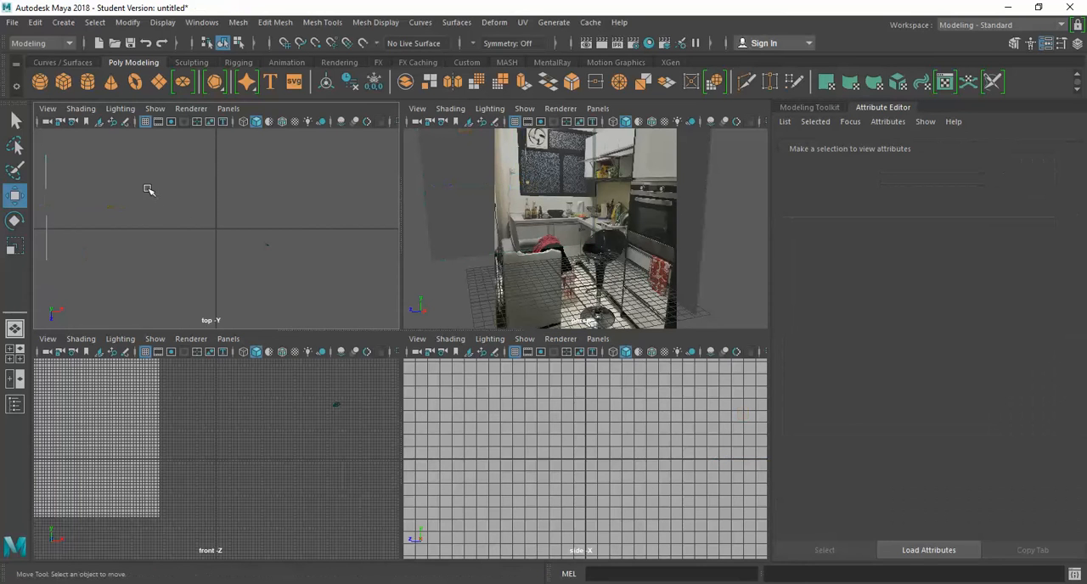
click(150, 188)
drag(159, 186, 88, 163)
click(48, 227)
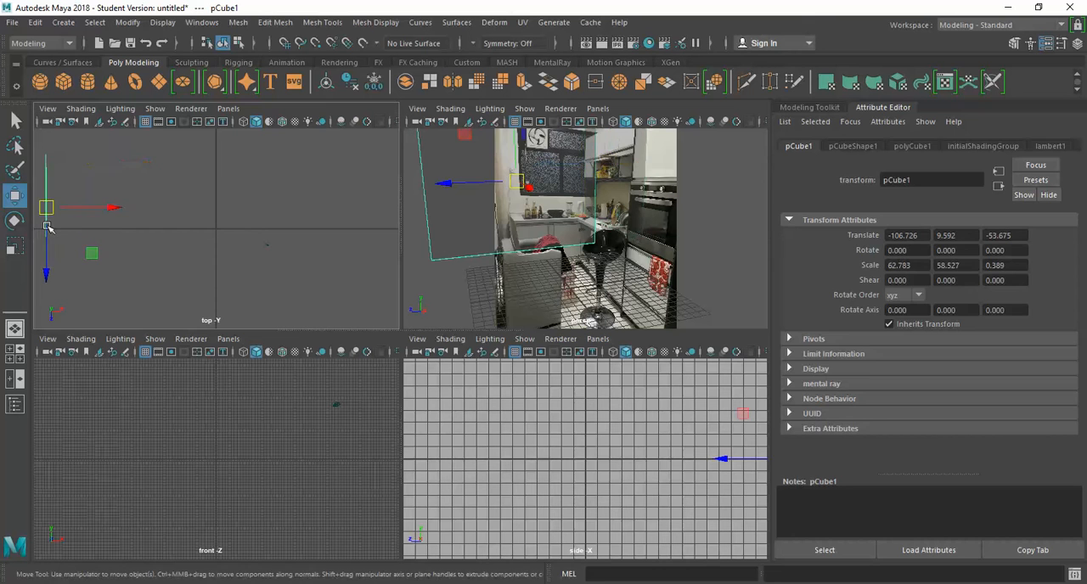
click(110, 169)
drag(102, 180, 38, 145)
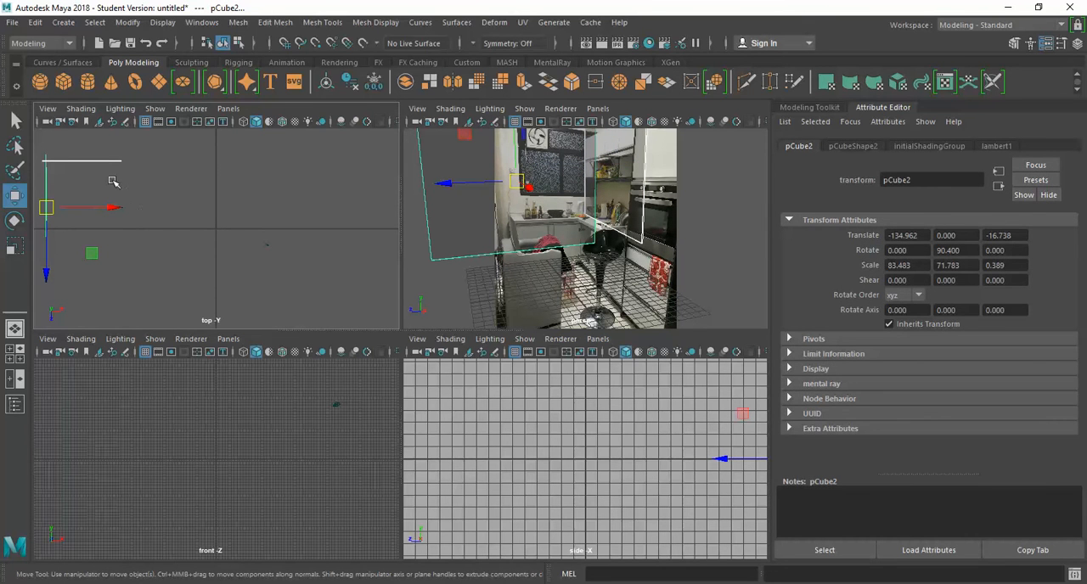
Step: Scale the first wall's height up to about 72.2, working in the front view
scroll(155, 437, up, 5)
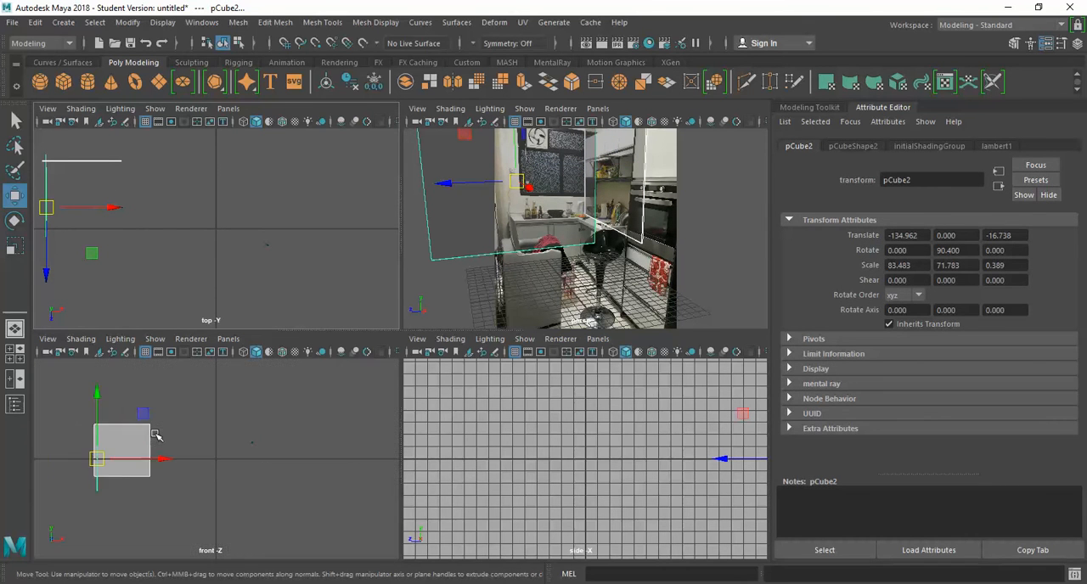
click(134, 472)
key(r)
mouse_move(122, 393)
mouse_down()
mouse_move(121, 368)
mouse_move(122, 380)
mouse_up()
key(w)
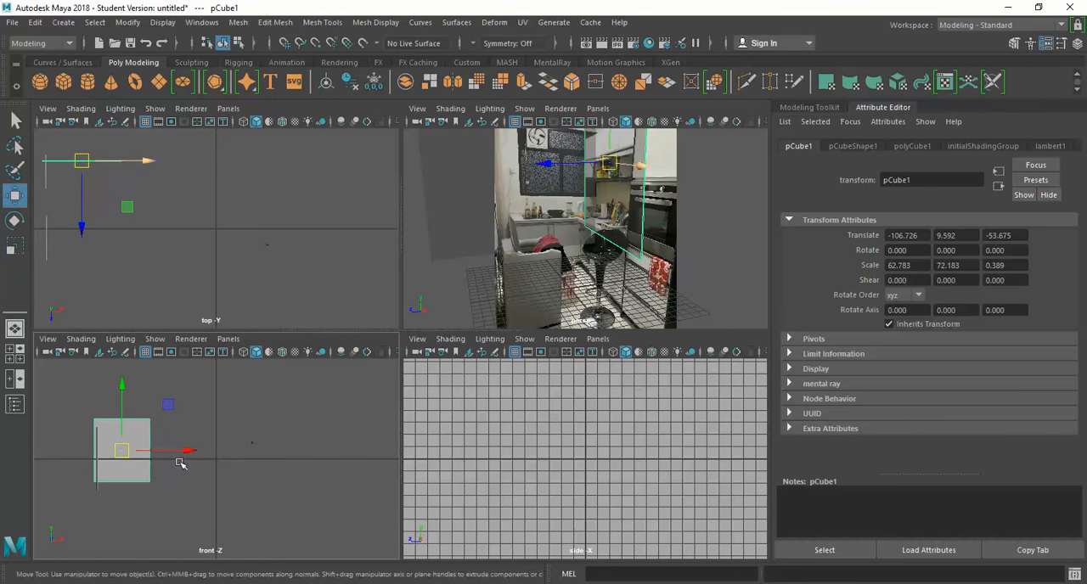
Step: Widen the first wall to about 157 and move it to about -65.2 in X and 0.4 in Y
drag(184, 451, 338, 453)
key(r)
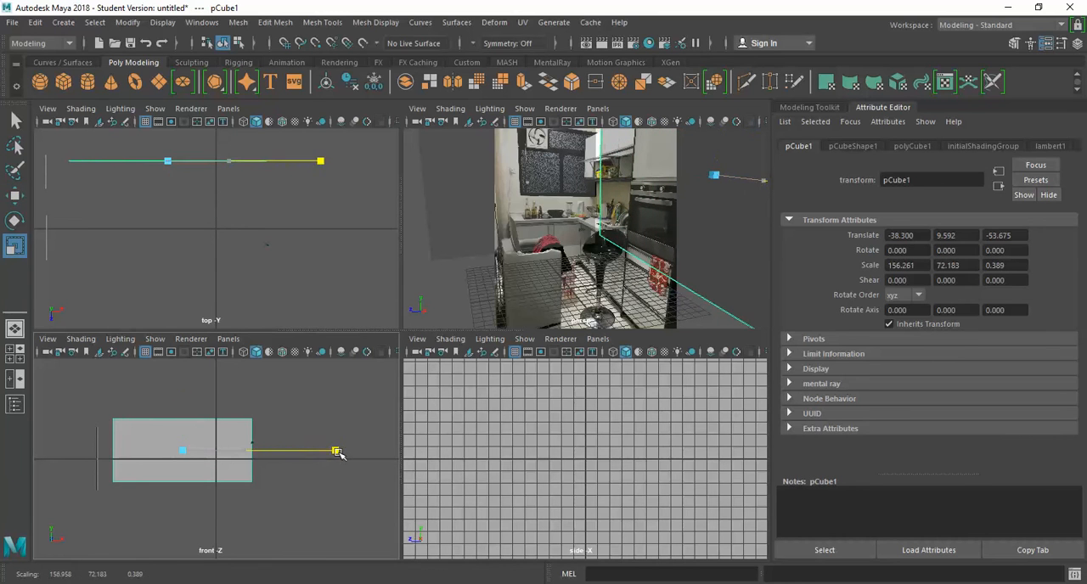
key(w)
drag(258, 451, 223, 450)
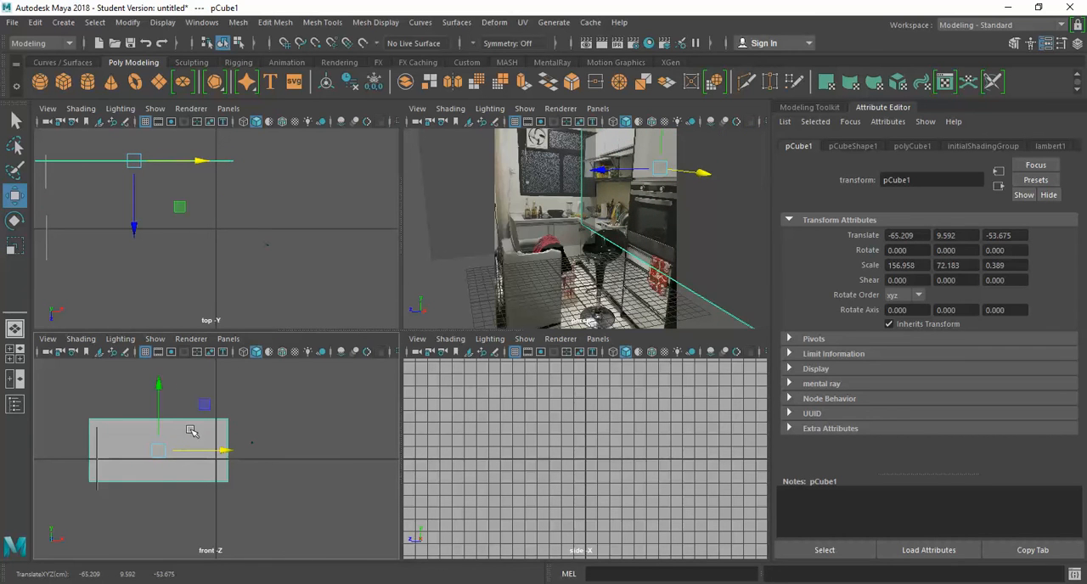
drag(159, 400, 158, 408)
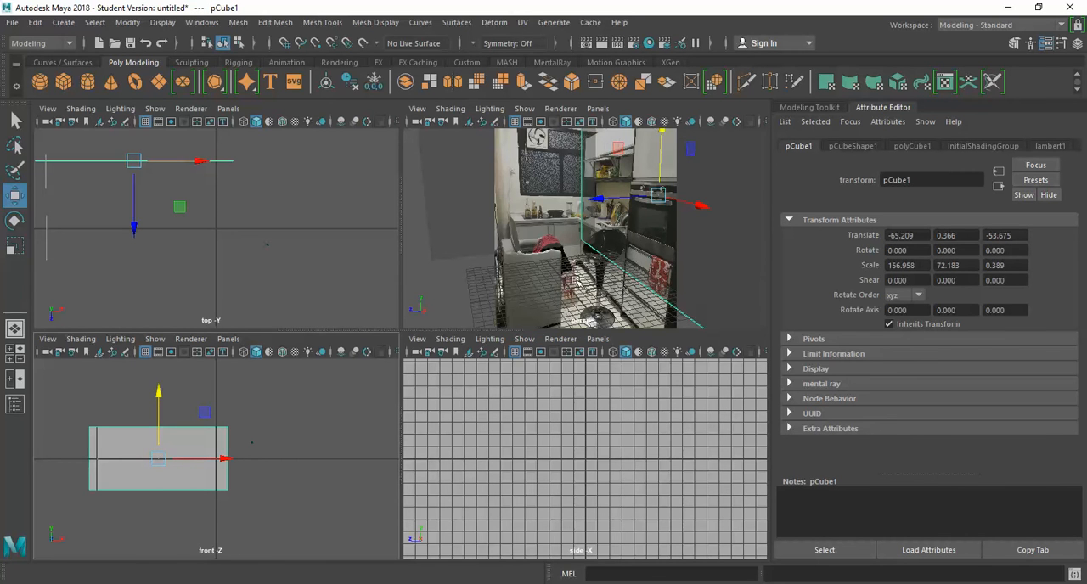
key(space)
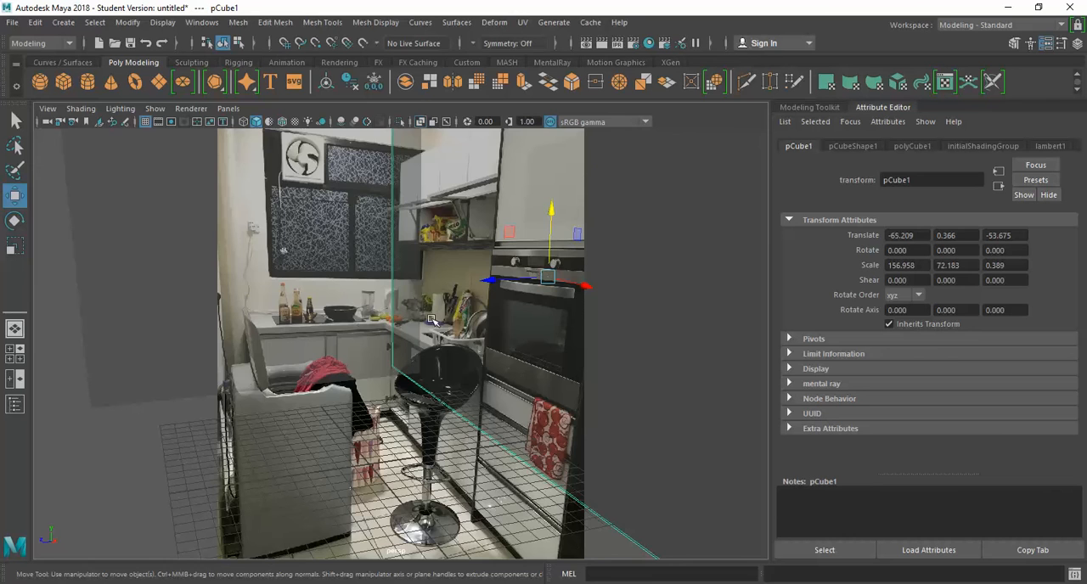
key(space)
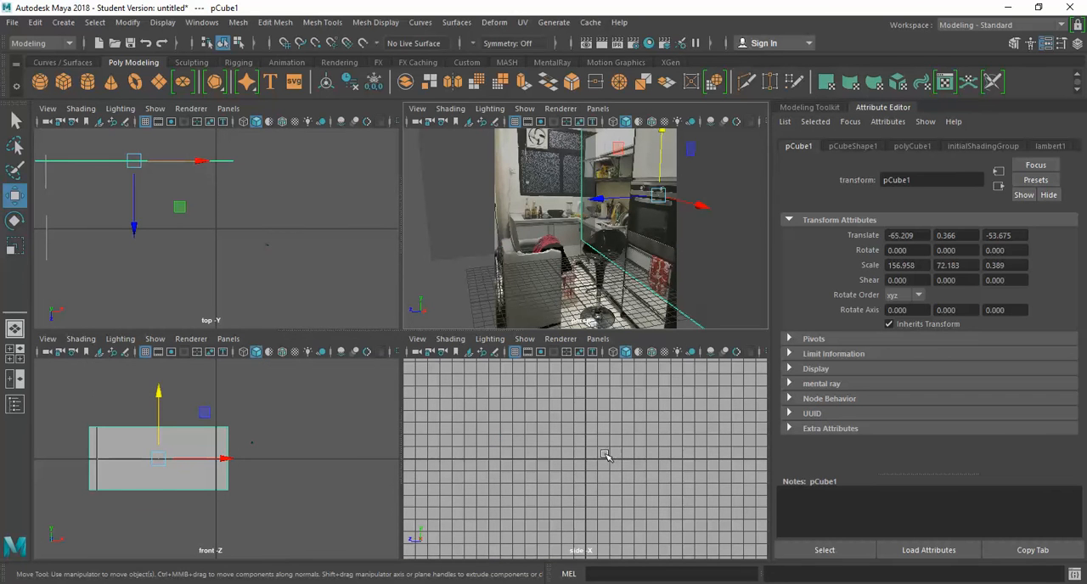
click(552, 446)
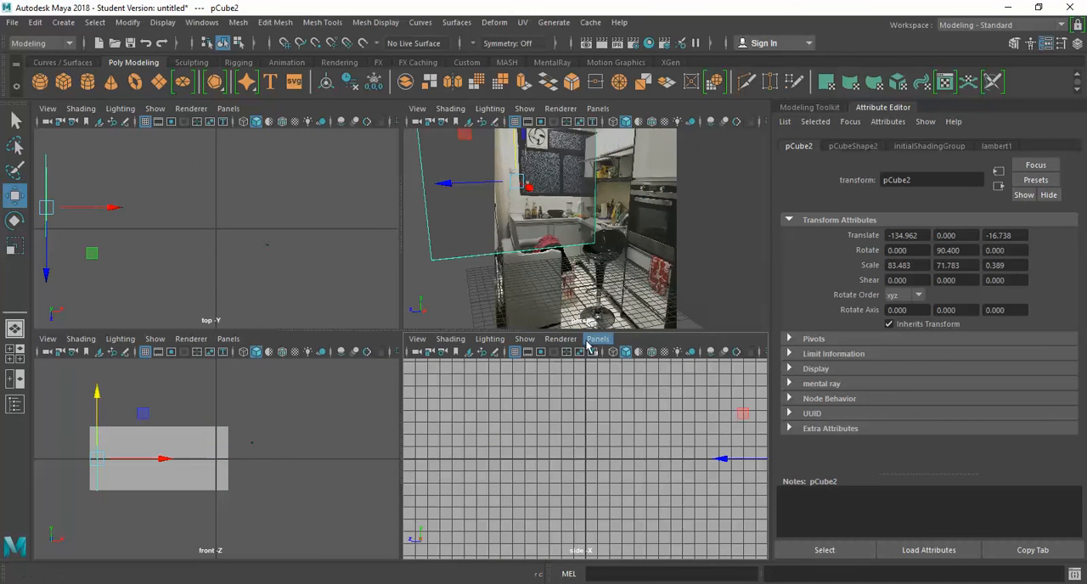
click(594, 341)
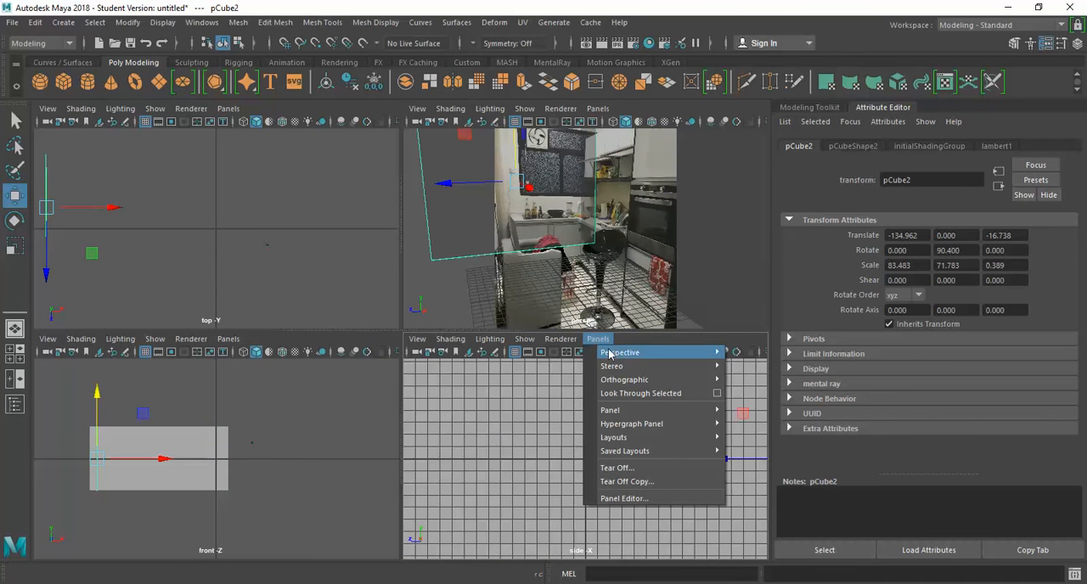
mouse_move(614, 355)
click(482, 416)
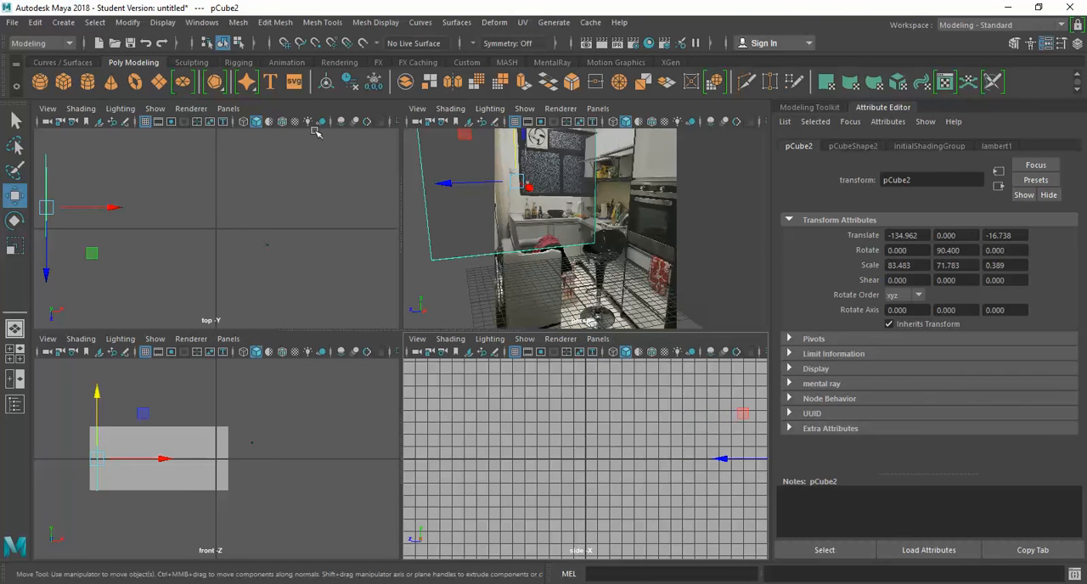
click(63, 22)
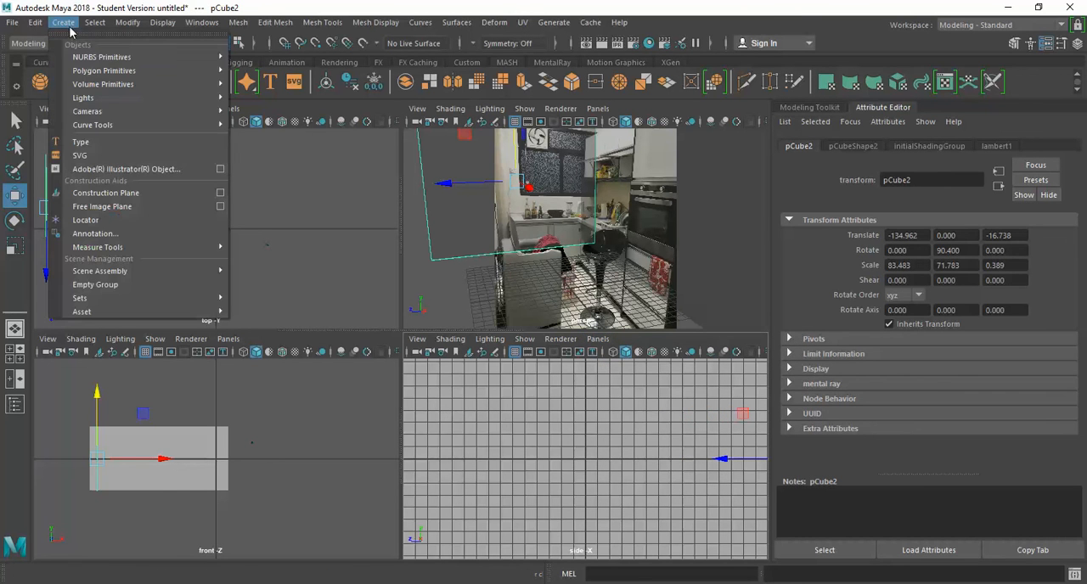
mouse_move(96, 111)
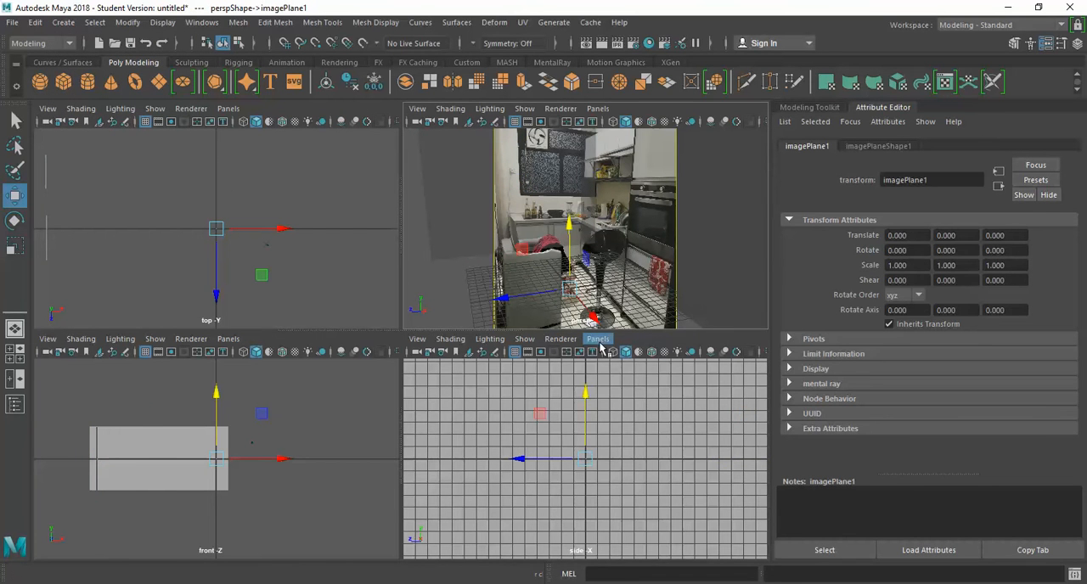
click(598, 339)
mouse_move(691, 359)
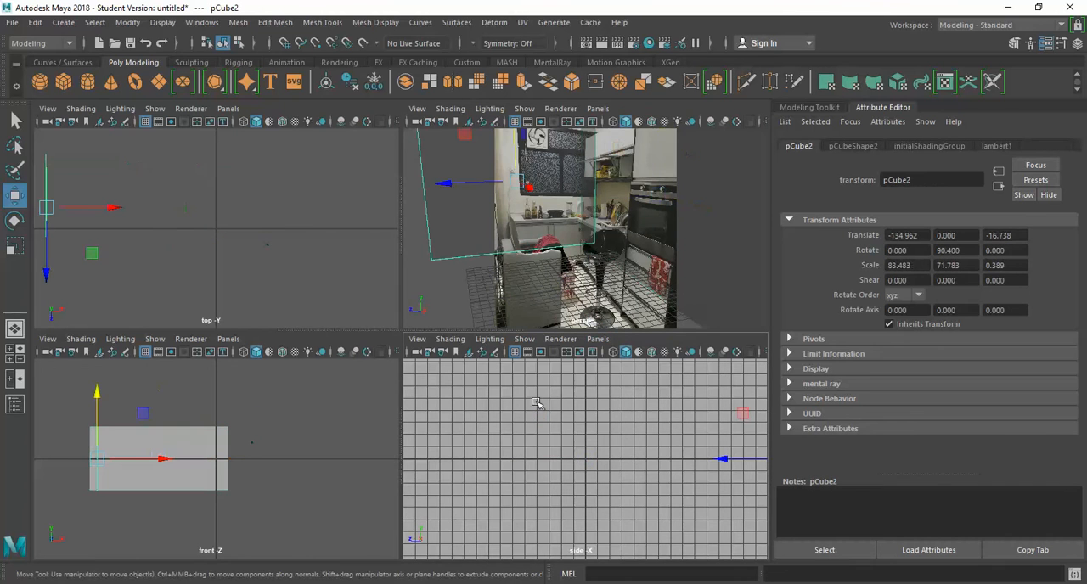
click(598, 109)
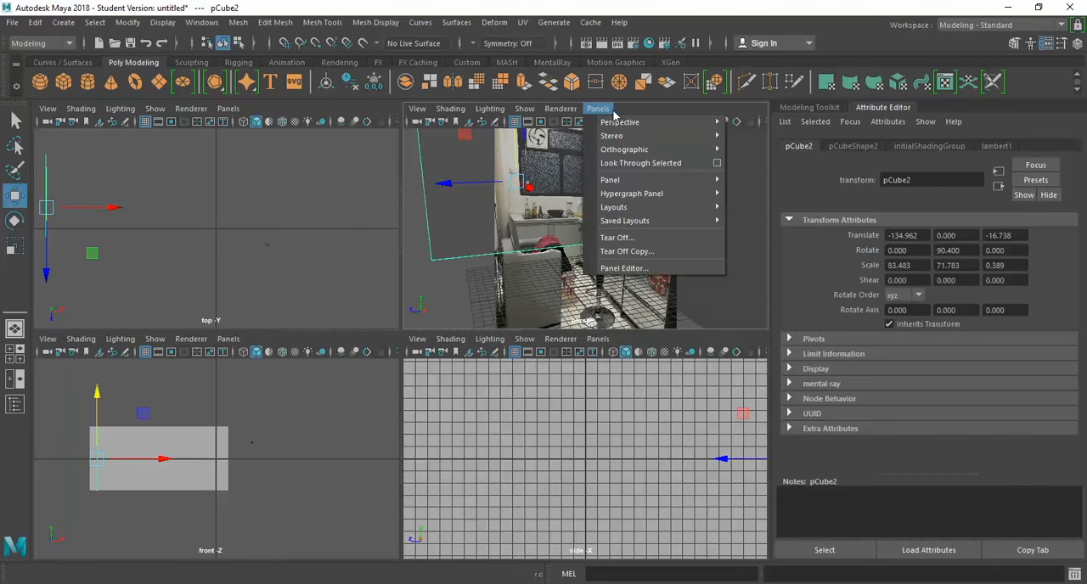
mouse_move(635, 128)
click(665, 405)
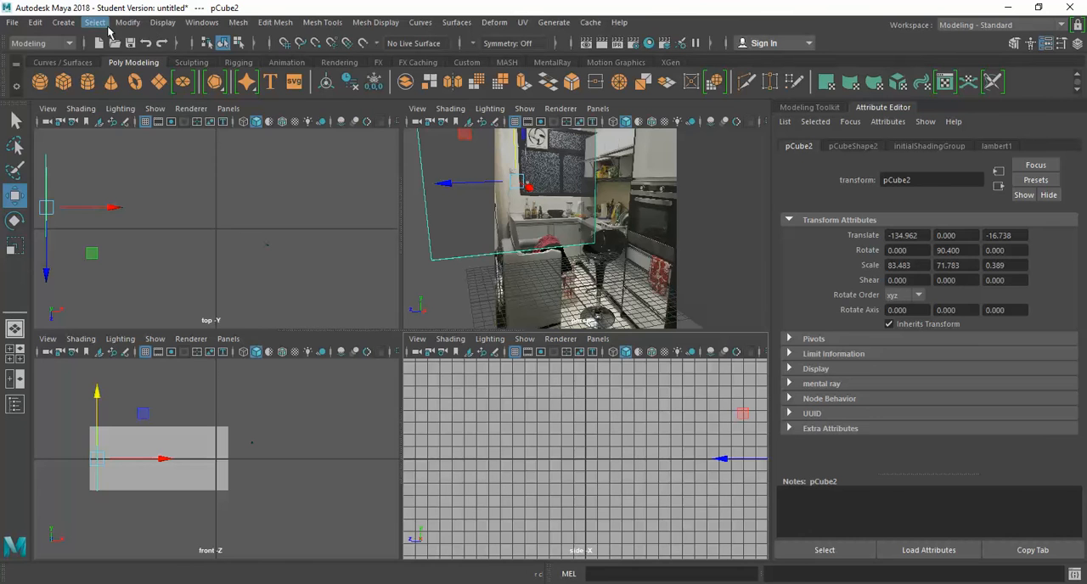
Step: Create a new camera and show its view in place of the side view
click(64, 23)
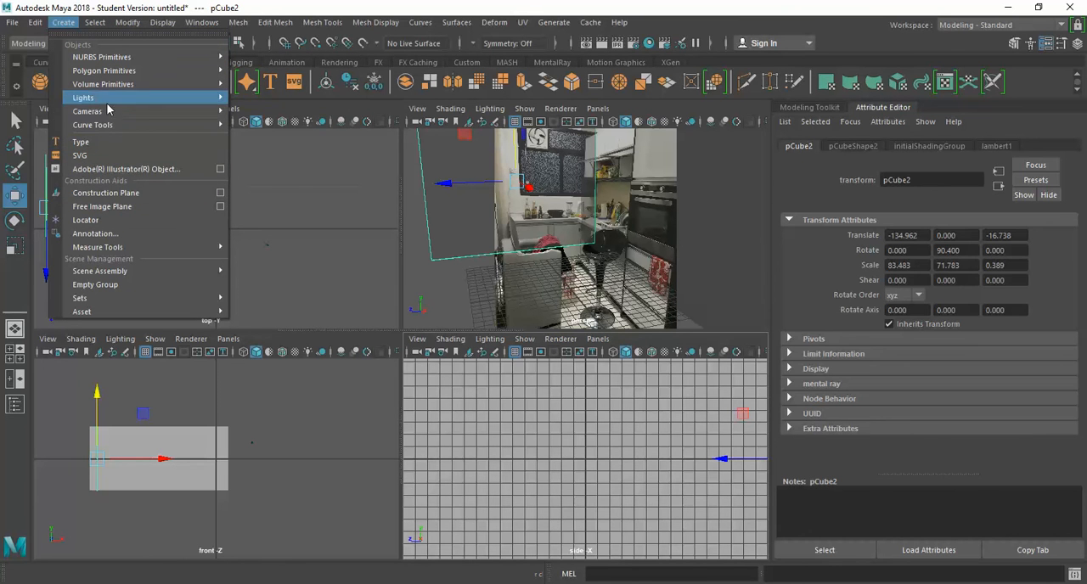
mouse_move(116, 111)
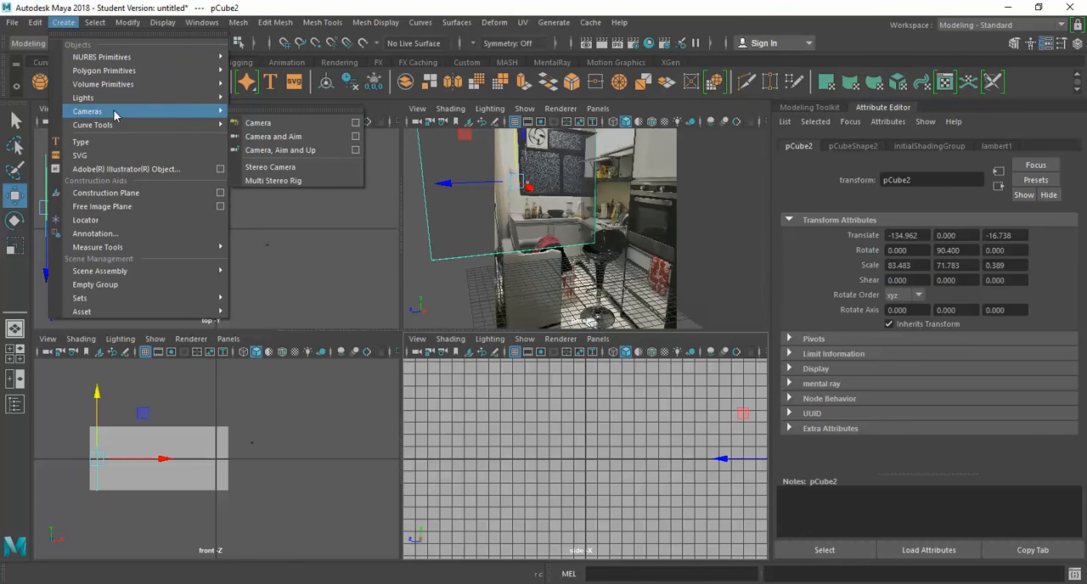
click(273, 122)
click(610, 410)
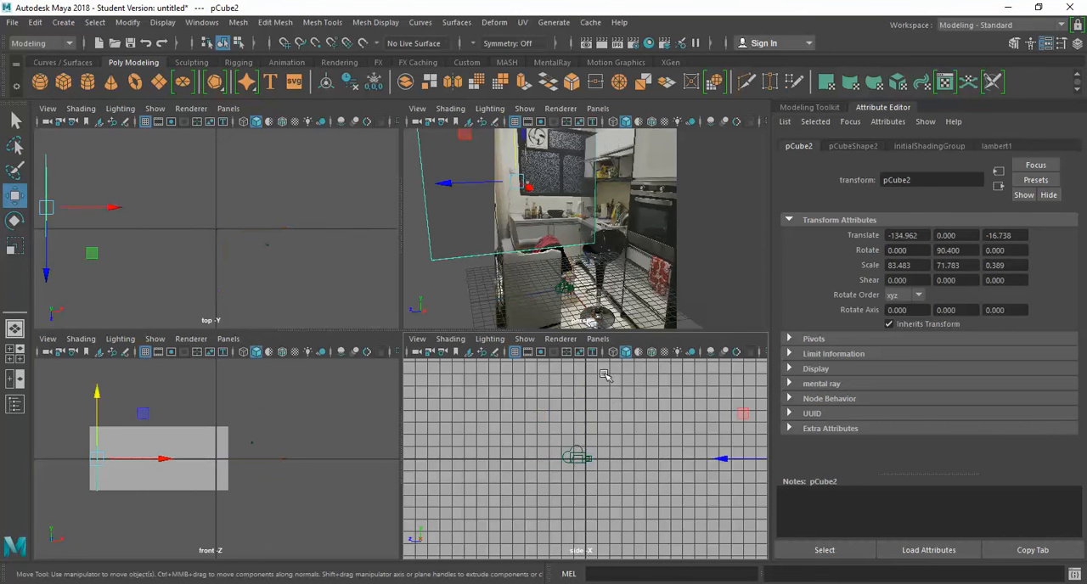
click(597, 339)
mouse_move(615, 354)
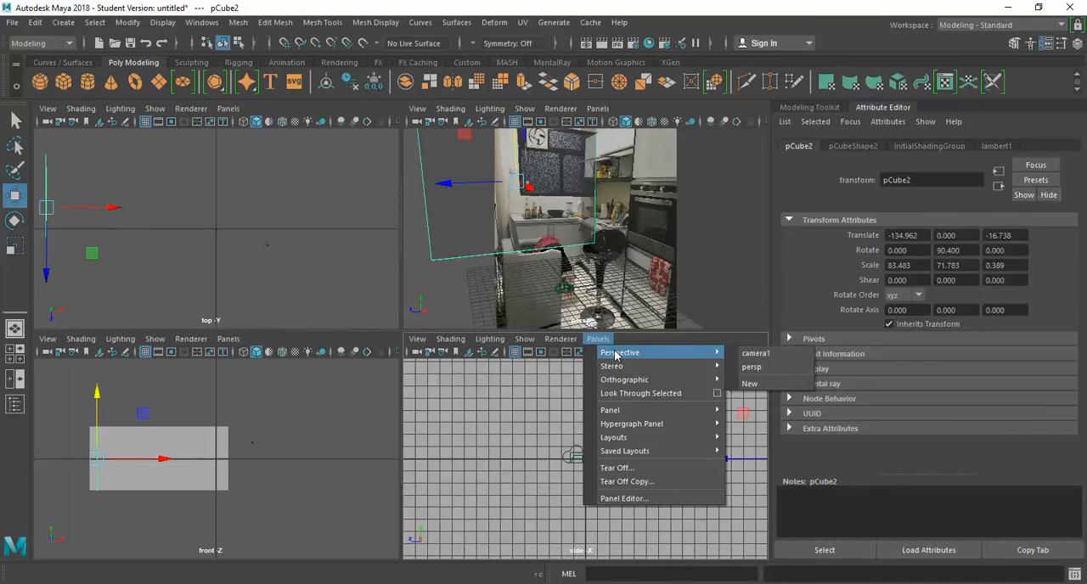
click(754, 353)
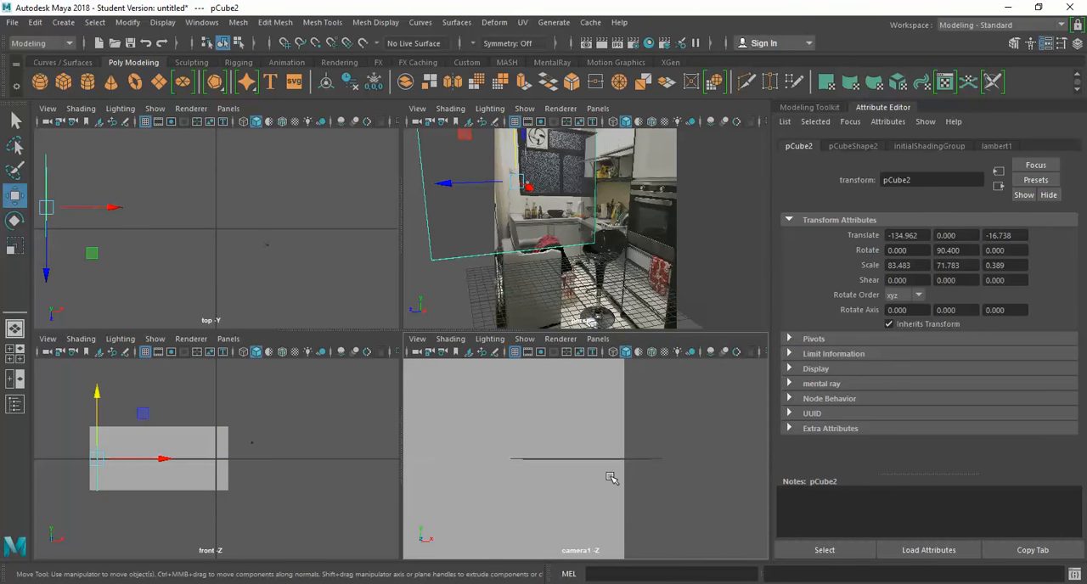
Step: Orbit and dolly the new camera until it faces the kitchen photo with both walls in view
alt+drag(557, 481, 723, 500)
alt+middle_drag(586, 462, 770, 467)
scroll(638, 449, down, 8)
alt+drag(638, 461, 589, 486)
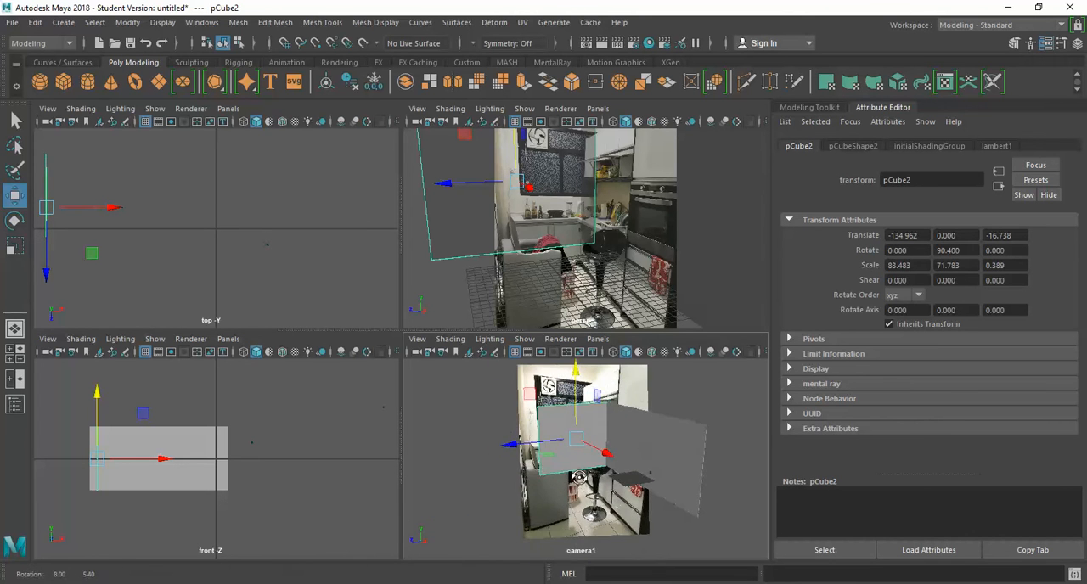
scroll(589, 486, up, 5)
scroll(588, 487, down, 2)
scroll(588, 486, up, 2)
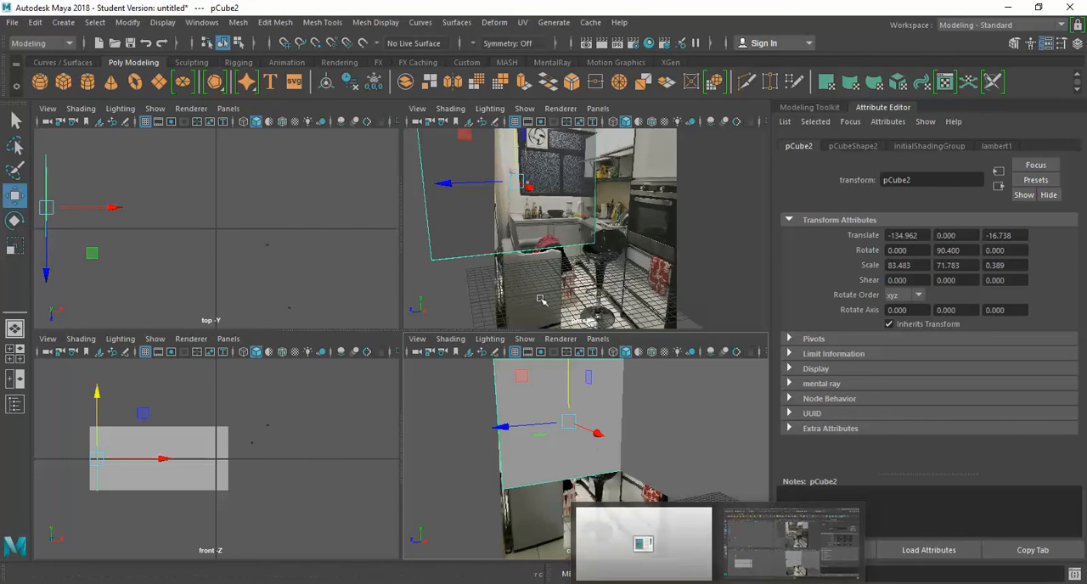
scroll(176, 250, down, 2)
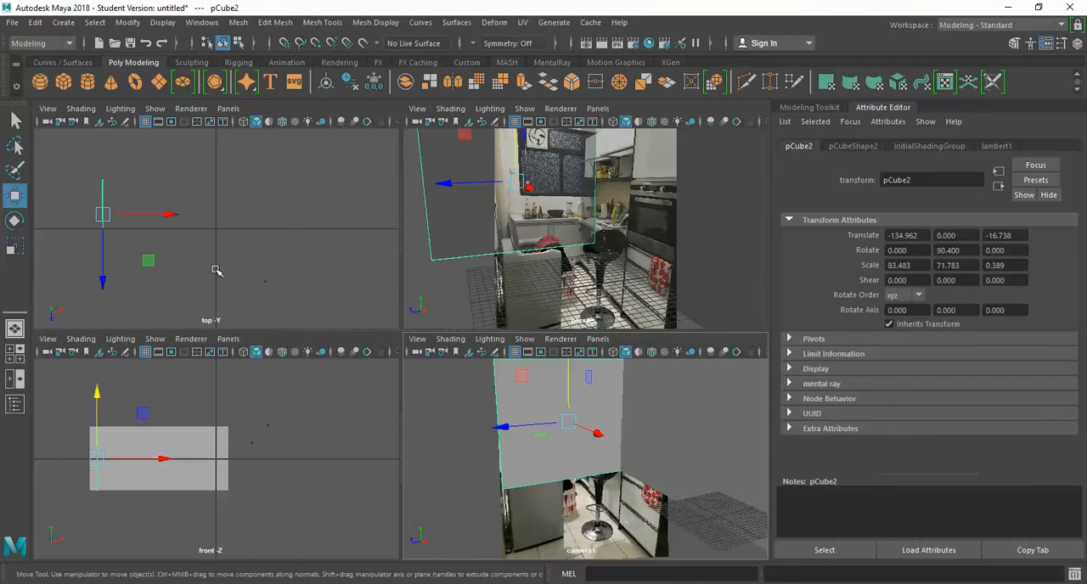
click(60, 252)
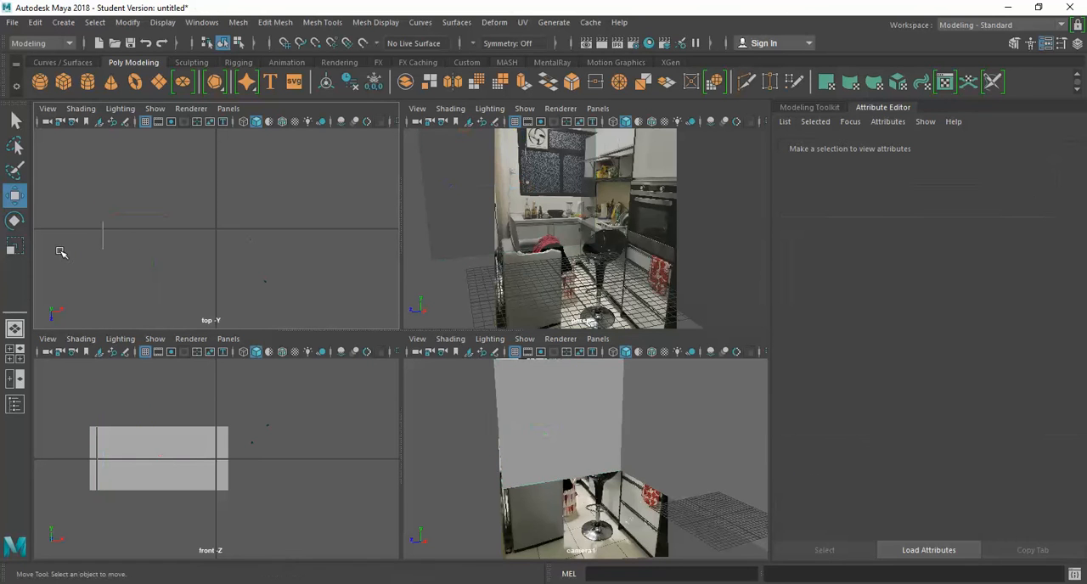
drag(145, 288, 80, 175)
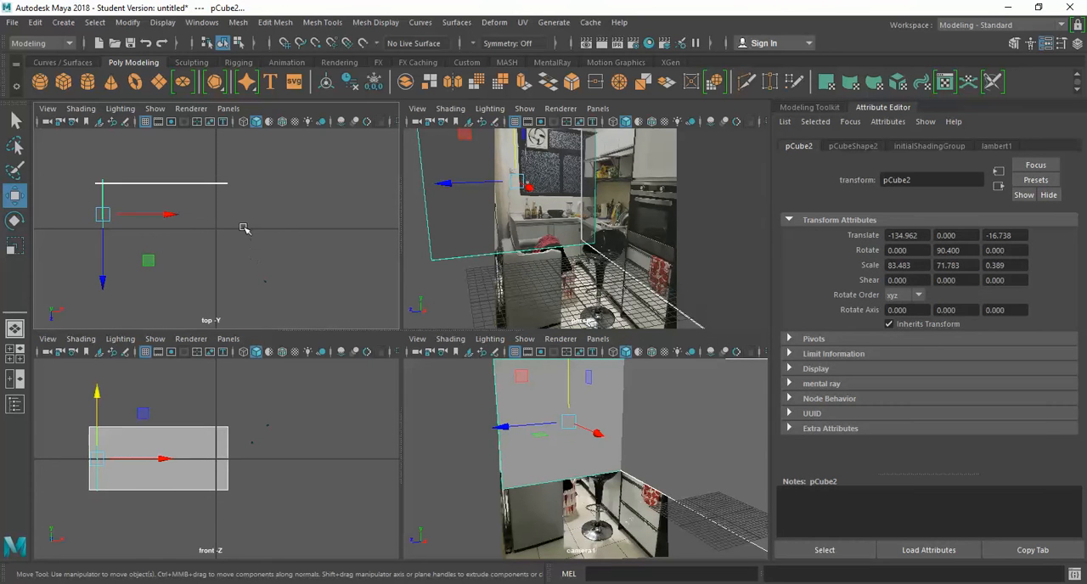
alt+middle_drag(234, 227, 309, 266)
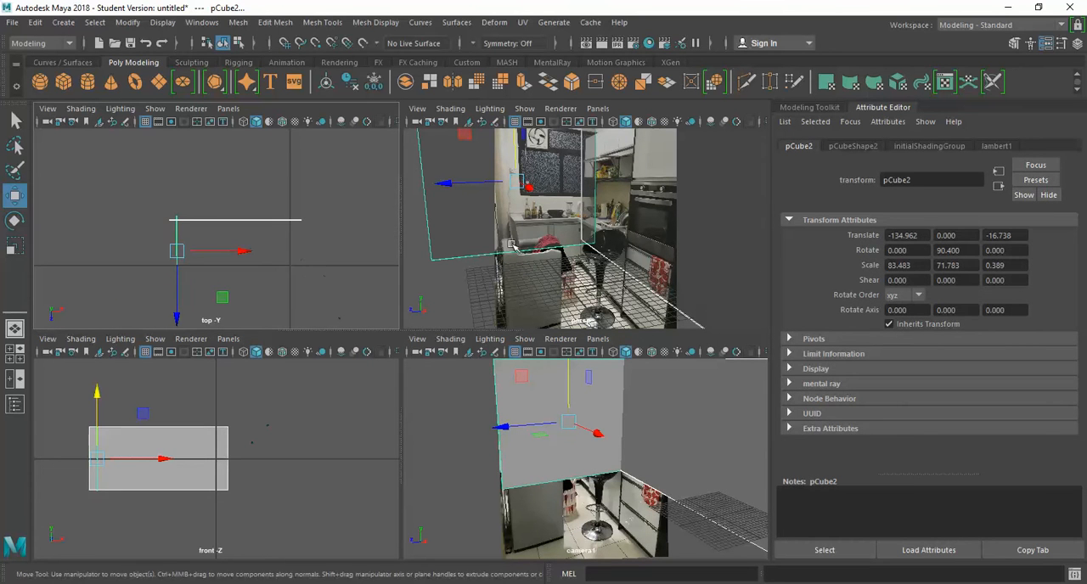
click(312, 248)
click(64, 82)
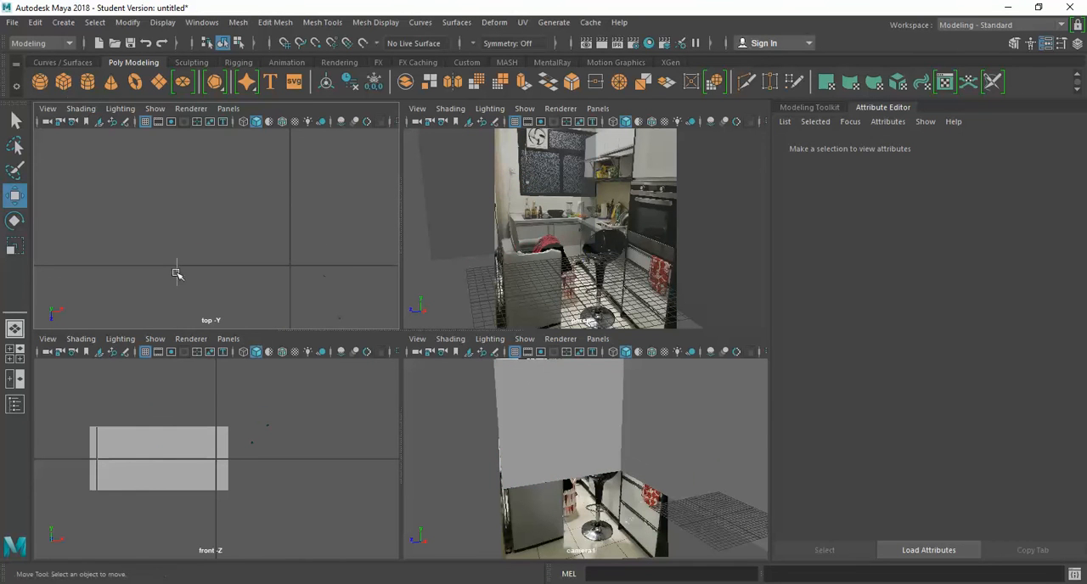
drag(289, 266, 181, 277)
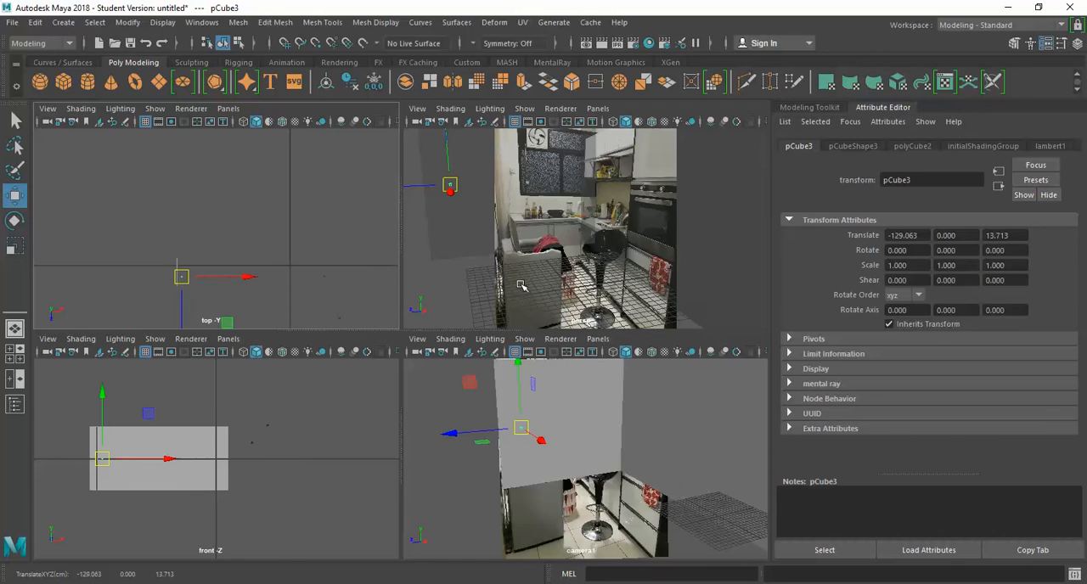
scroll(298, 308, up, 4)
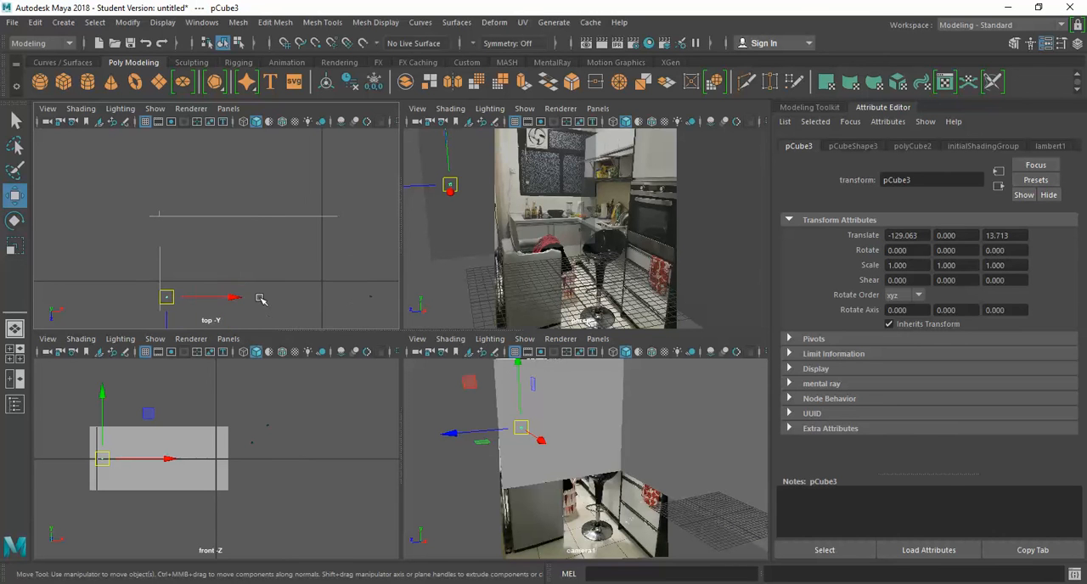
alt+middle_drag(260, 291, 379, 217)
key(r)
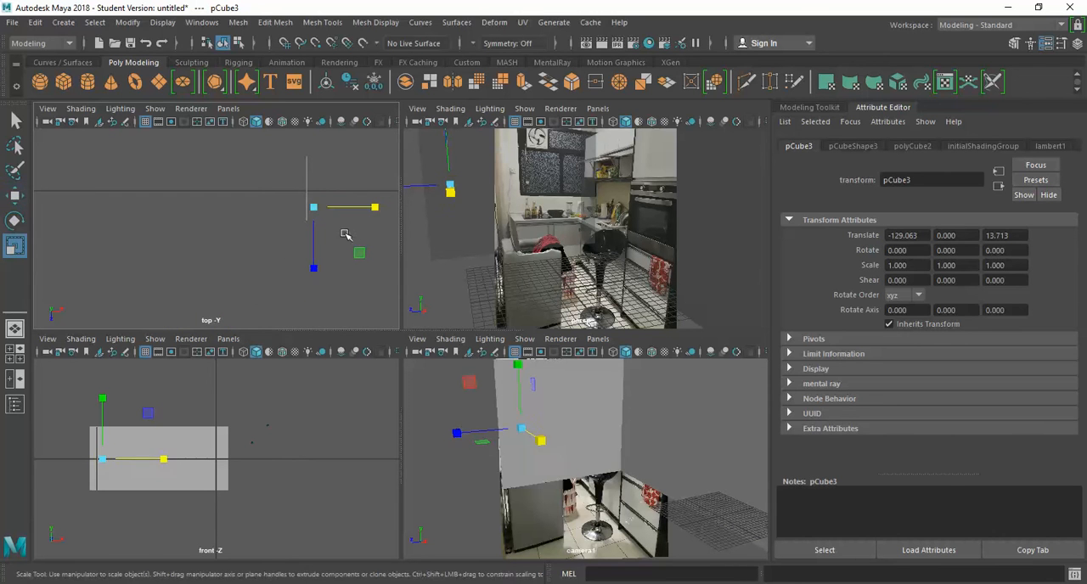
drag(355, 208, 399, 224)
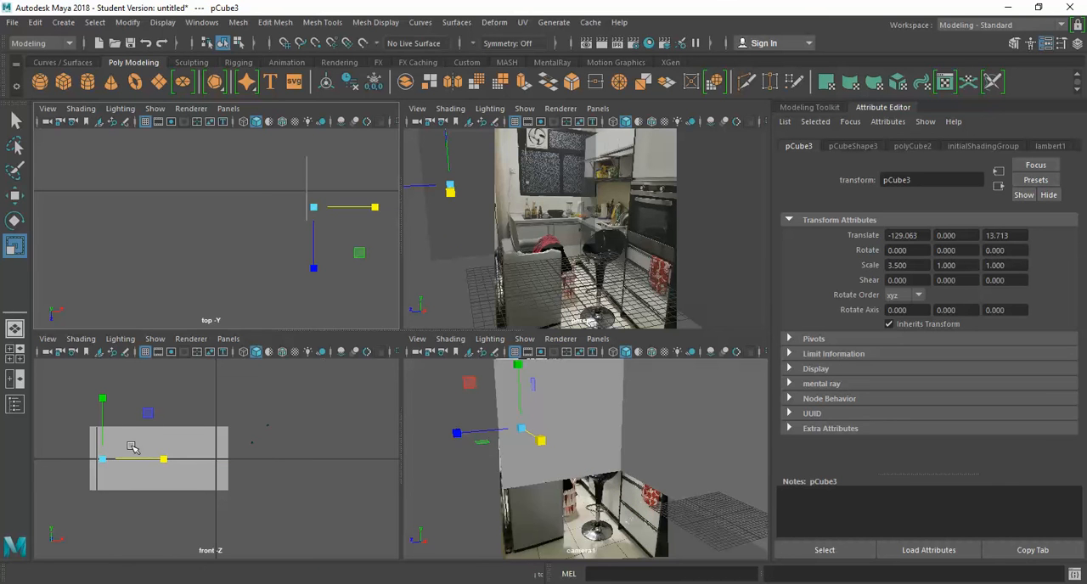
drag(102, 399, 105, 278)
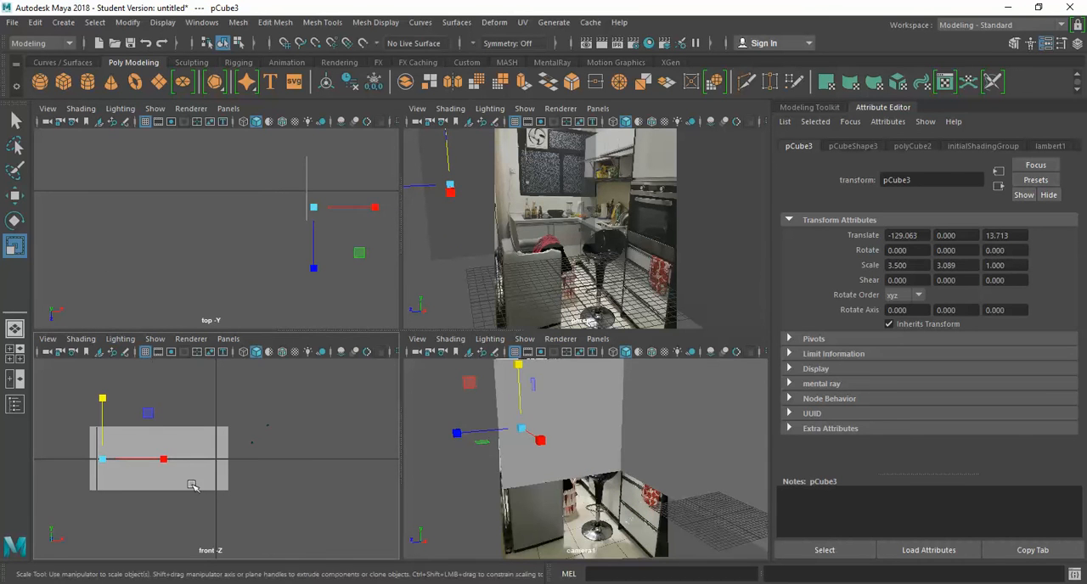
drag(163, 461, 282, 437)
key(w)
drag(145, 459, 208, 458)
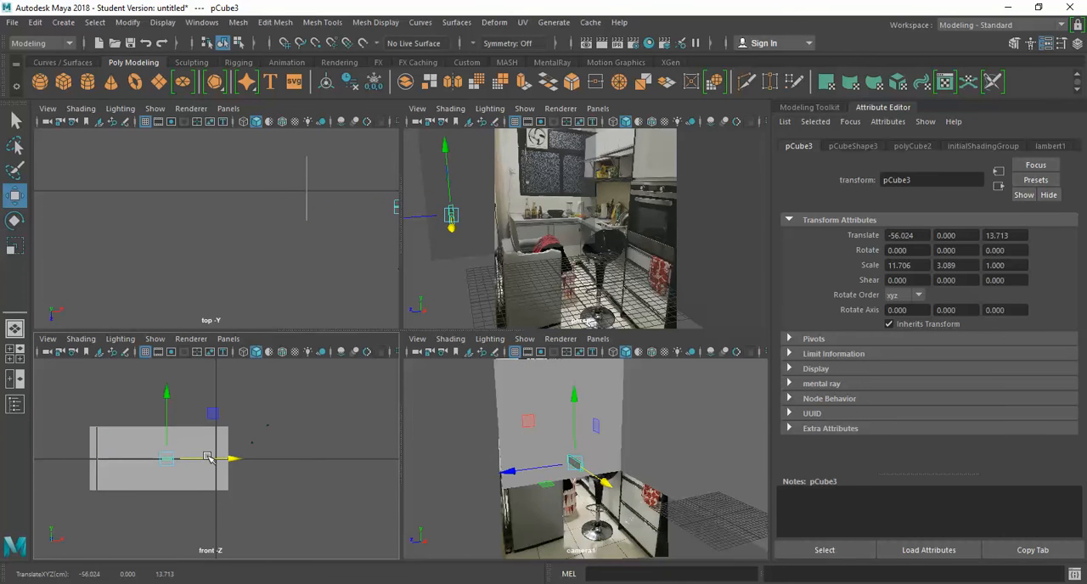
key(Delete)
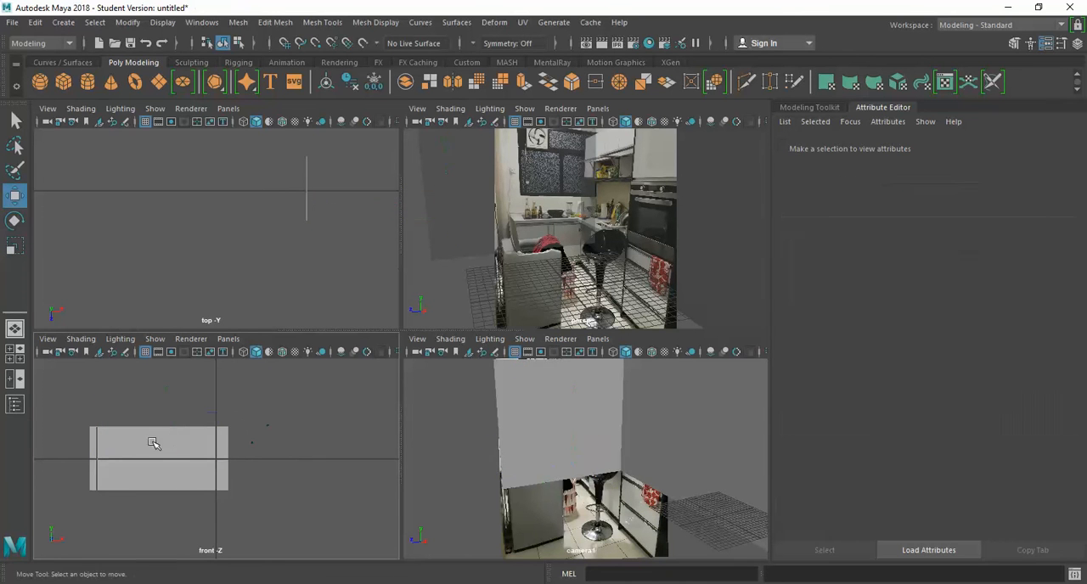
Step: Create a polygon cube with width, height and depth of 1 and one division per side
click(64, 22)
mouse_move(103, 70)
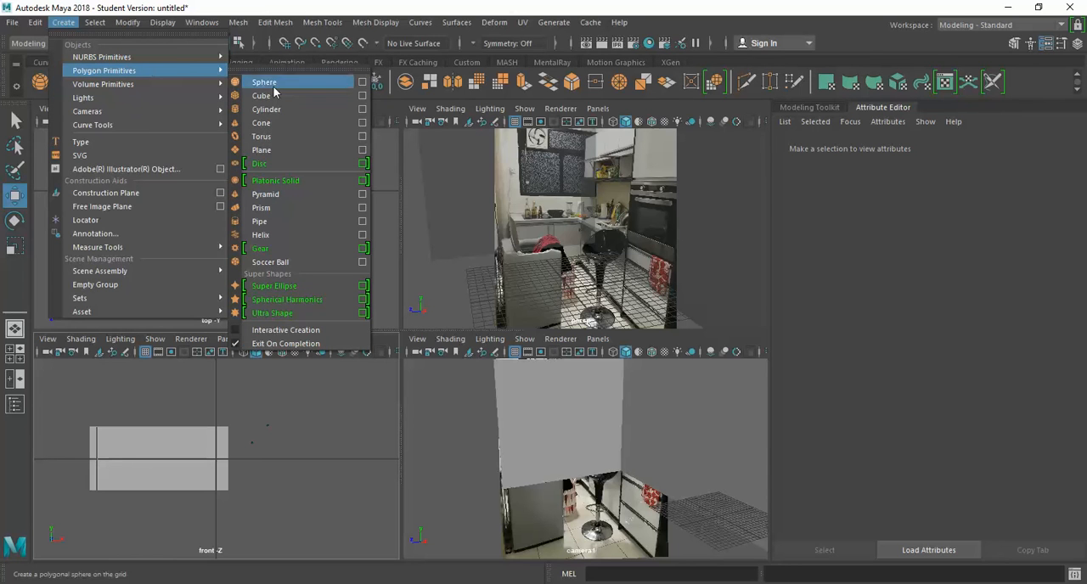
click(363, 95)
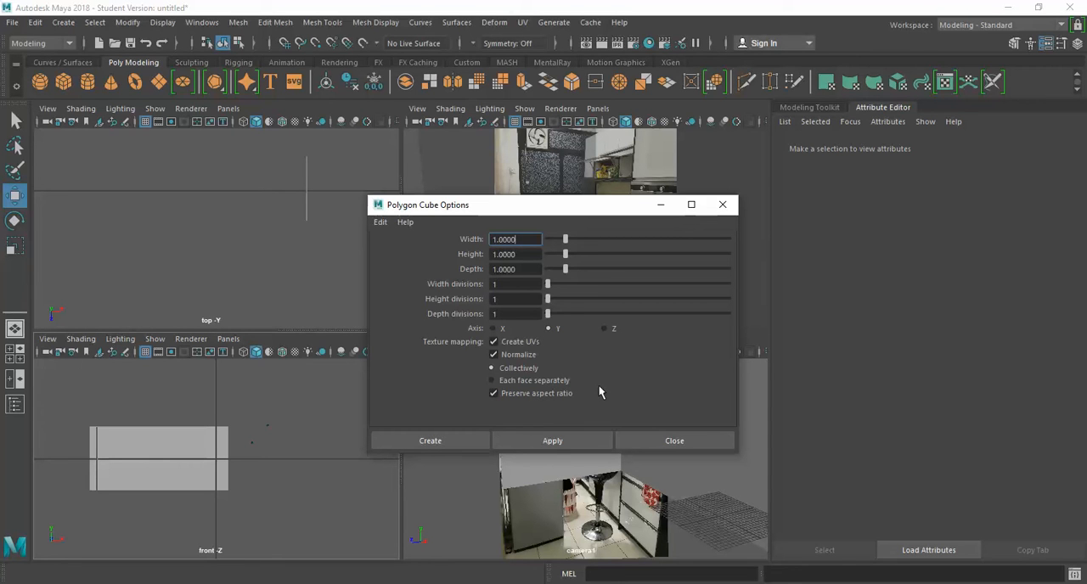
click(381, 222)
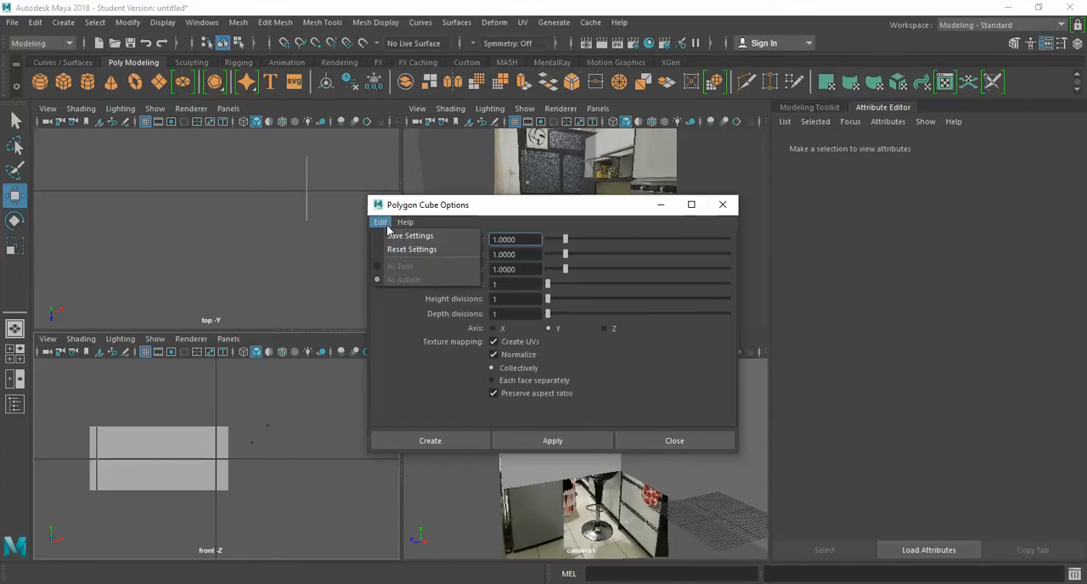
click(667, 351)
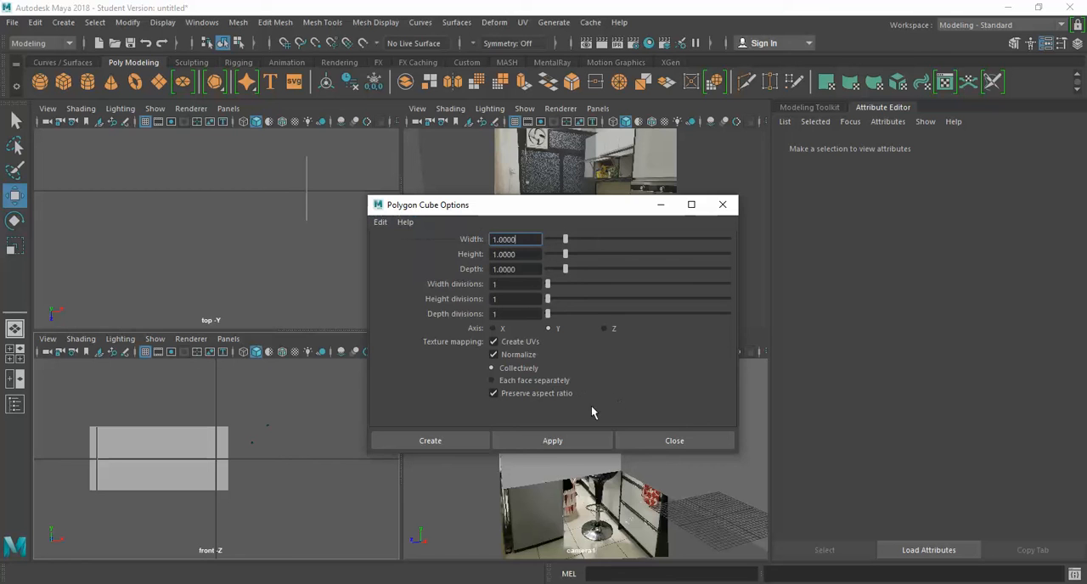
click(452, 445)
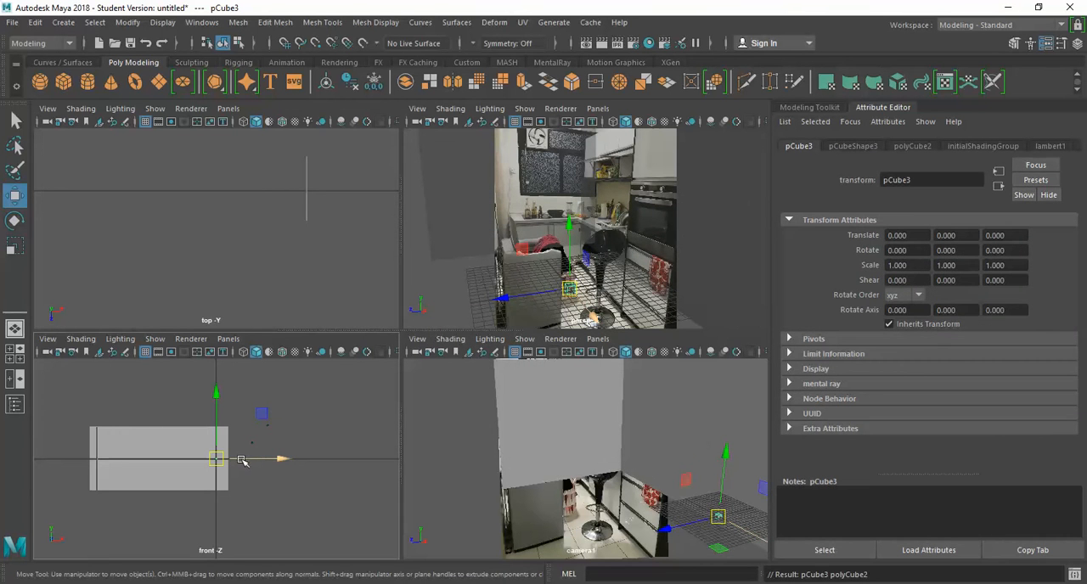
Step: Scale the new cube uniformly to about 44.5 and move it to about -125.3 in X, against the shorter wall
key(r)
drag(215, 461, 176, 456)
key(w)
scroll(259, 166, down, 3)
scroll(250, 253, down, 1)
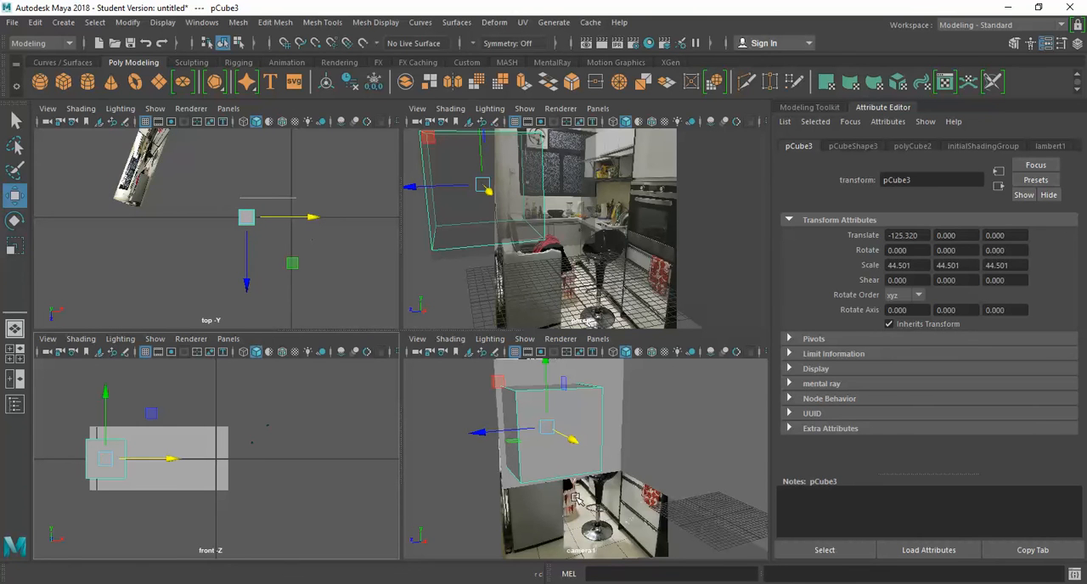
Step: Reduce the cube's scale to about 41.3 in X and 23.7 in Y, and lower it to about -23 in Y
key(space)
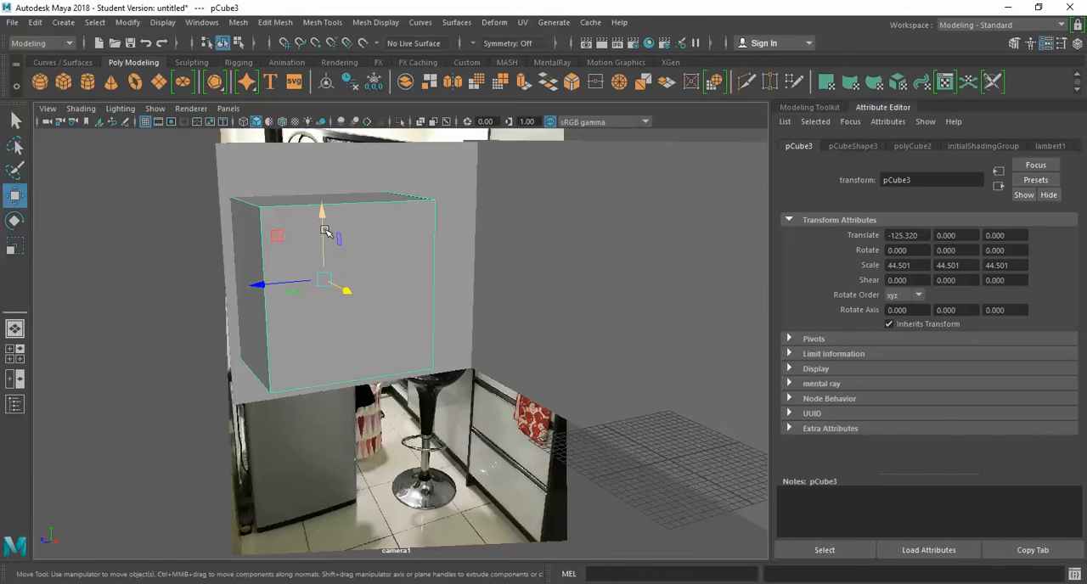
key(r)
drag(324, 215, 340, 289)
key(w)
drag(323, 235, 329, 320)
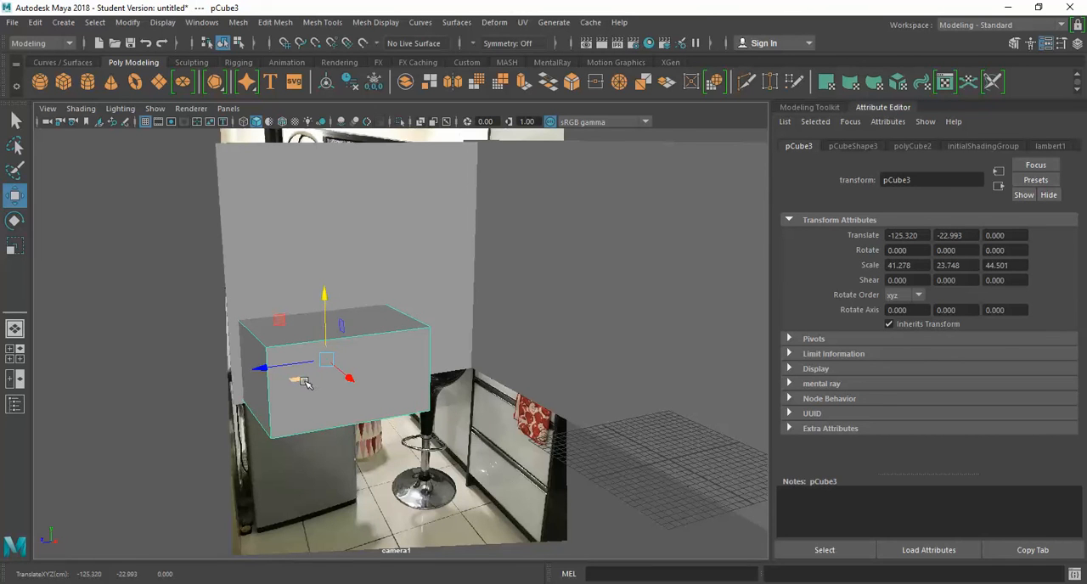
Step: Scale the box to about 30.2 in Y and 69.6 in Z, and position it at about -19.9 in Y and -10.6 in Z
key(r)
drag(262, 367, 298, 365)
key(w)
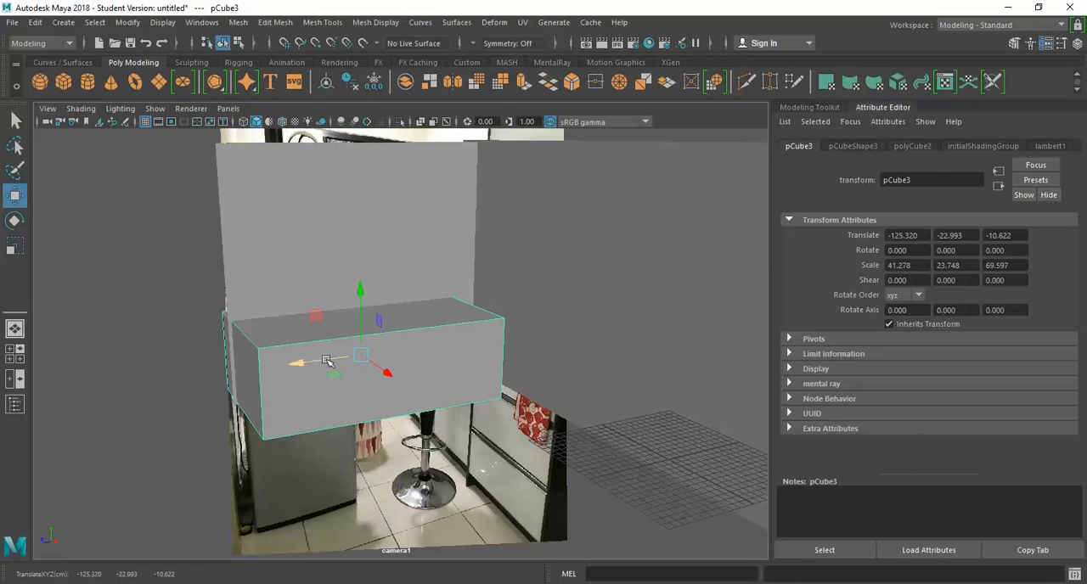
key(r)
drag(360, 303, 361, 295)
drag(362, 283, 363, 288)
key(w)
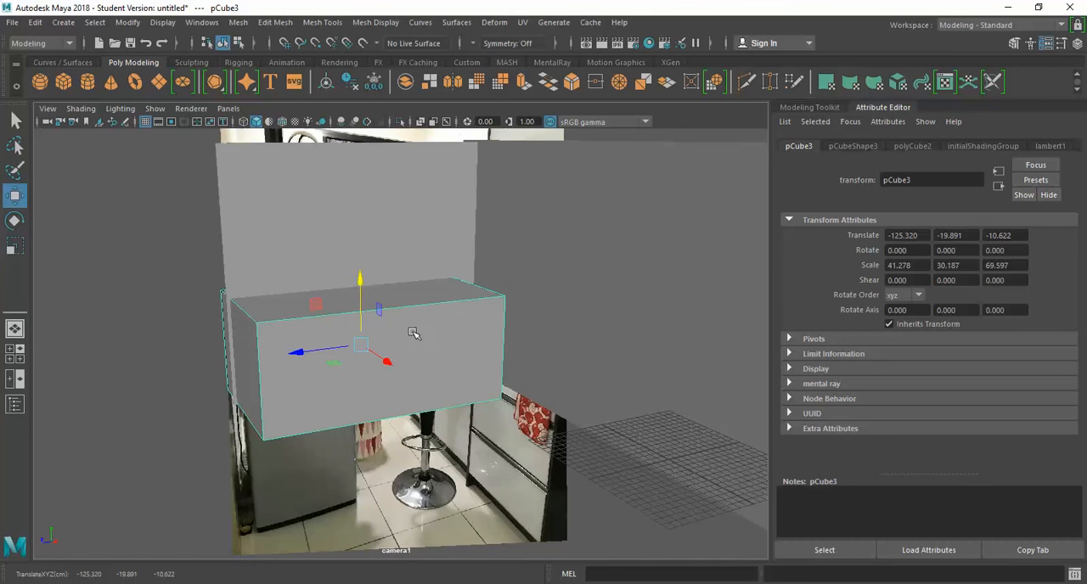
Step: Realign the perspective view of the walls and box with the kitchen photo, and turn off X-ray shading
key(space)
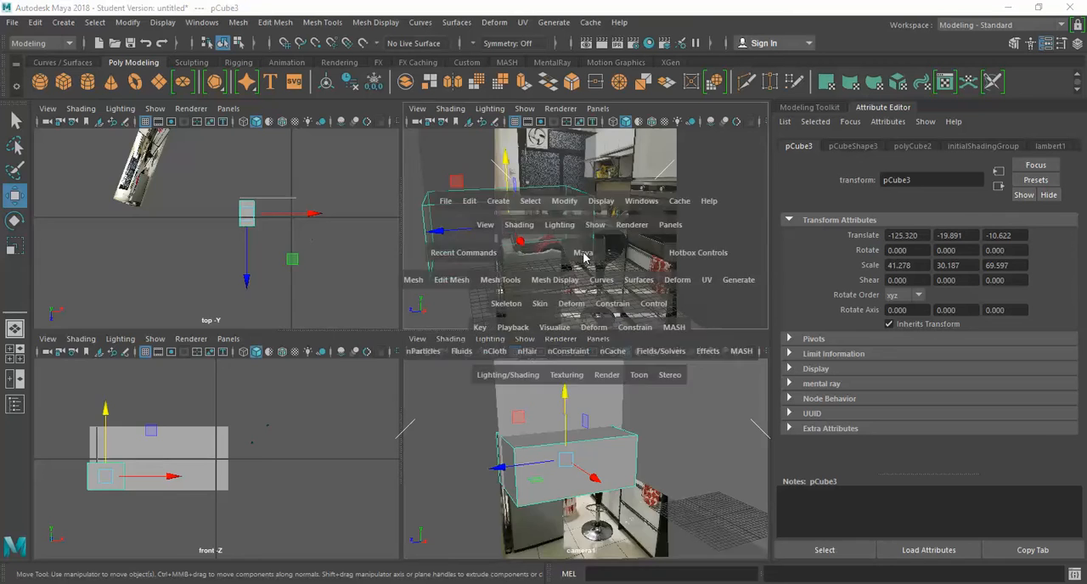
key(space)
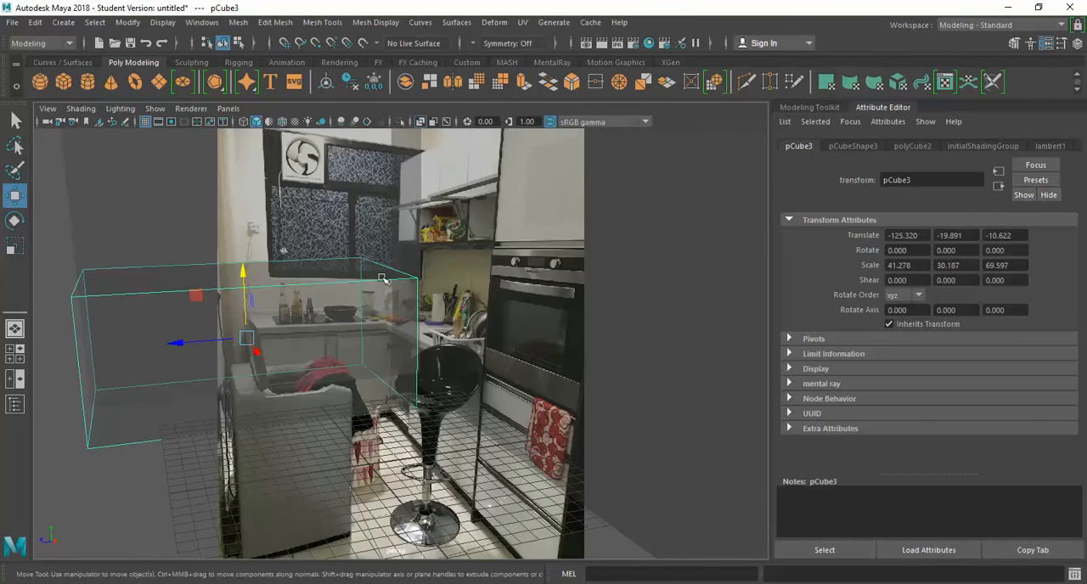
scroll(386, 284, down, 4)
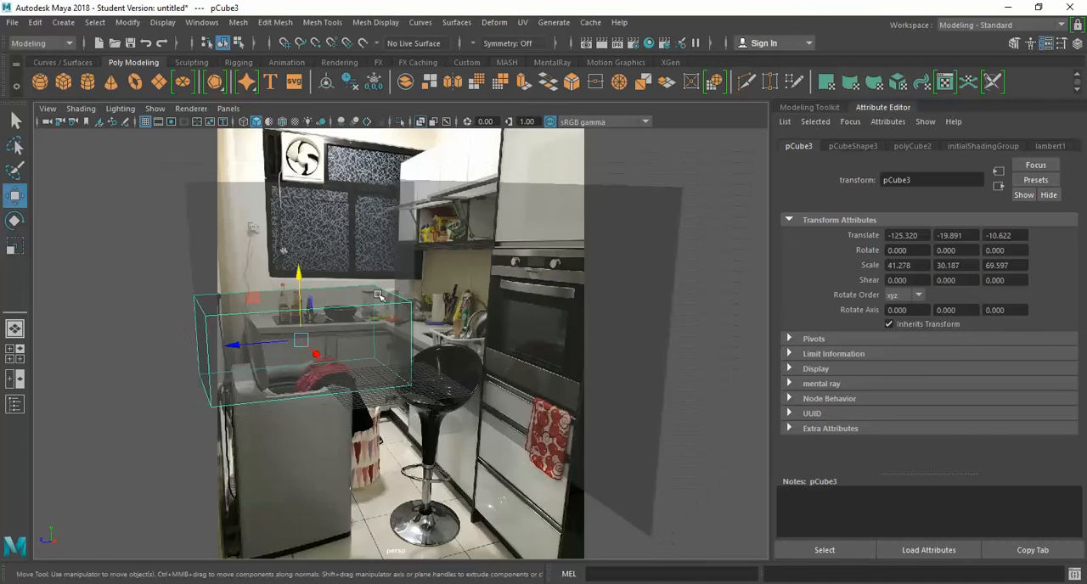
alt+middle_drag(387, 289, 411, 290)
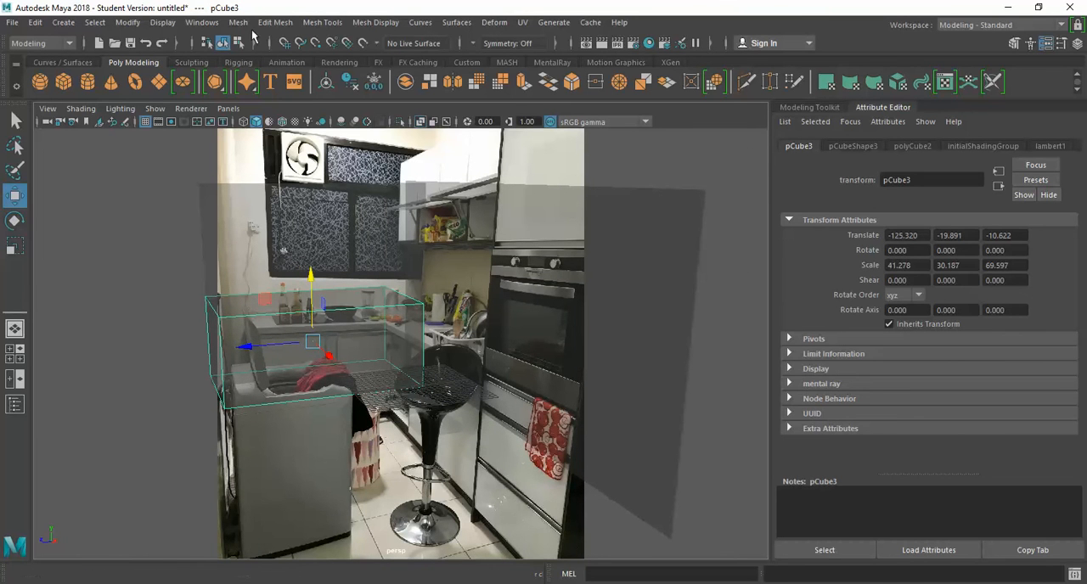
click(80, 109)
click(109, 245)
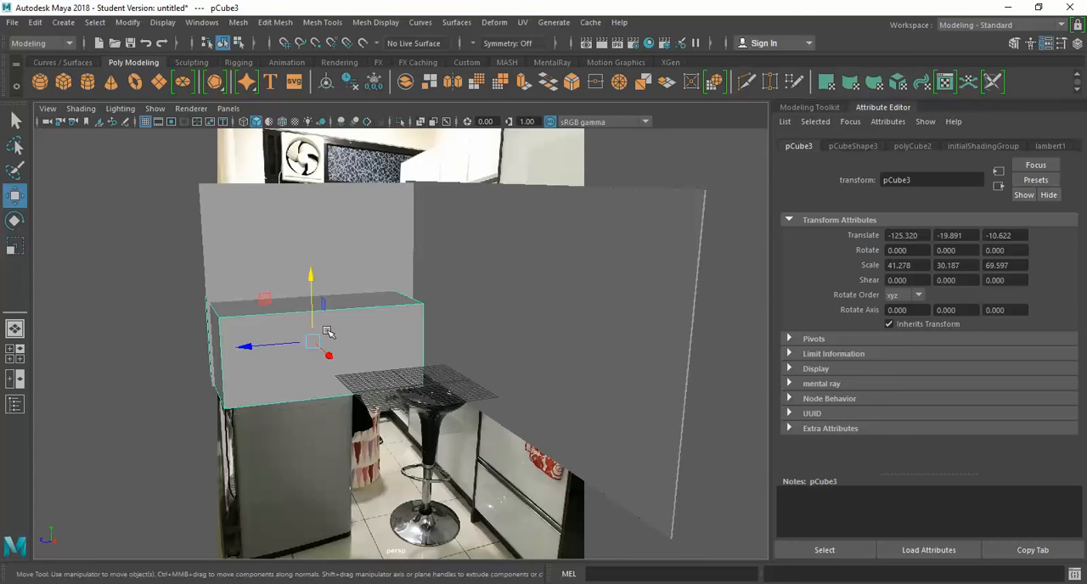
Step: Lengthen the counter box along the shorter wall to a Z scale of about 83.2
key(r)
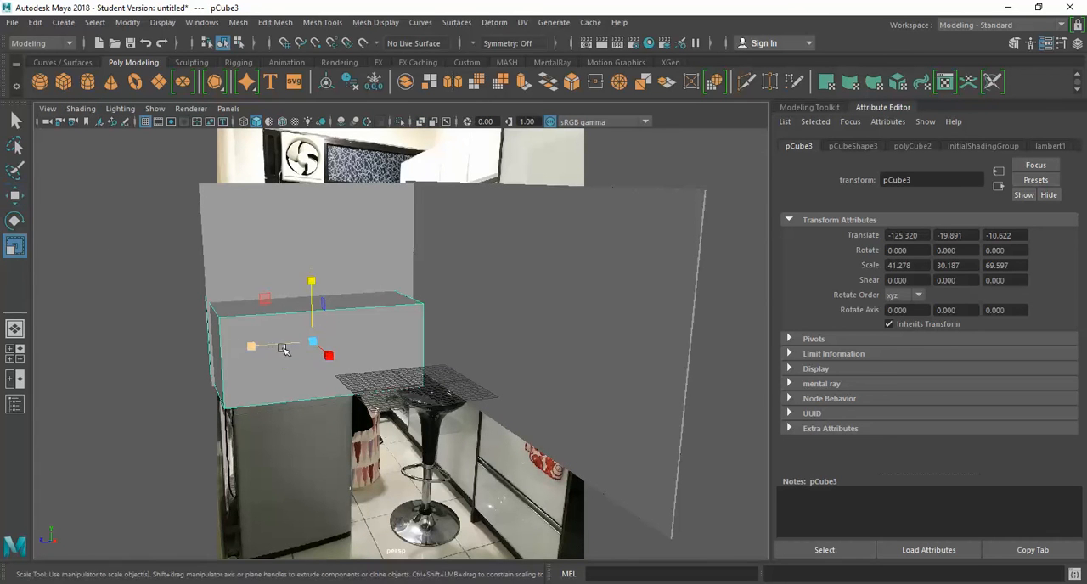
drag(252, 348, 236, 355)
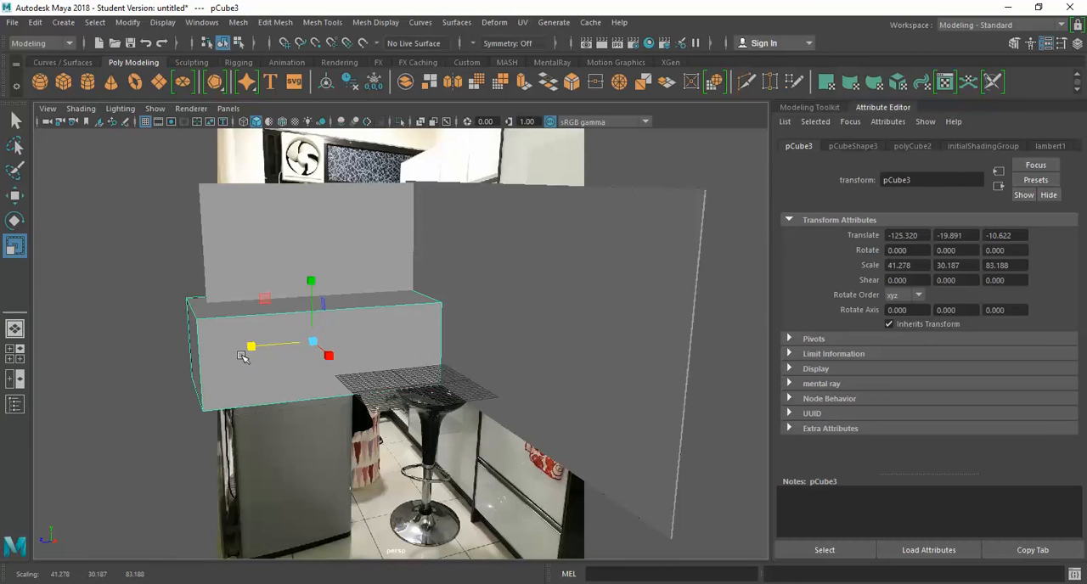
key(w)
Step: Duplicate the counter box and rotate the copy to about 94.5 degrees in Y
key(e)
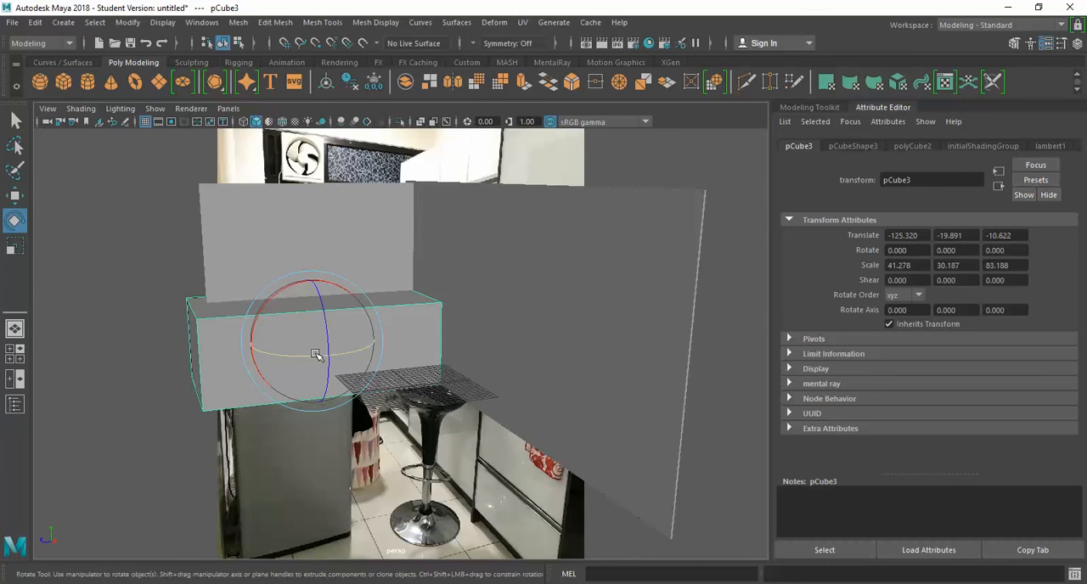
click(304, 358)
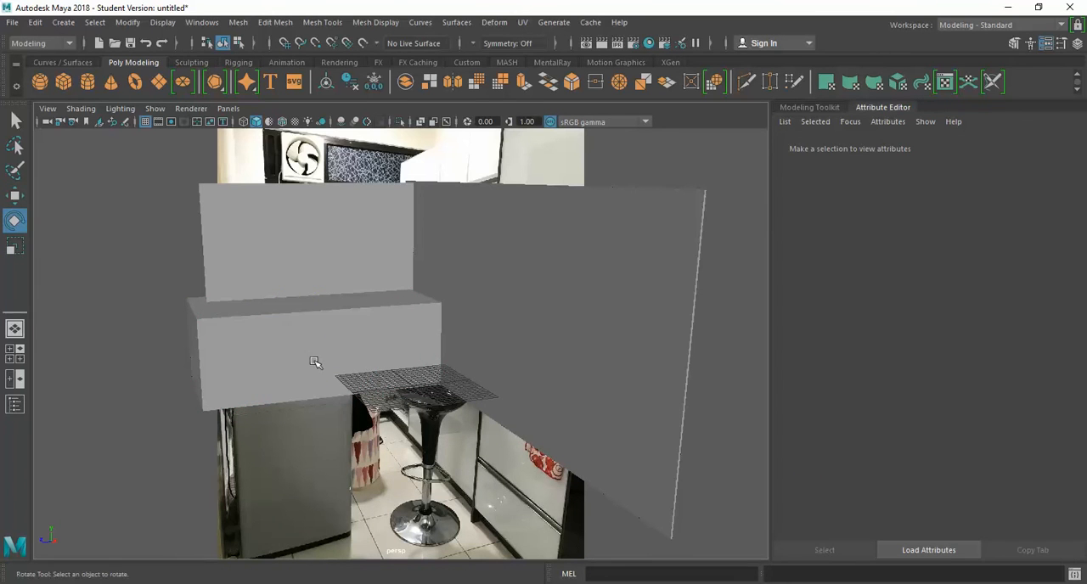
click(315, 362)
drag(293, 358, 413, 374)
Step: Correct the copy's rotation to about 90.1 degrees in Y, working in the top view
key(space)
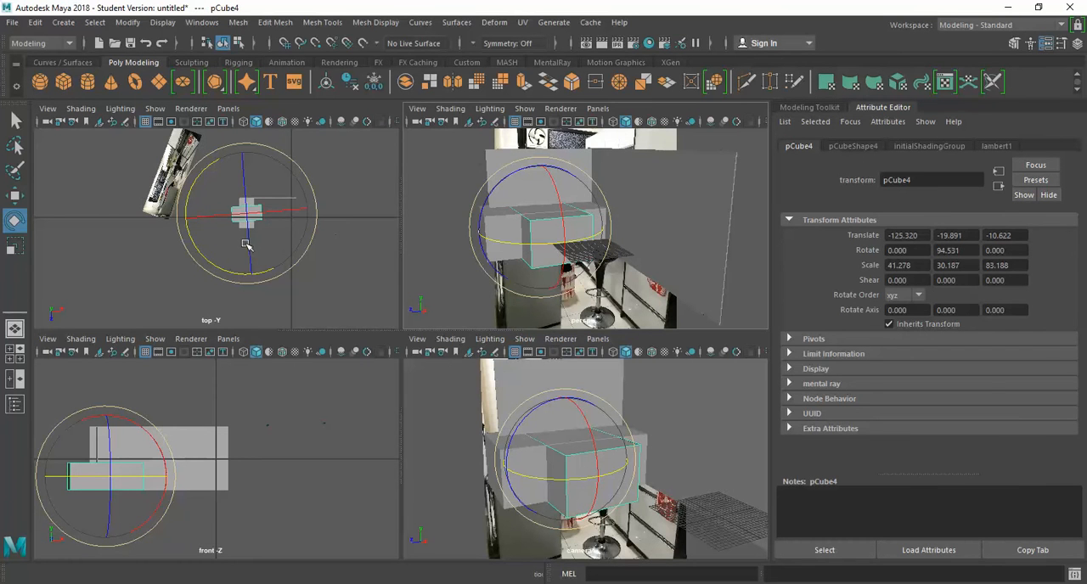
key(space)
scroll(515, 334, up, 5)
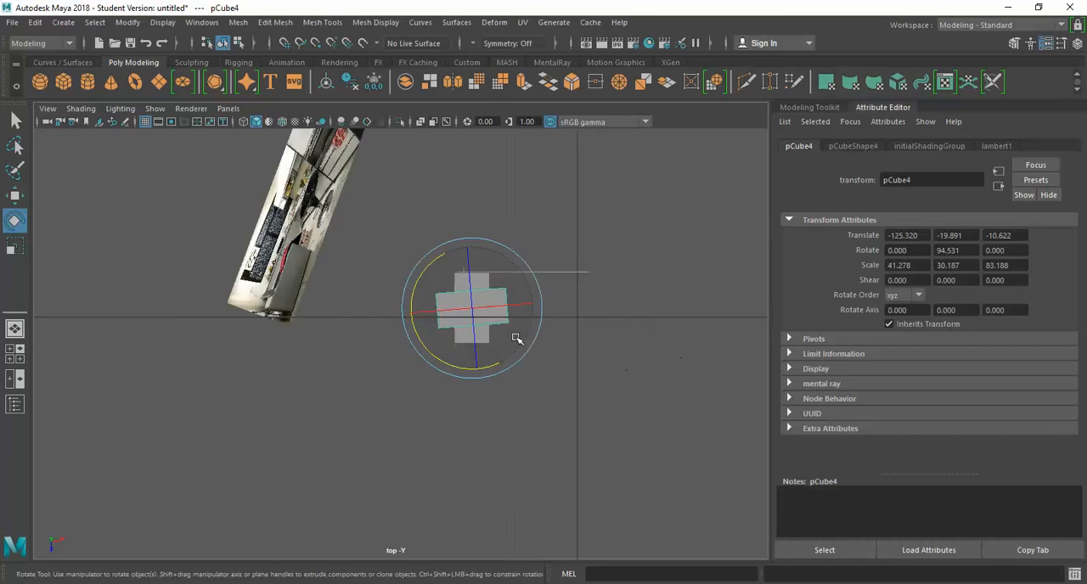
drag(553, 235, 563, 240)
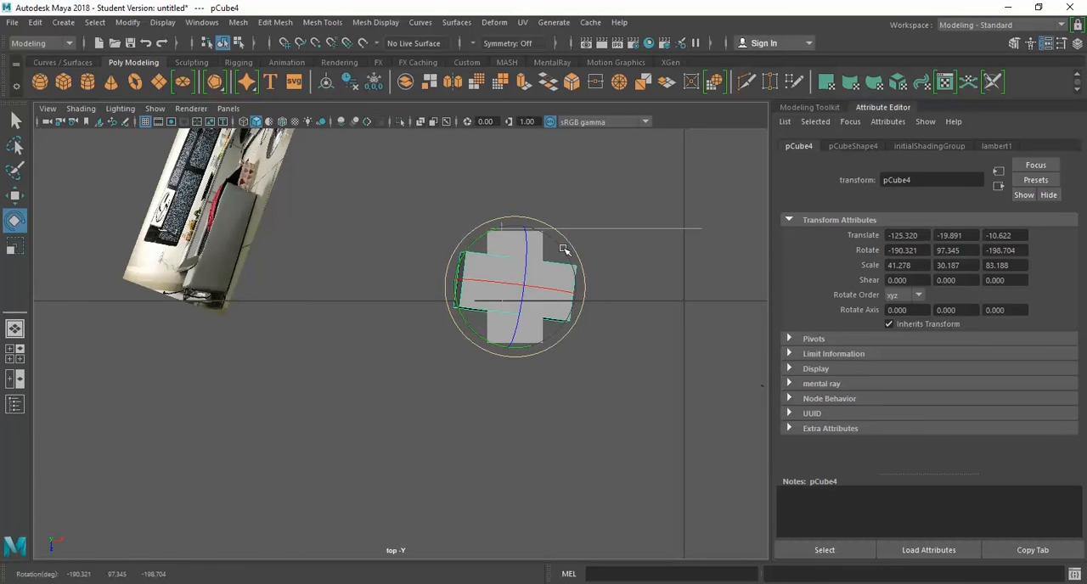
key(ctrl+z)
drag(554, 324, 526, 352)
Step: Move the copied box to about -80.5 in X and -31.8 in Z, and stretch its Z scale to about 186.7 along the longer wall
key(w)
drag(511, 287, 713, 266)
key(r)
key(space)
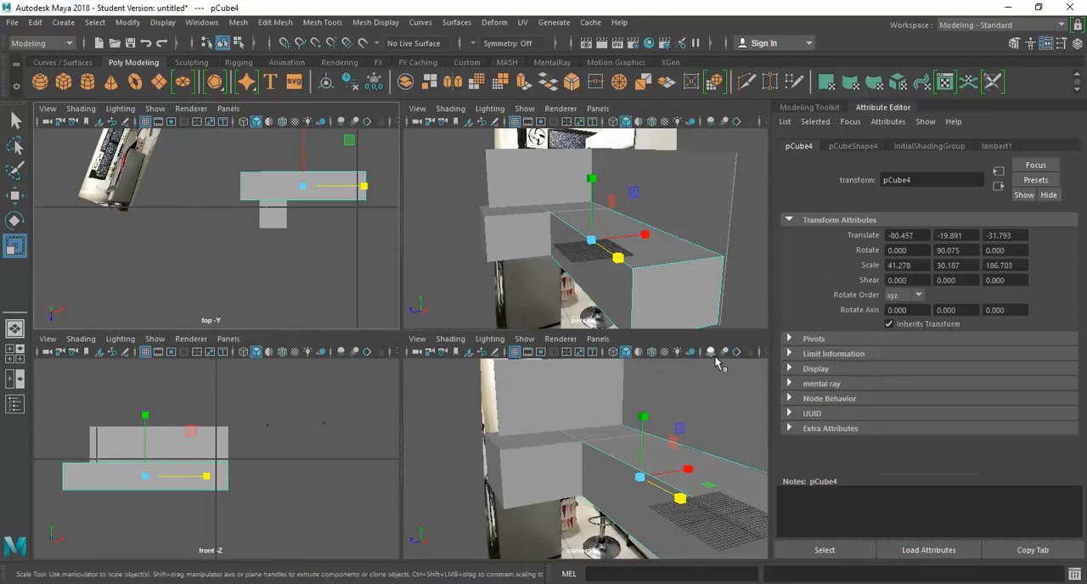
Step: Turn on X-Ray shading in the camera1 view so the photo shows through the blocked-out geometry
click(423, 363)
click(417, 339)
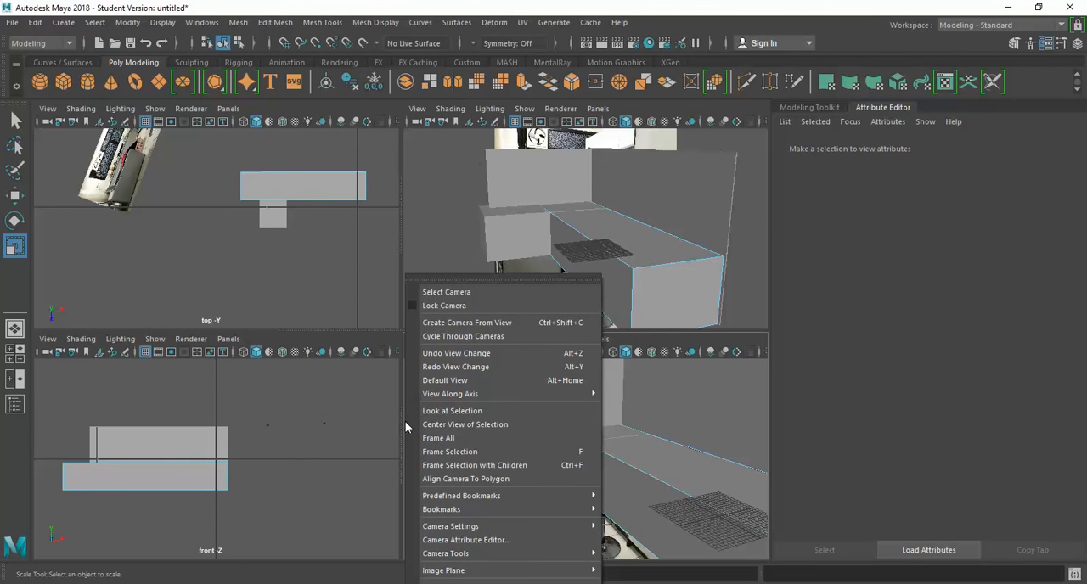
click(408, 423)
click(450, 338)
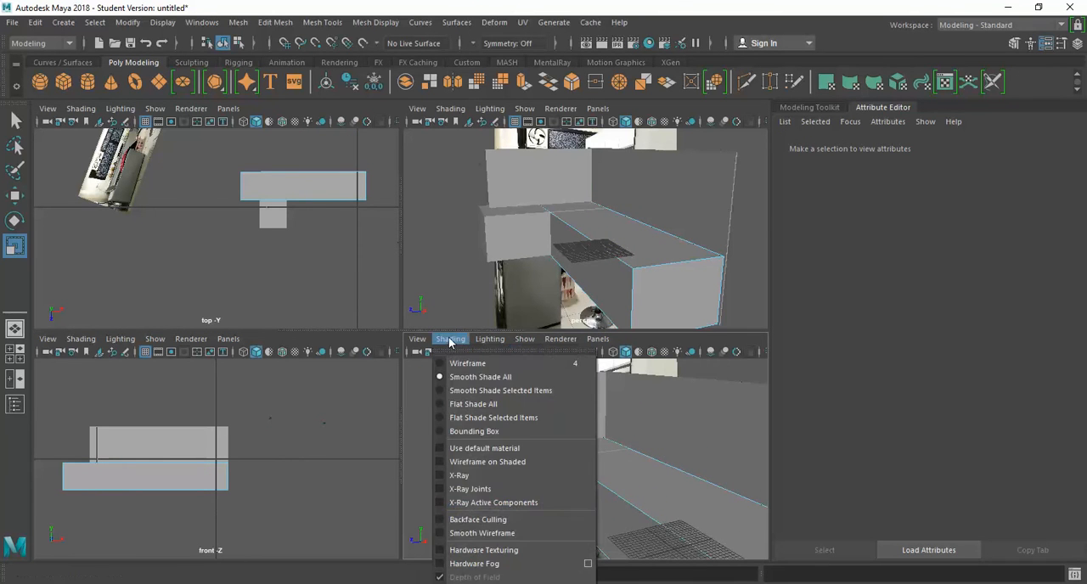
click(473, 478)
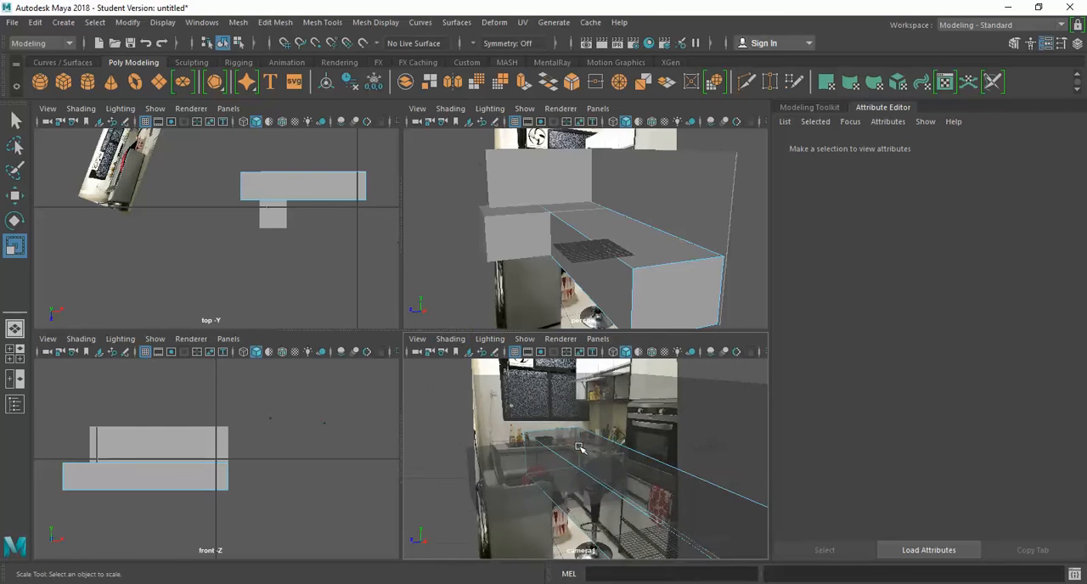
Step: Examine how the longer counter box lines up with the kitchen photo in the camera1 view
key(space)
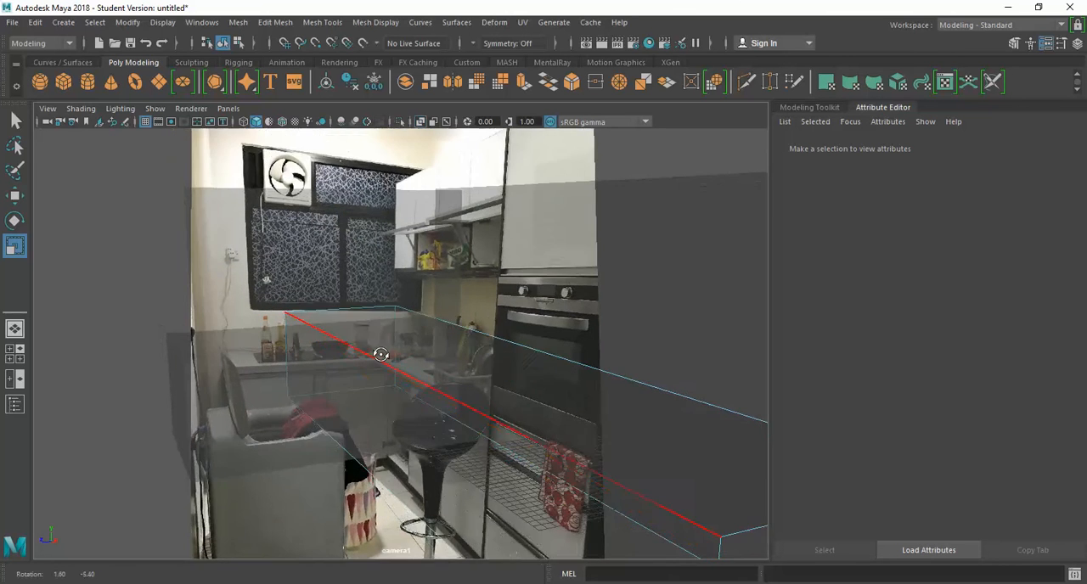
key(space)
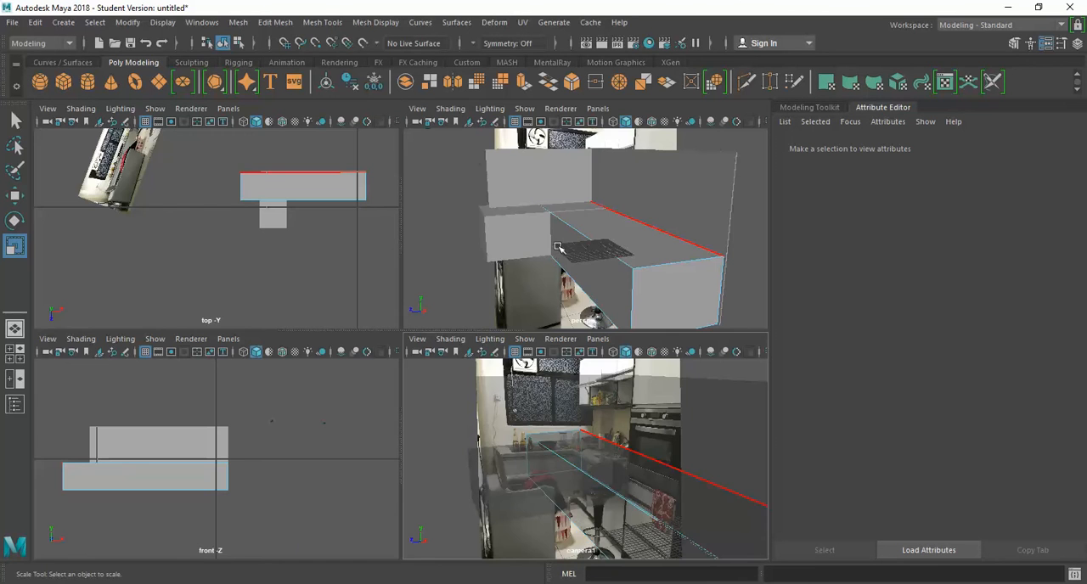
alt+drag(557, 247, 556, 246)
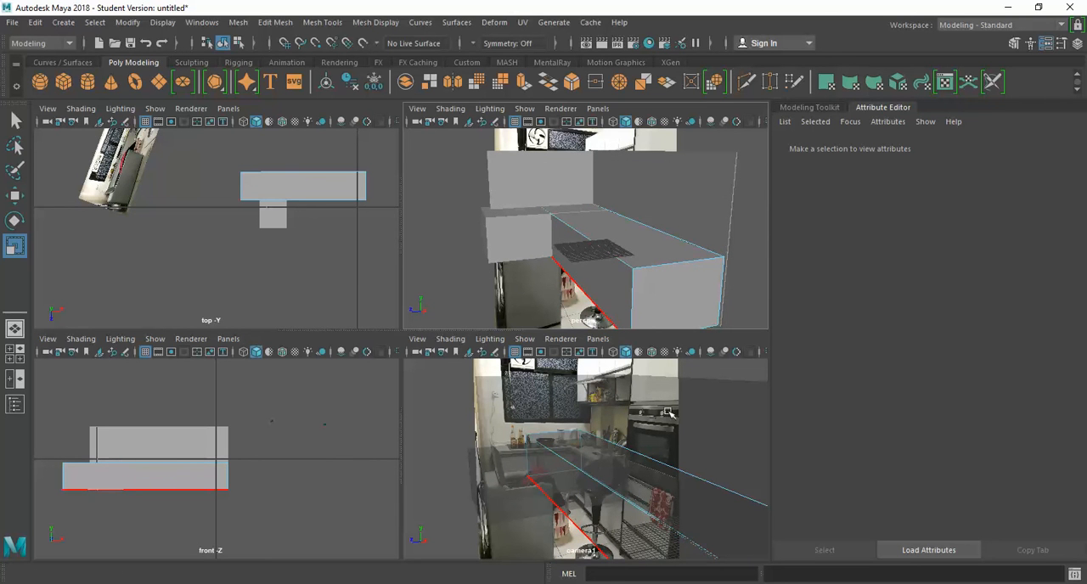
scroll(652, 402, down, 2)
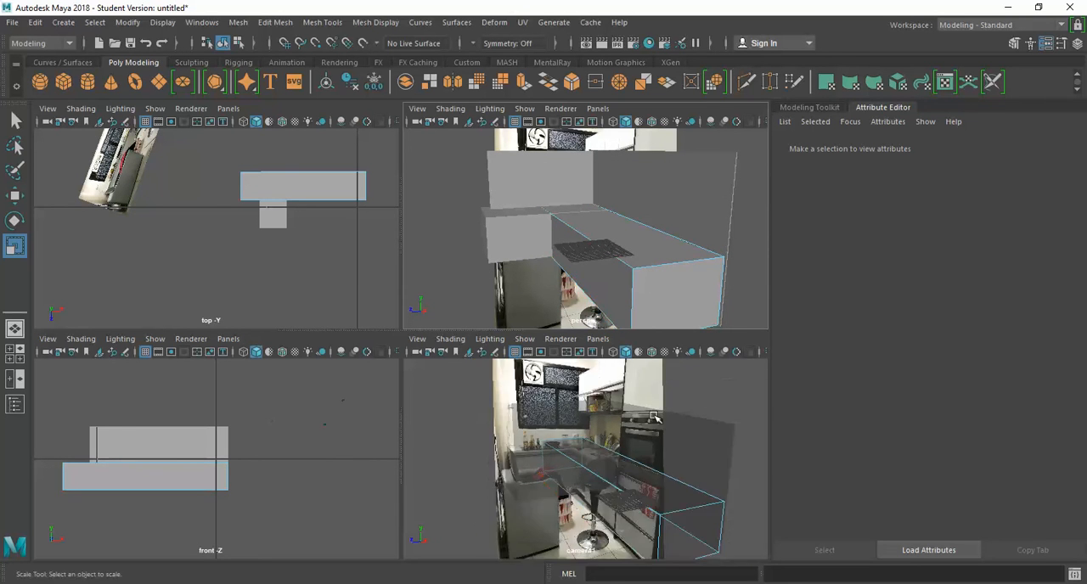
scroll(653, 416, up, 4)
key(space)
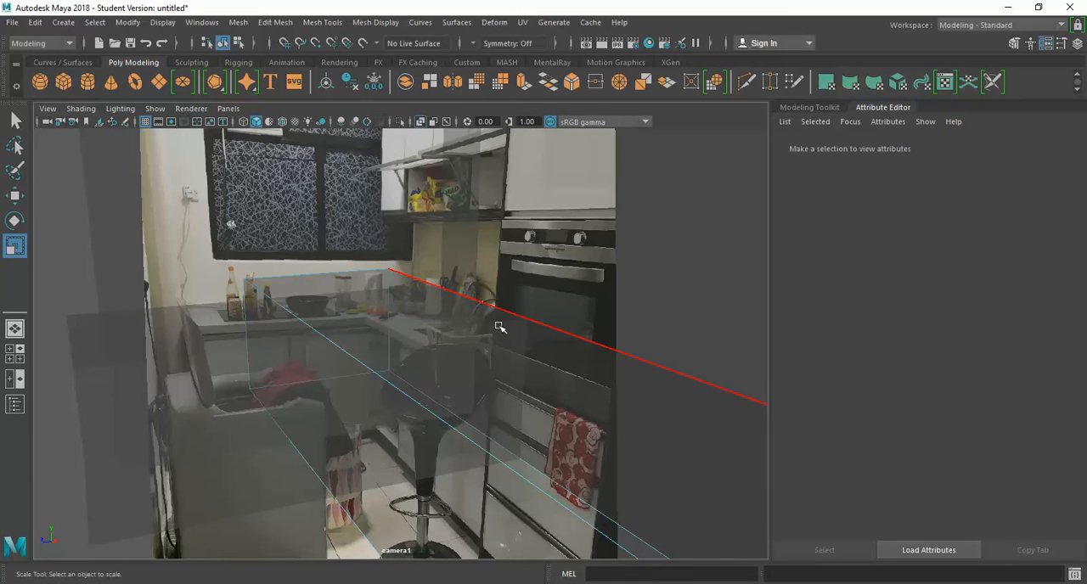
key(space)
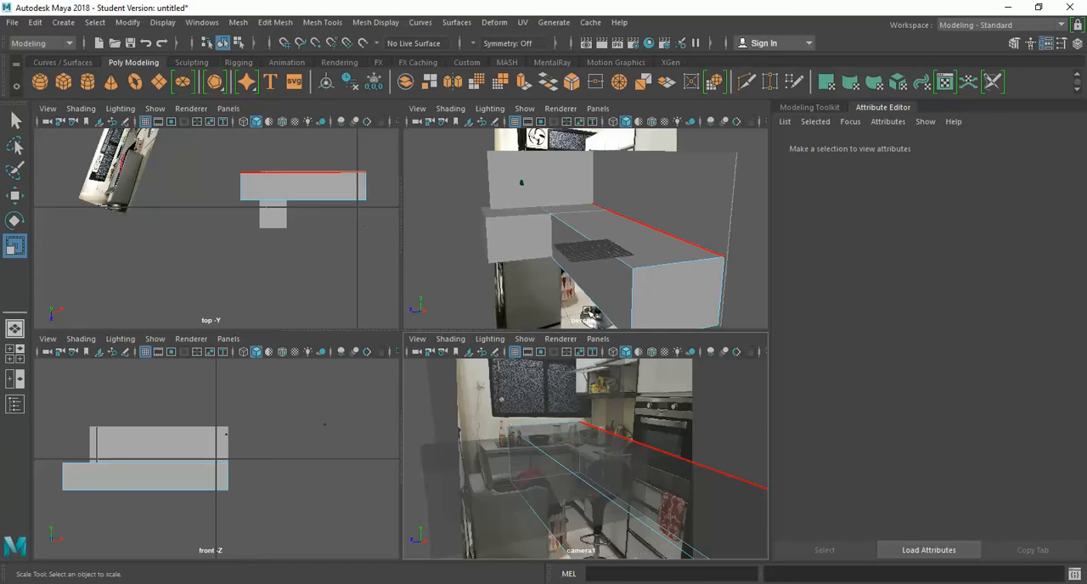
Step: Extrude the top face of the longer counter, narrowing it along the counter's length and shifting it toward the end away from the corner
right_drag(651, 255, 650, 234)
click(645, 252)
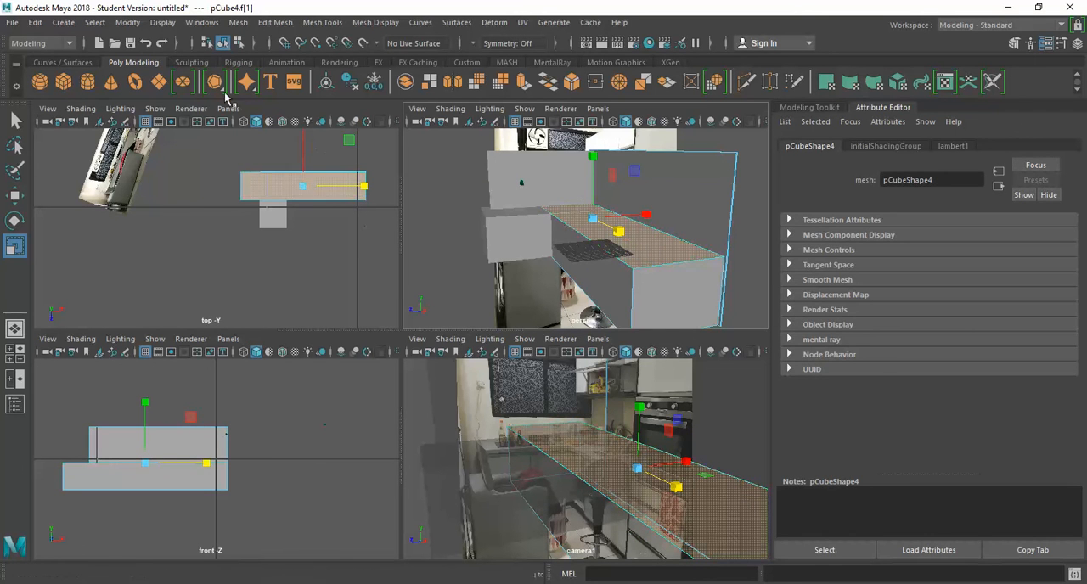
click(265, 23)
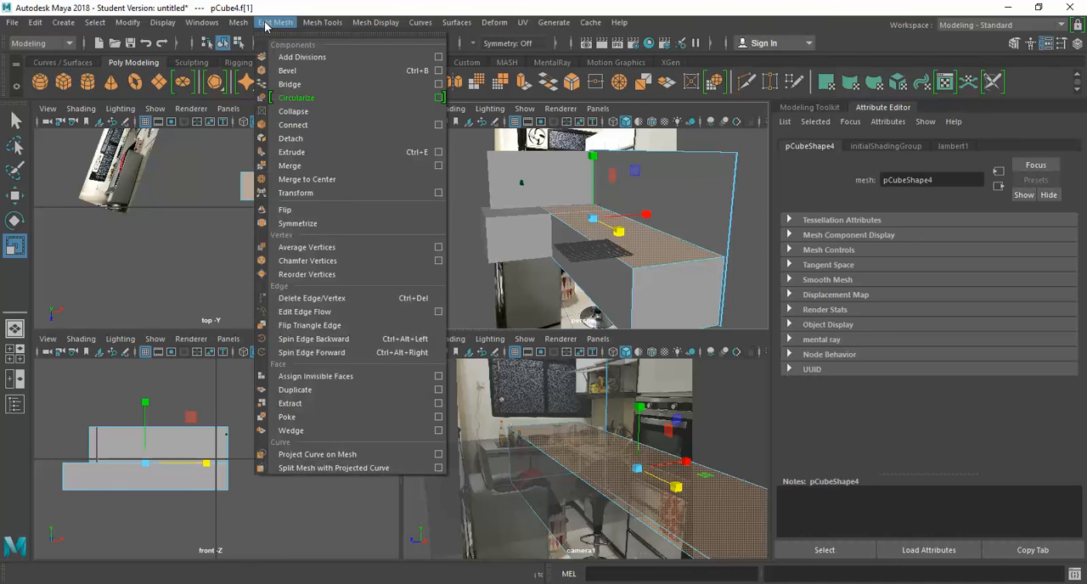
click(310, 154)
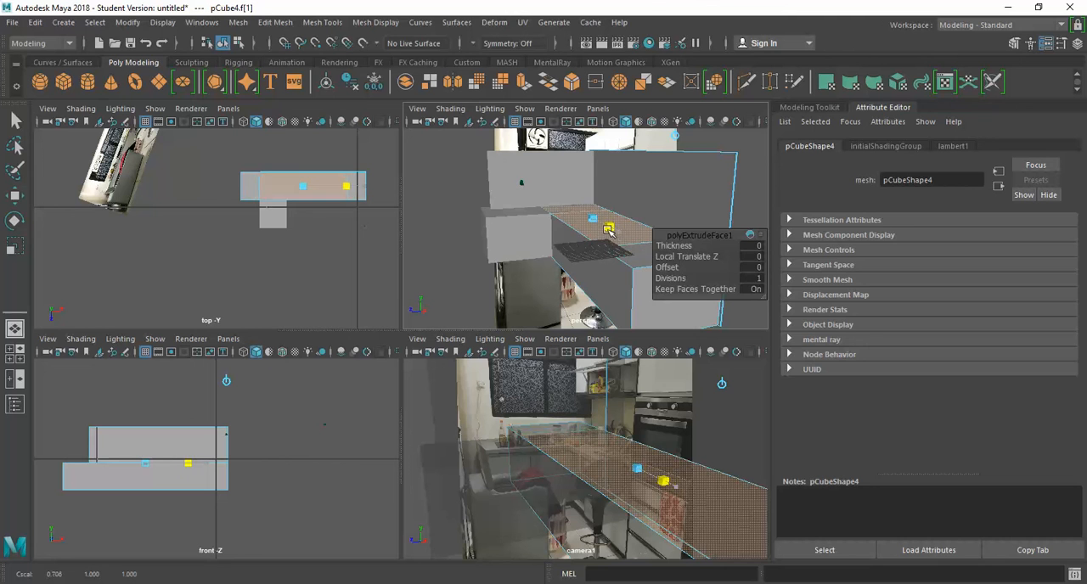
key(w)
drag(620, 235, 680, 276)
key(r)
key(w)
Step: Extrude the narrowed face again, try raising it by about 43.2, and undo that raise
key(ctrl+e)
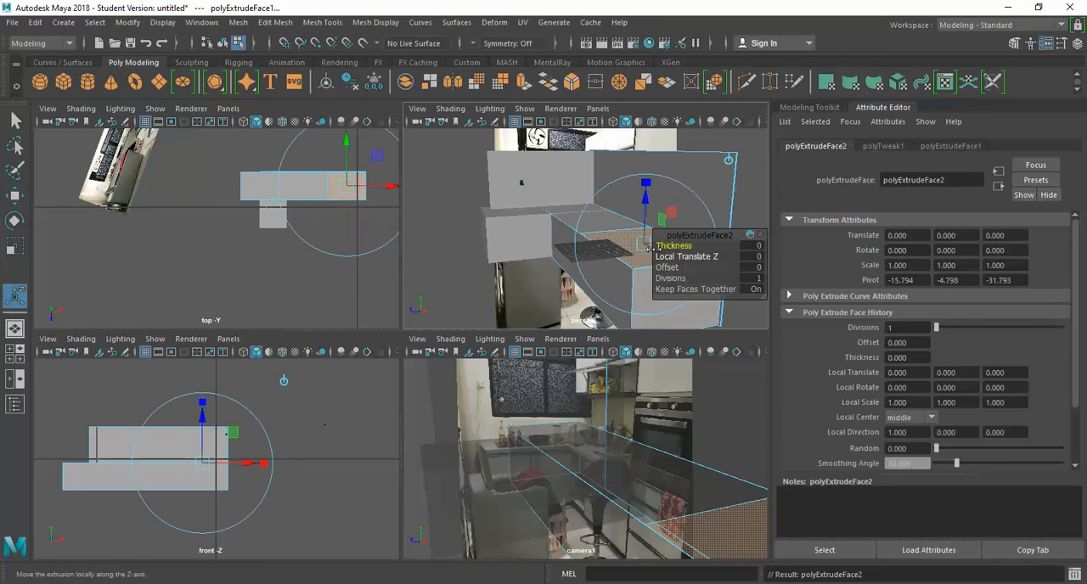
drag(645, 208, 645, 110)
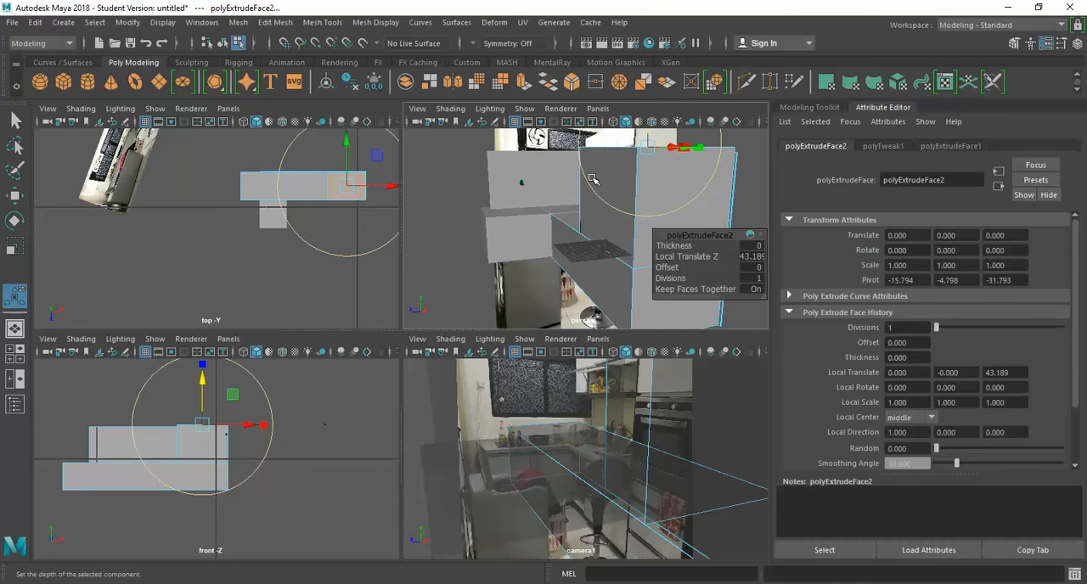
key(ctrl+z)
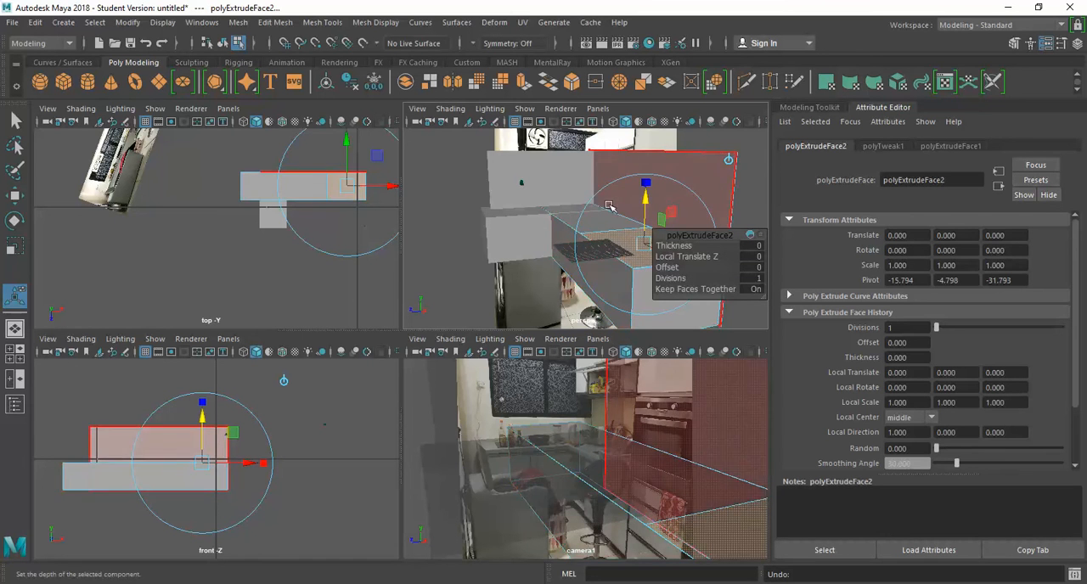
Step: Scale the extruded face to 0.668 along the counter's length and move it to the end away from the corner
drag(706, 238, 706, 258)
click(686, 266)
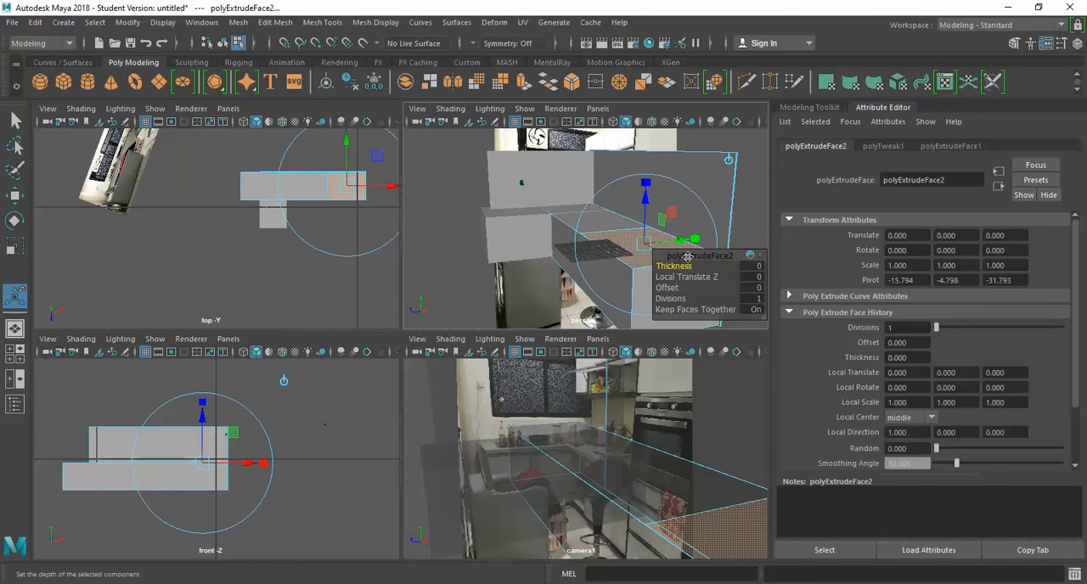
drag(687, 256, 762, 312)
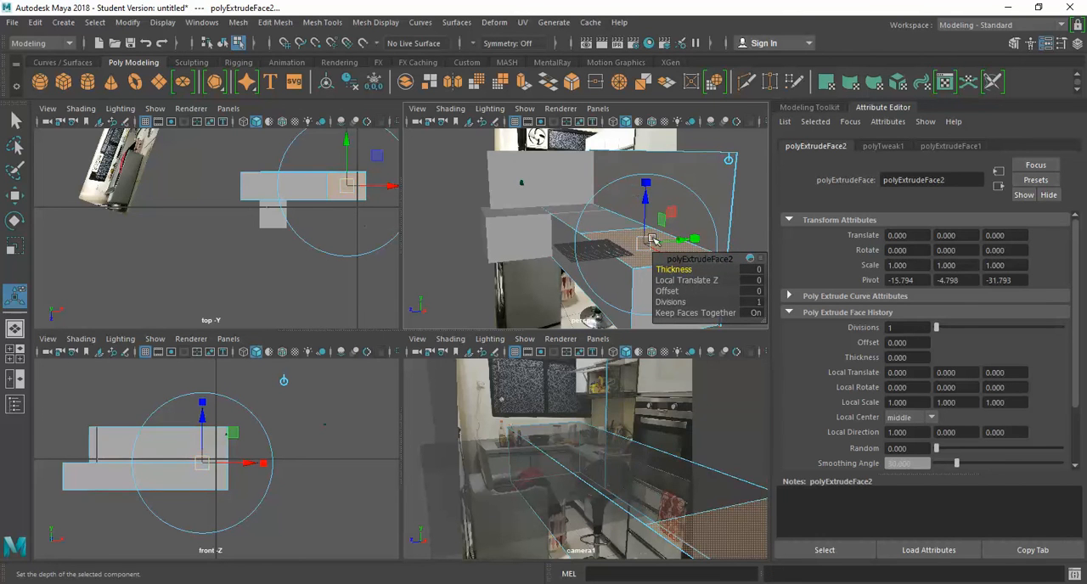
drag(673, 259, 393, 320)
drag(676, 261, 693, 274)
key(w)
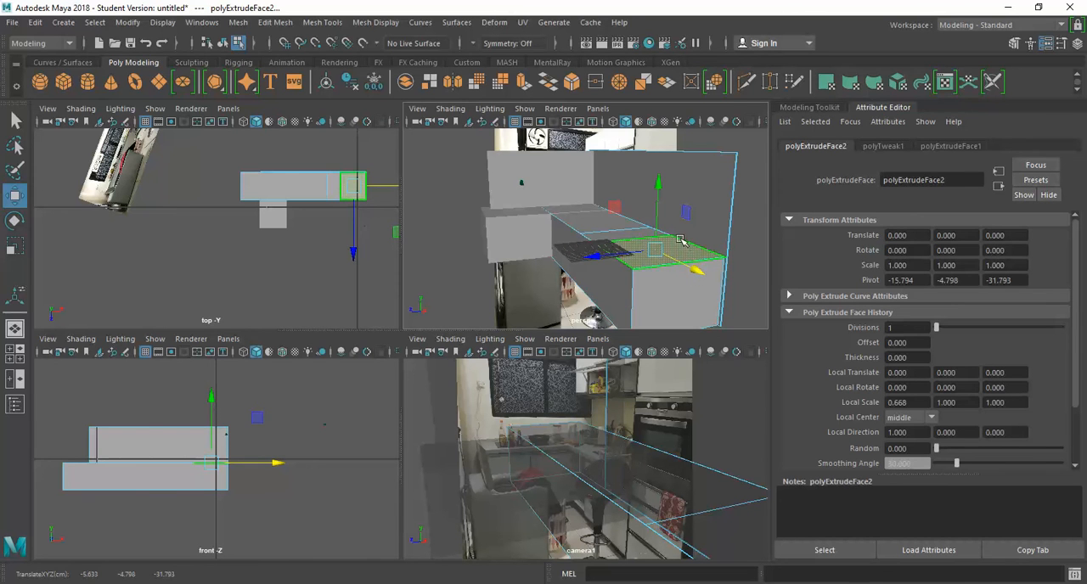
Step: Extrude the small end face upward by about 52.9 to form a tall cabinet block
key(ctrl+e)
drag(656, 206, 652, 73)
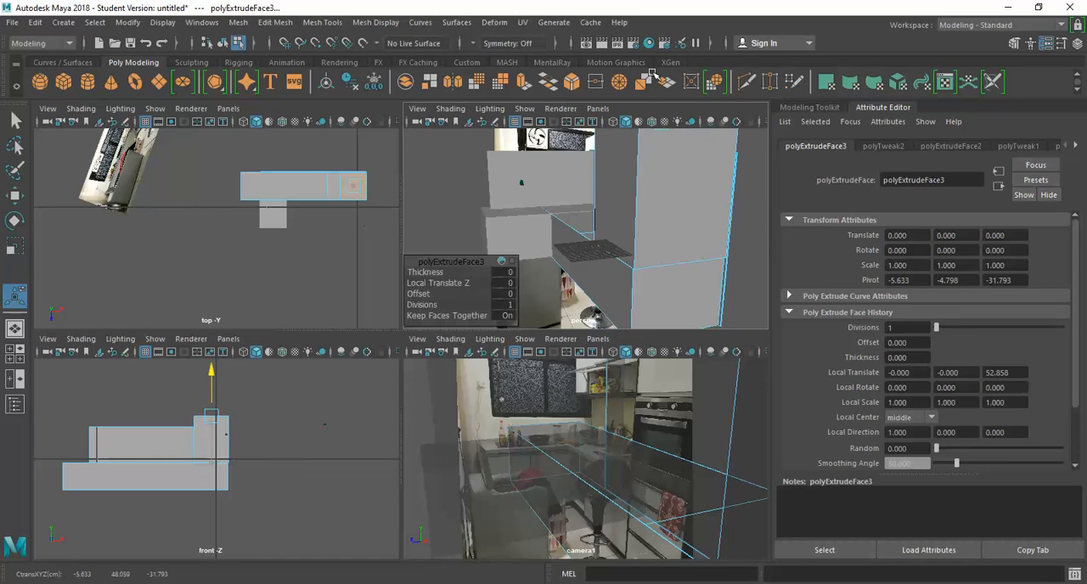
drag(652, 74, 652, 74)
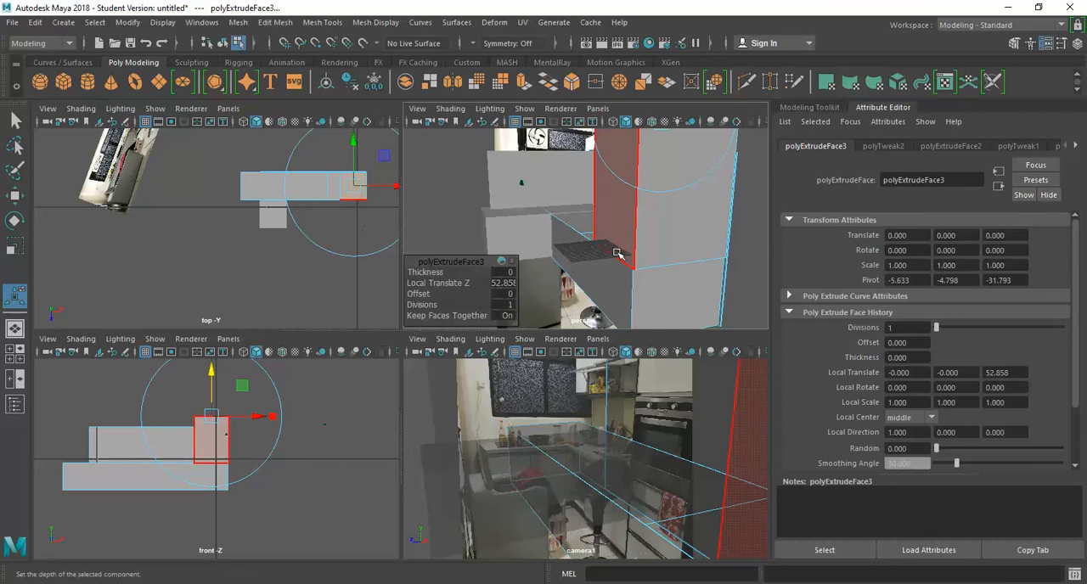
Step: Stretch the whole longer counter object to a Y scale of about 42.7 and lower it to about -28.5 in Y
key(space)
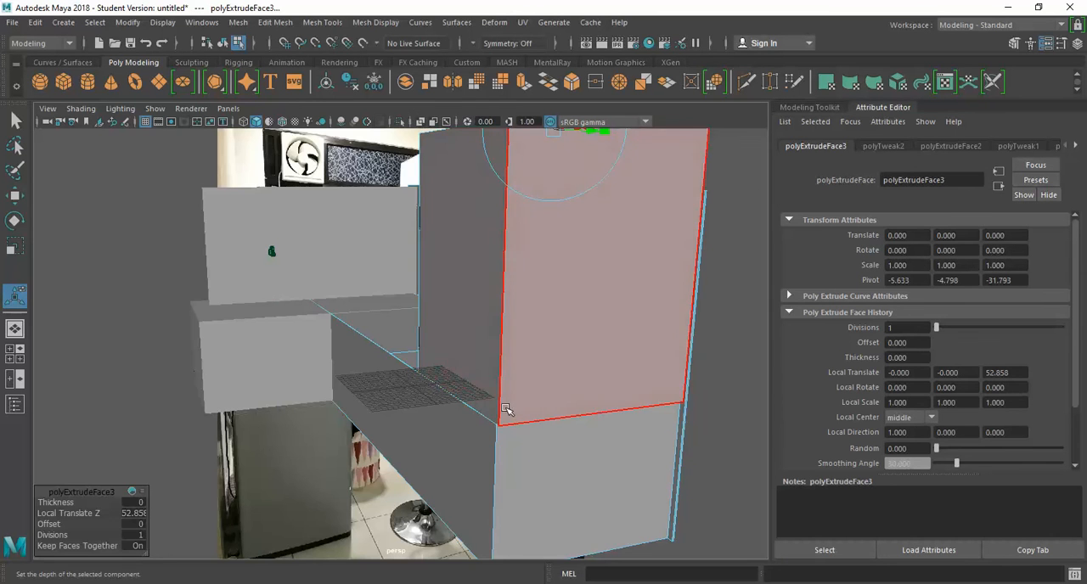
key(space)
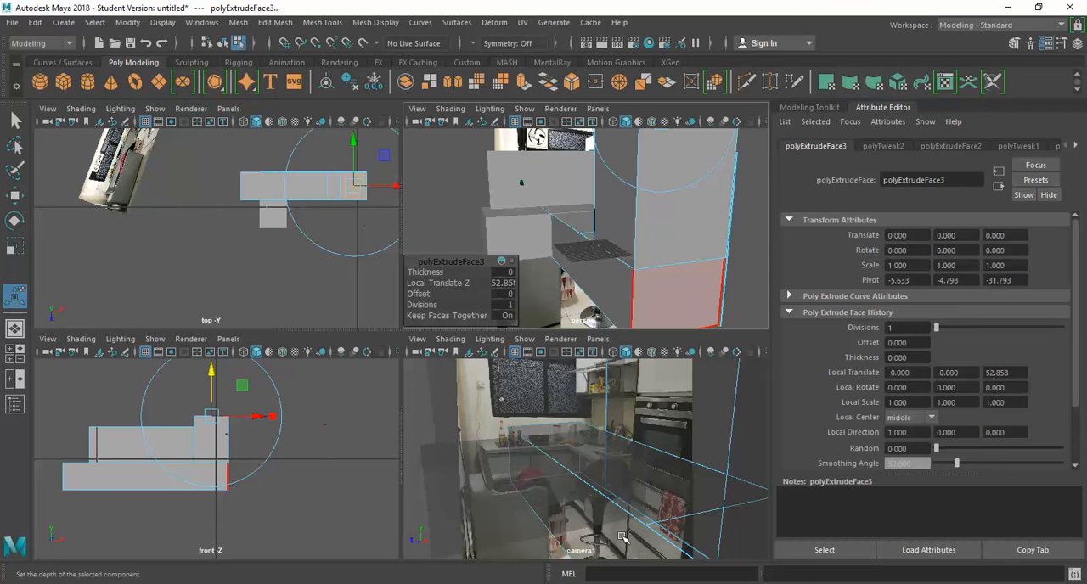
click(608, 312)
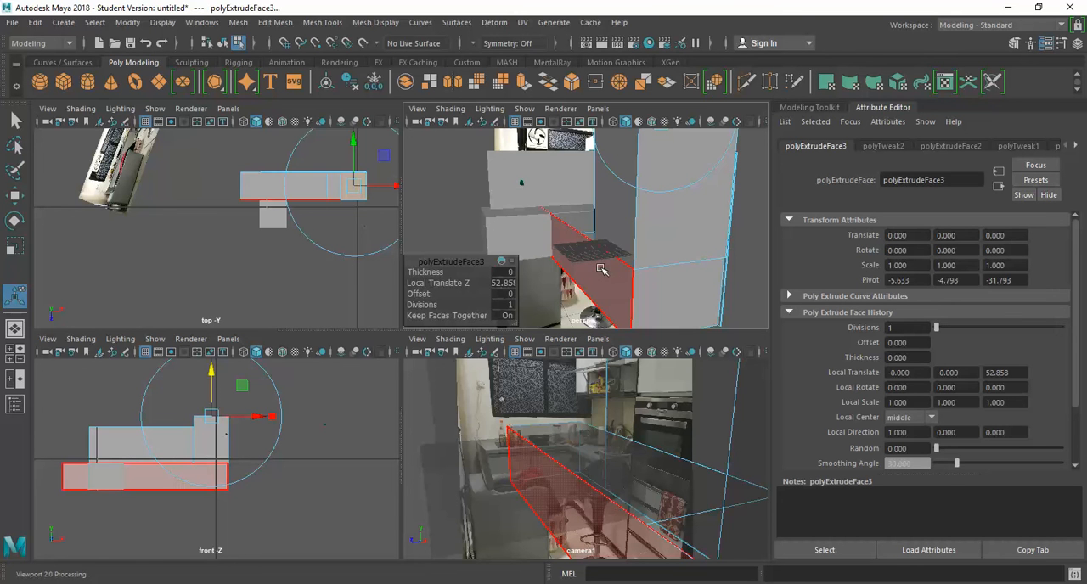
key(space)
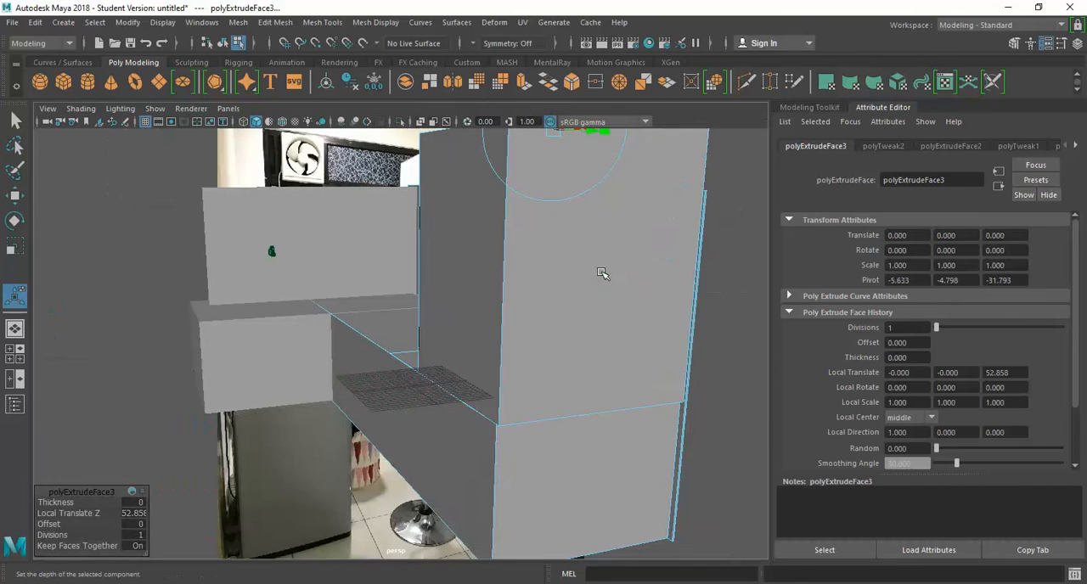
right_drag(482, 451, 548, 174)
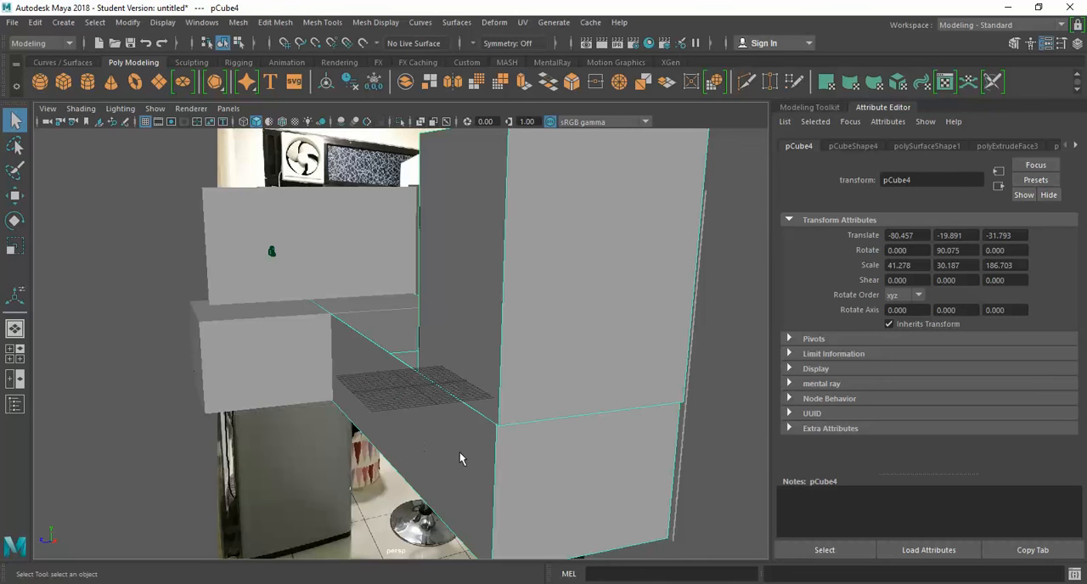
key(r)
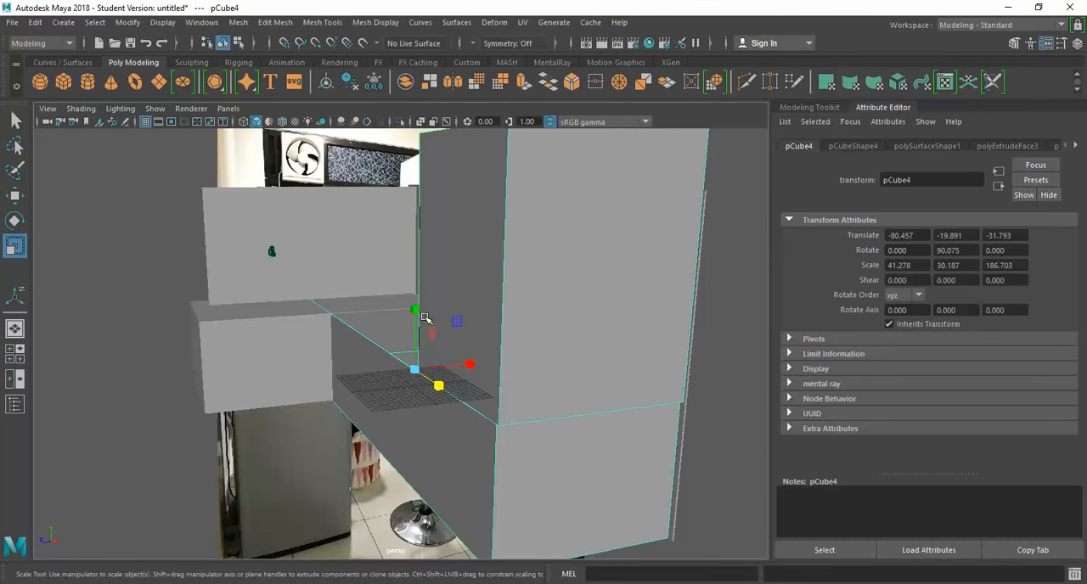
drag(415, 311, 416, 333)
key(w)
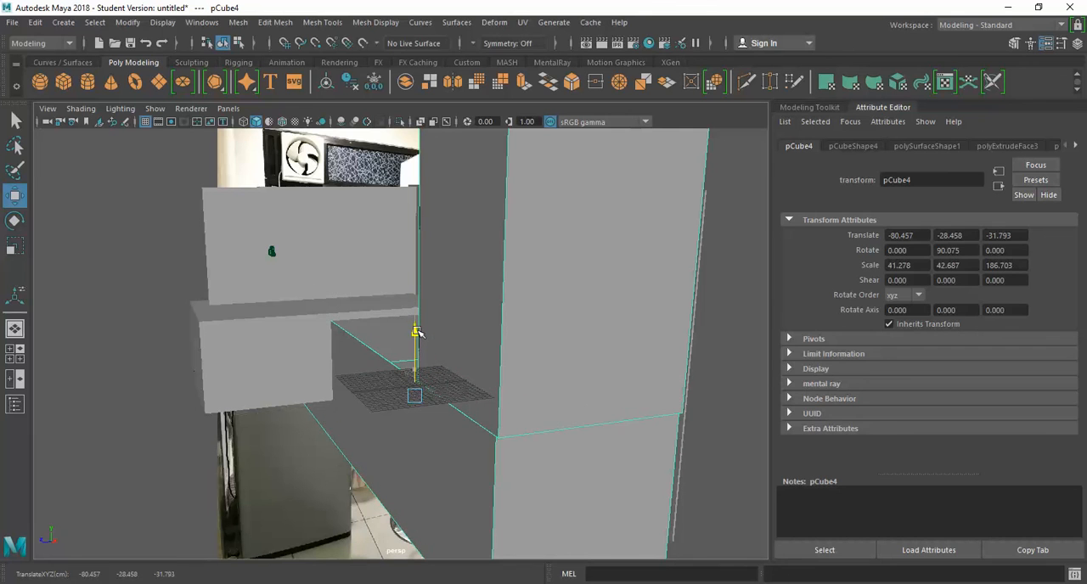
Step: Stretch the shorter counter to a Y scale of about 40.2, lower it to about -26.9 in Y, and check it against the photo
click(318, 344)
mouse_move(317, 313)
mouse_down()
mouse_move(319, 321)
mouse_move(315, 298)
mouse_move(315, 310)
mouse_up()
key(r)
key(w)
key(r)
key(w)
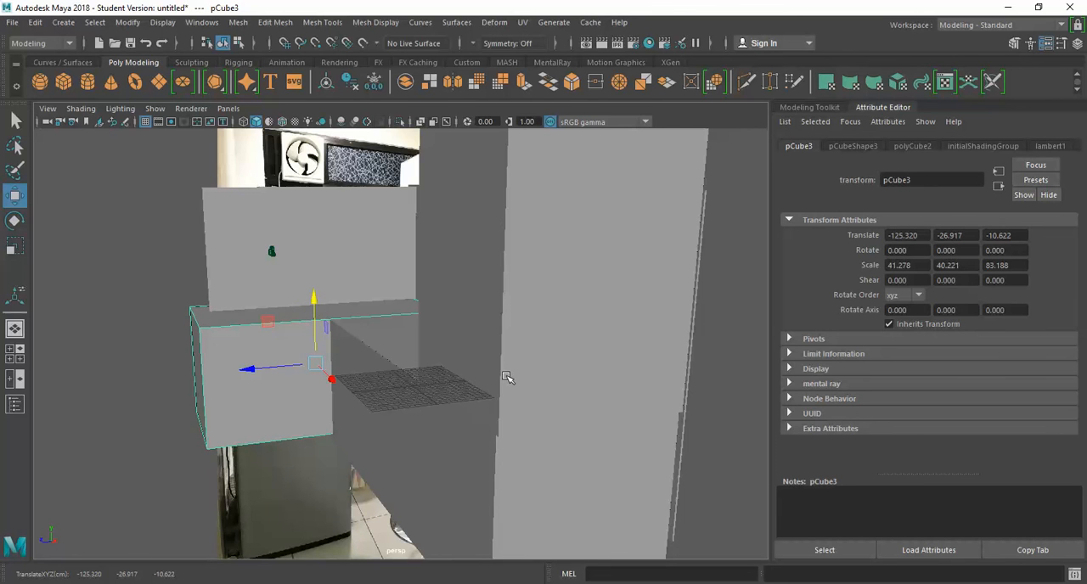
key(space)
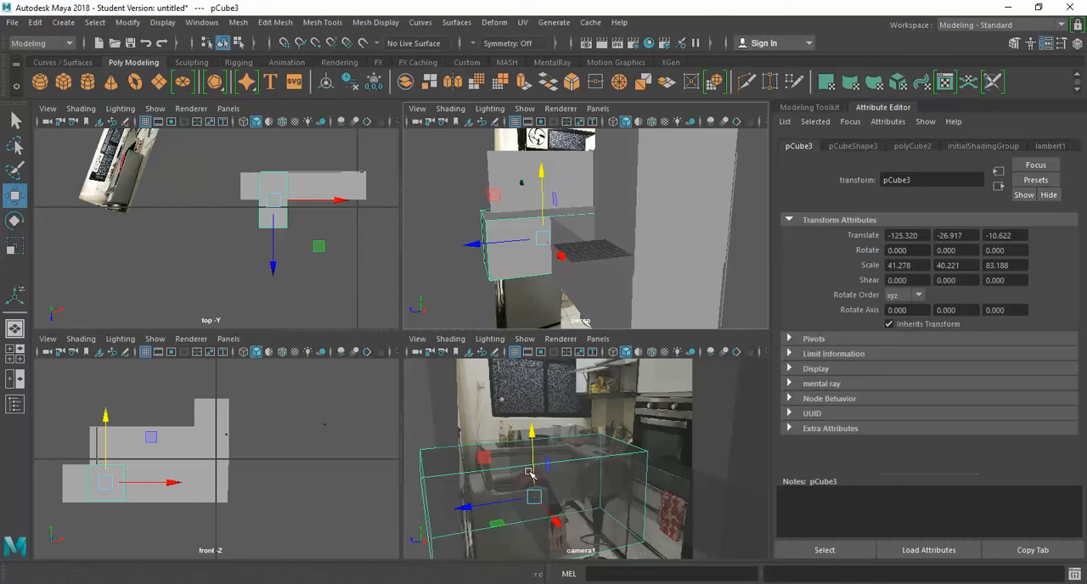
key(space)
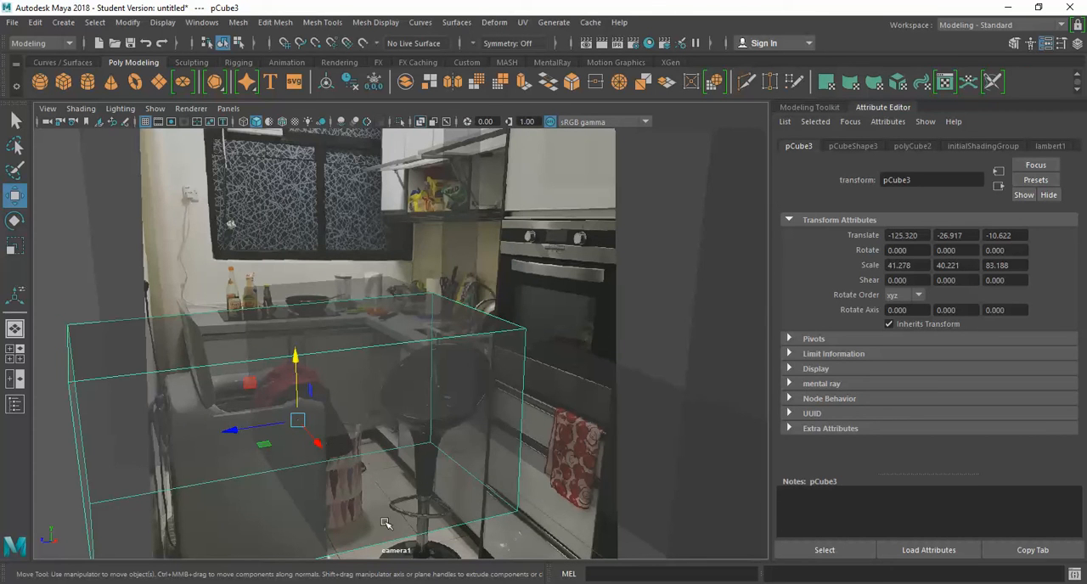
key(space)
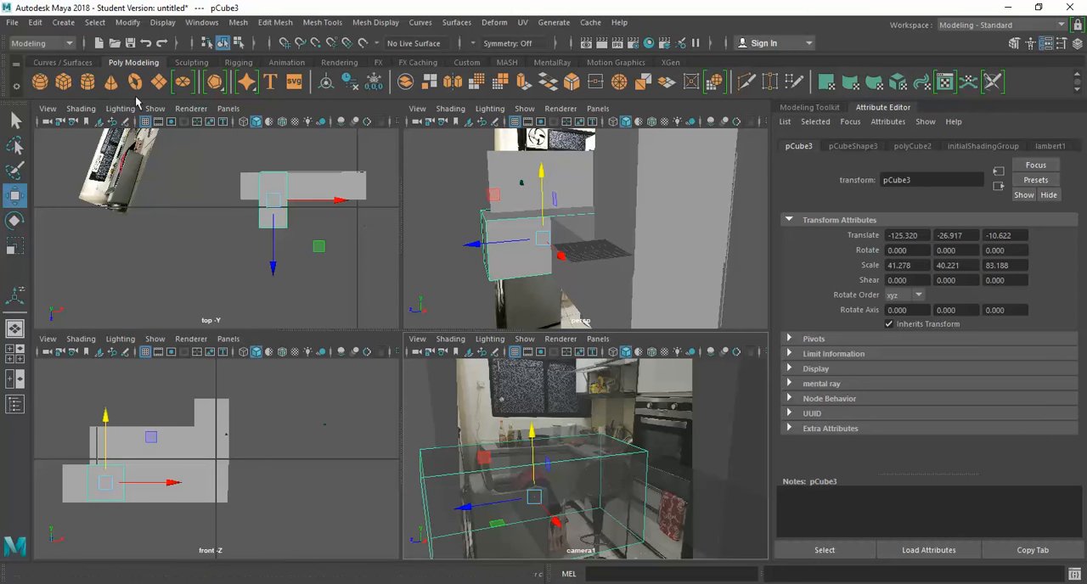
Step: Create a polygon plane for the floor and scale it uniformly to about 224.7
click(159, 84)
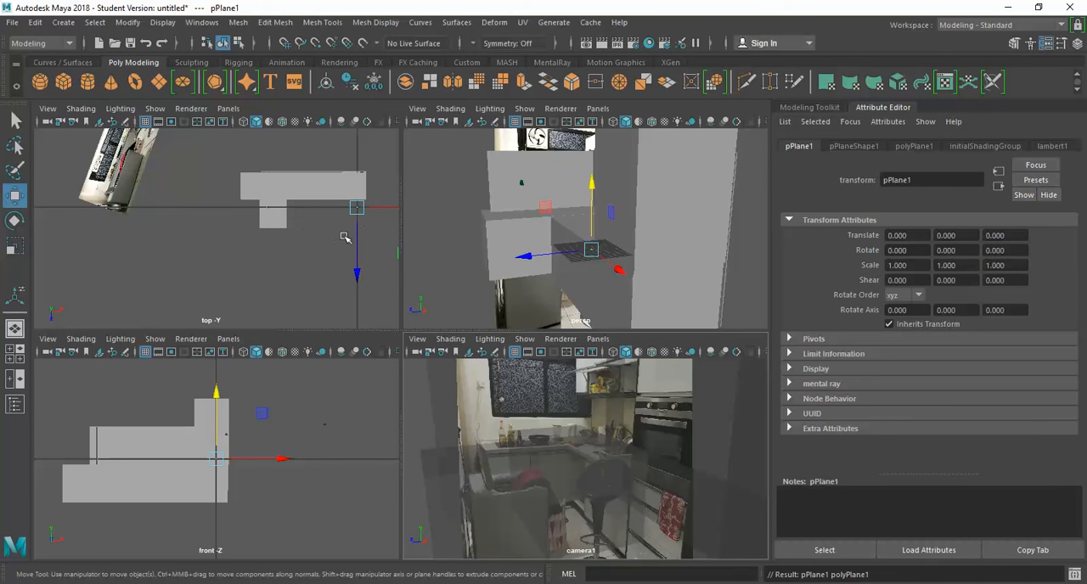
key(r)
drag(356, 207, 464, 343)
Step: Lower the floor plane to about -46 in Y and shift it to about -33.5 in X beneath the counters
key(w)
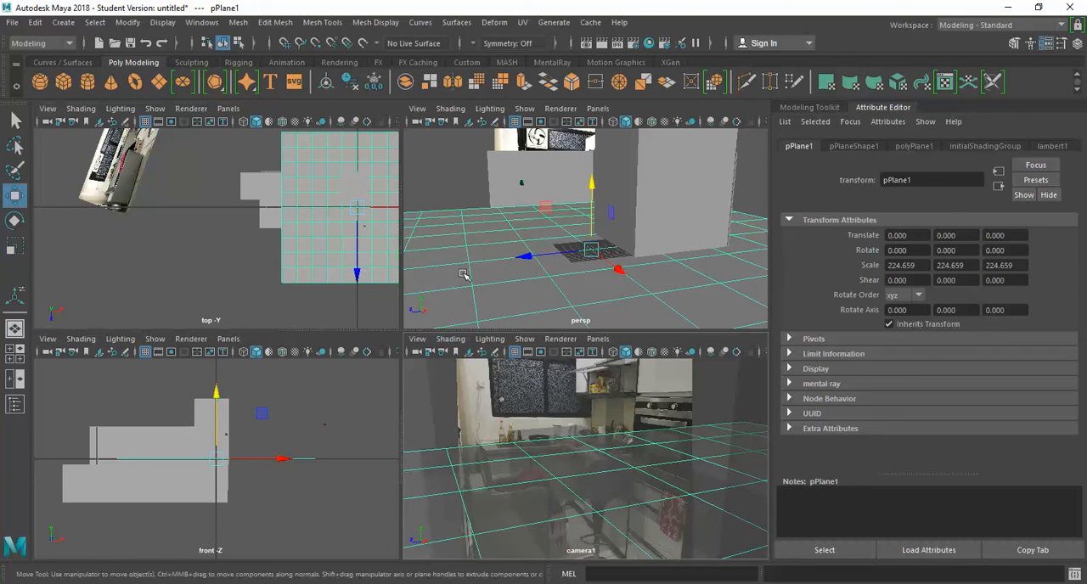
click(592, 190)
drag(594, 194, 611, 300)
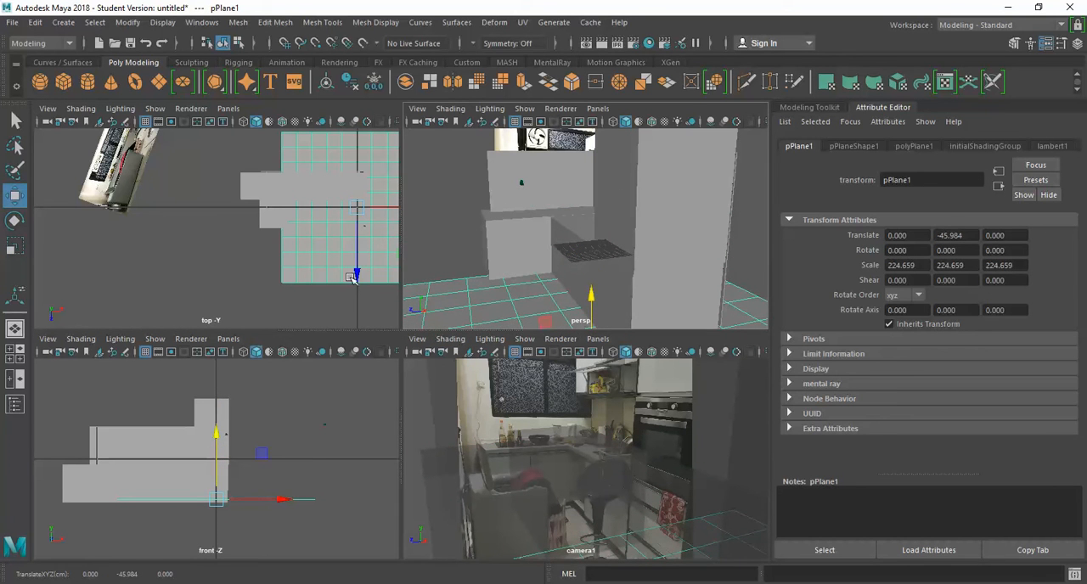
drag(386, 207, 364, 208)
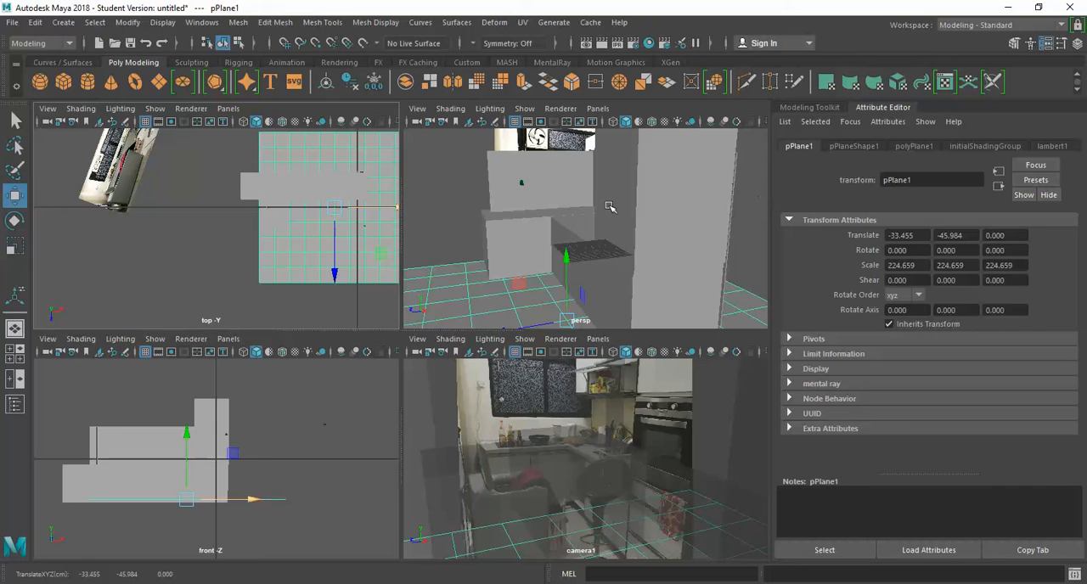
Step: Stretch the back wall to a Y scale of about 107.1 and the side wall behind the tall cabinet to about 98.7
click(556, 178)
key(r)
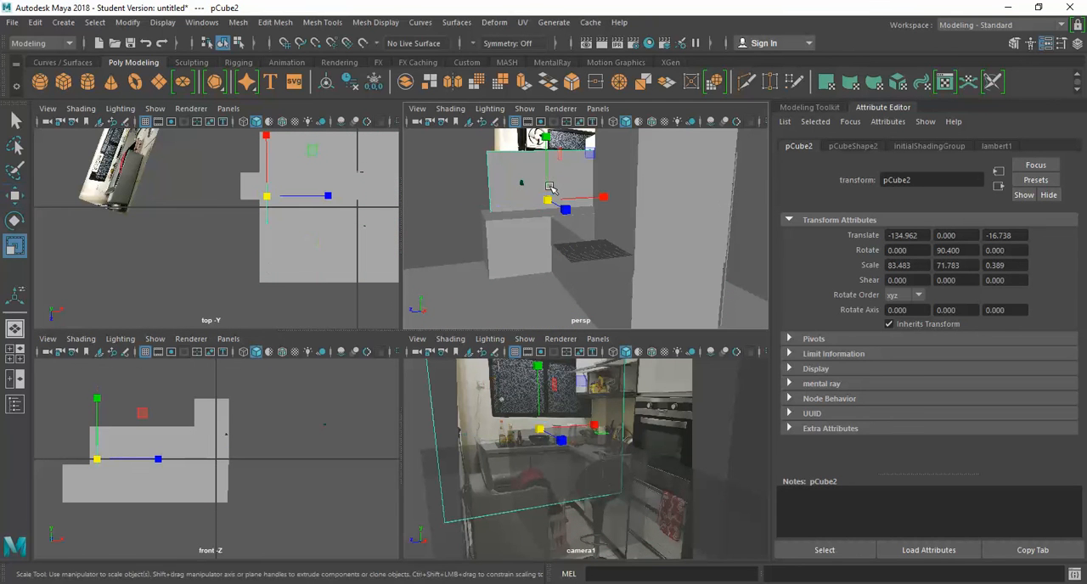
drag(545, 137, 540, 107)
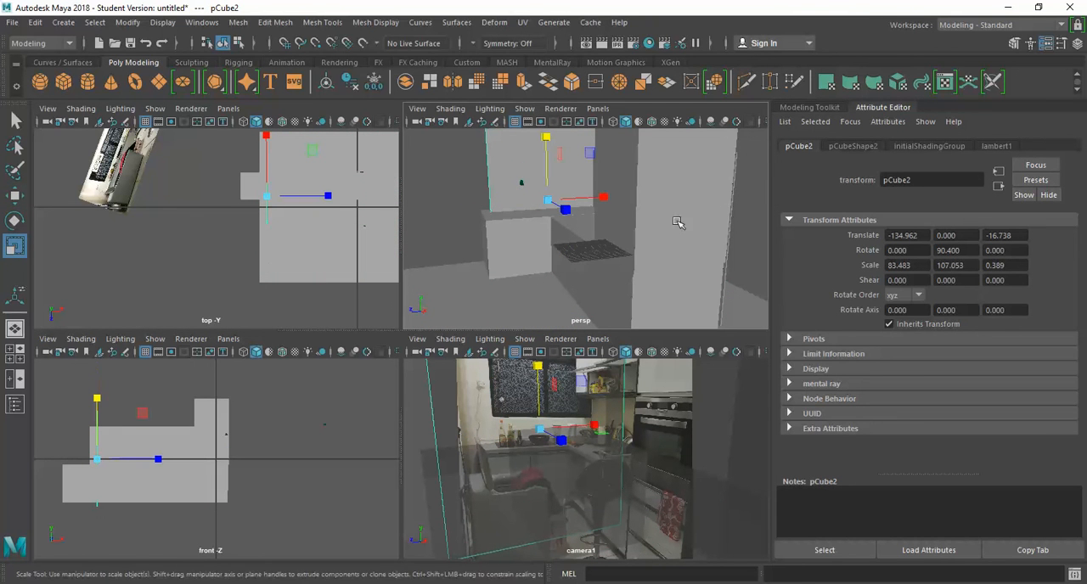
click(133, 436)
drag(159, 393, 167, 382)
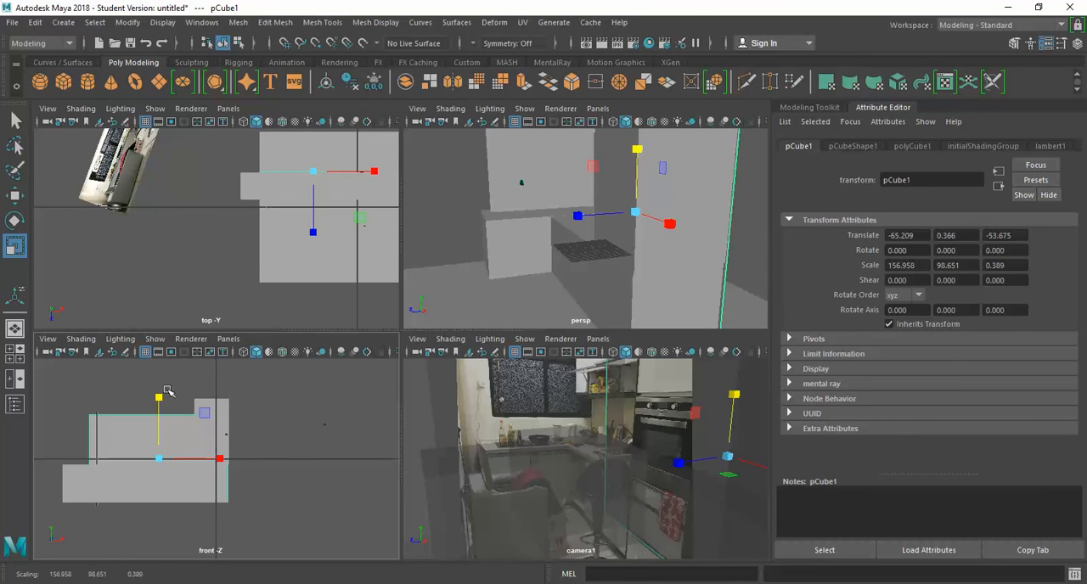
Step: Duplicate the side wall, place the copy on the opposite side of the room at about 59.1 in Z, and check it against the photo
key(w)
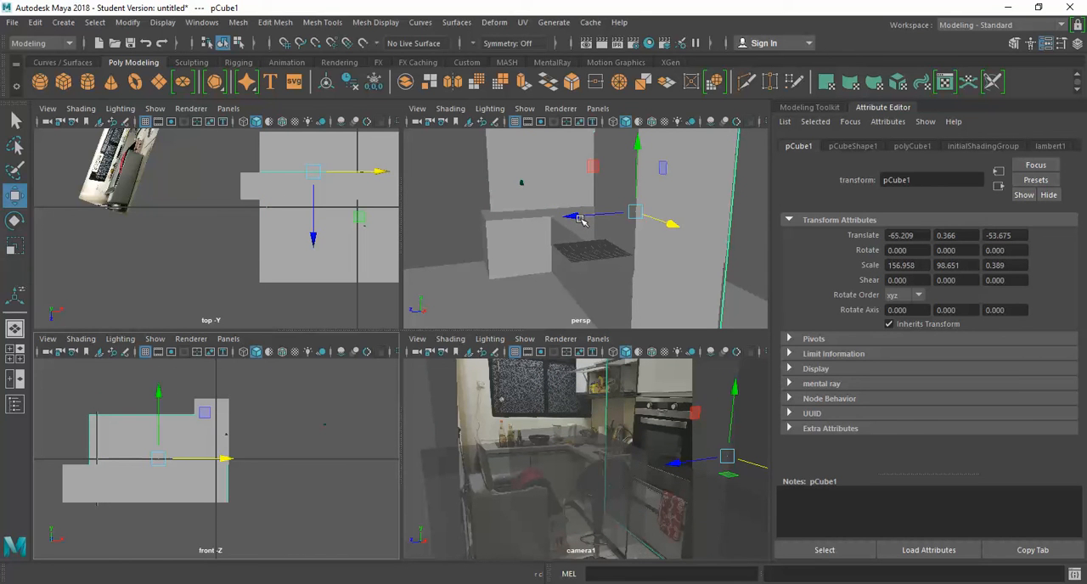
key(ctrl+d)
drag(580, 219, 346, 245)
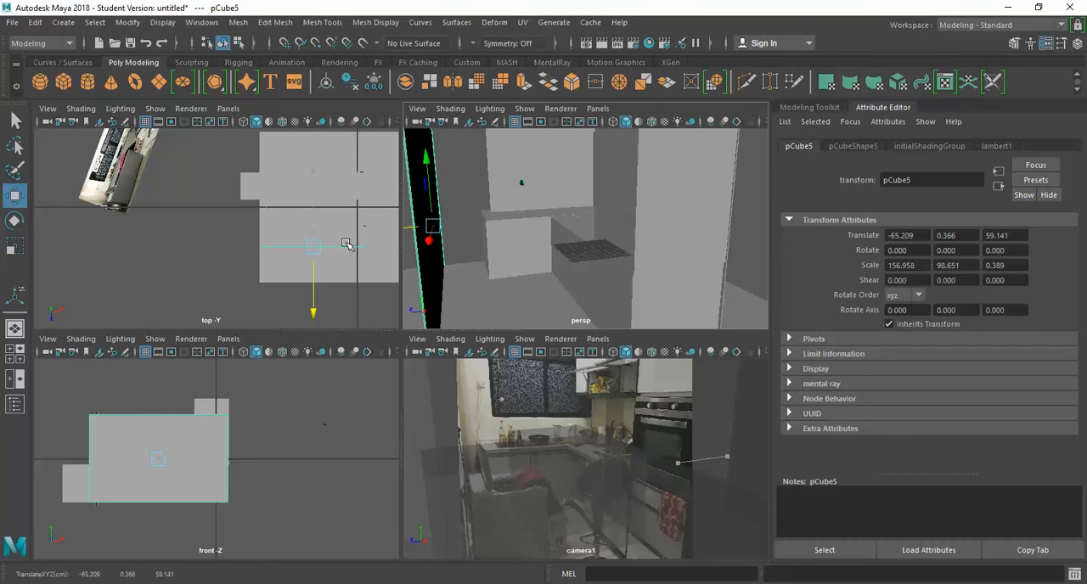
key(space)
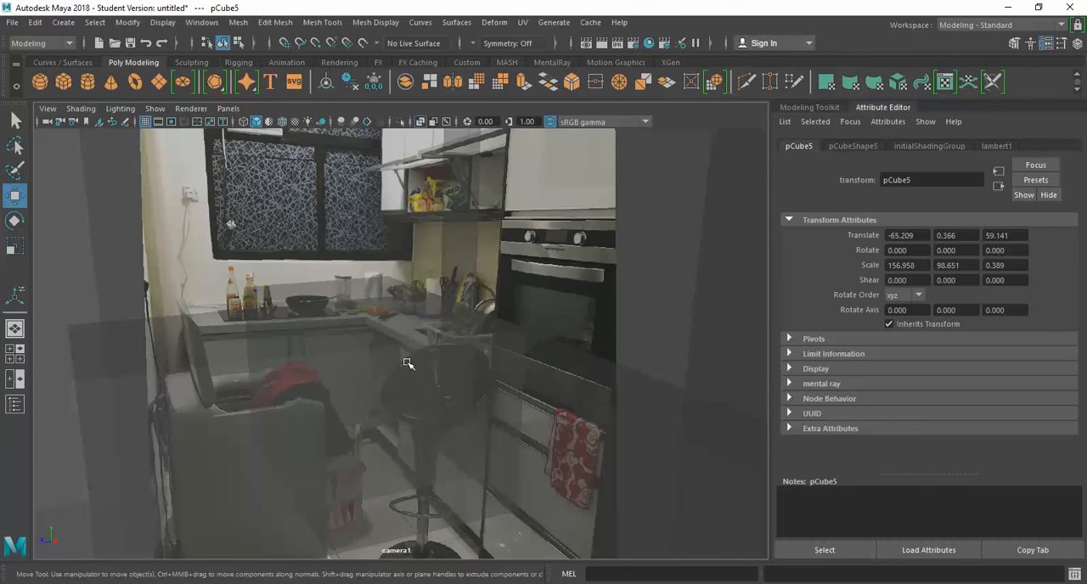
key(space)
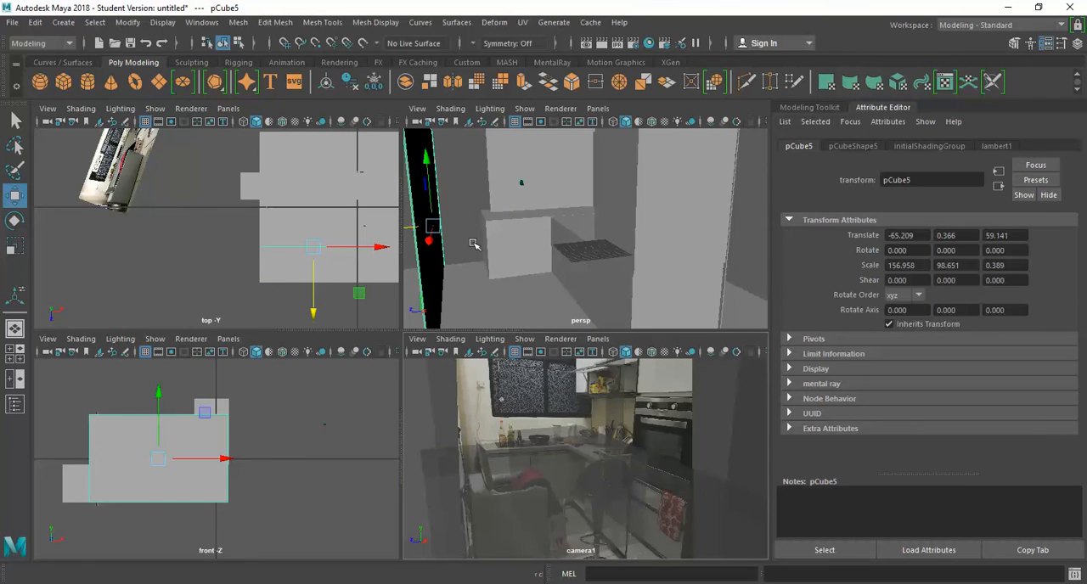
key(space)
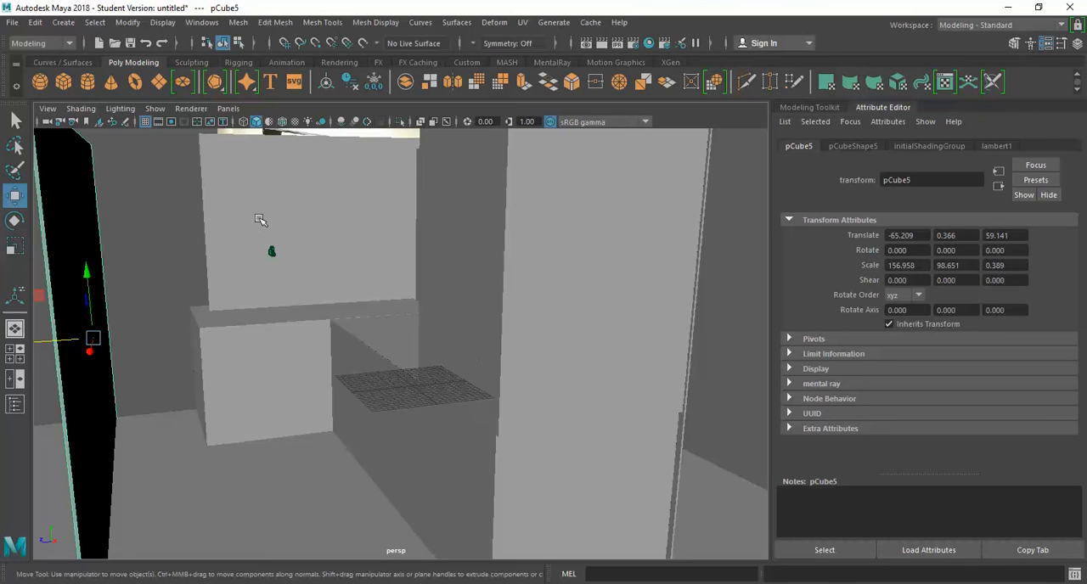
key(space)
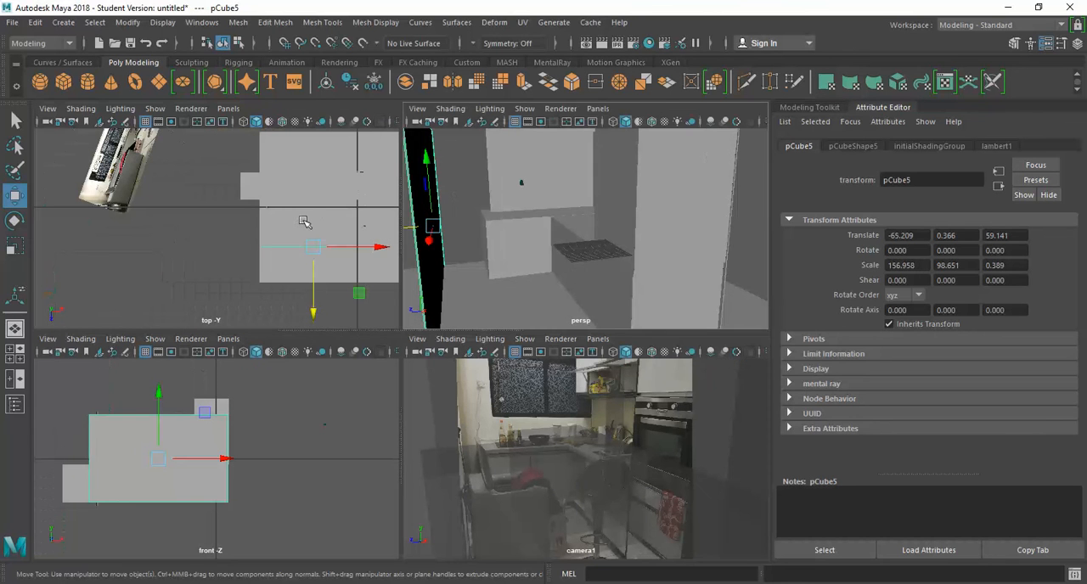
Step: Widen the back wall to an X scale of about 150.7 so it reaches the new side wall
click(507, 153)
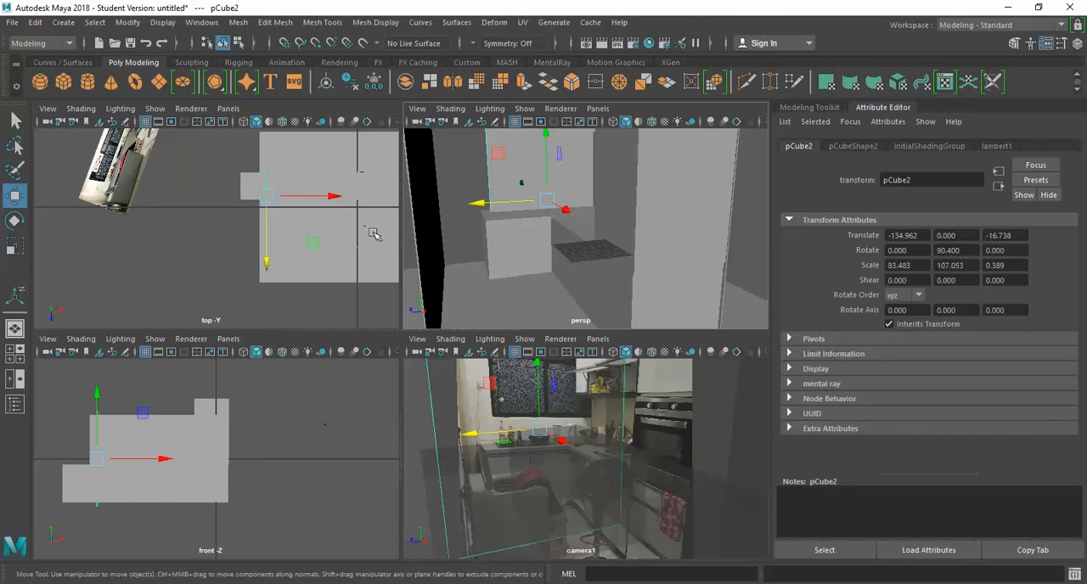
key(r)
drag(563, 204, 648, 198)
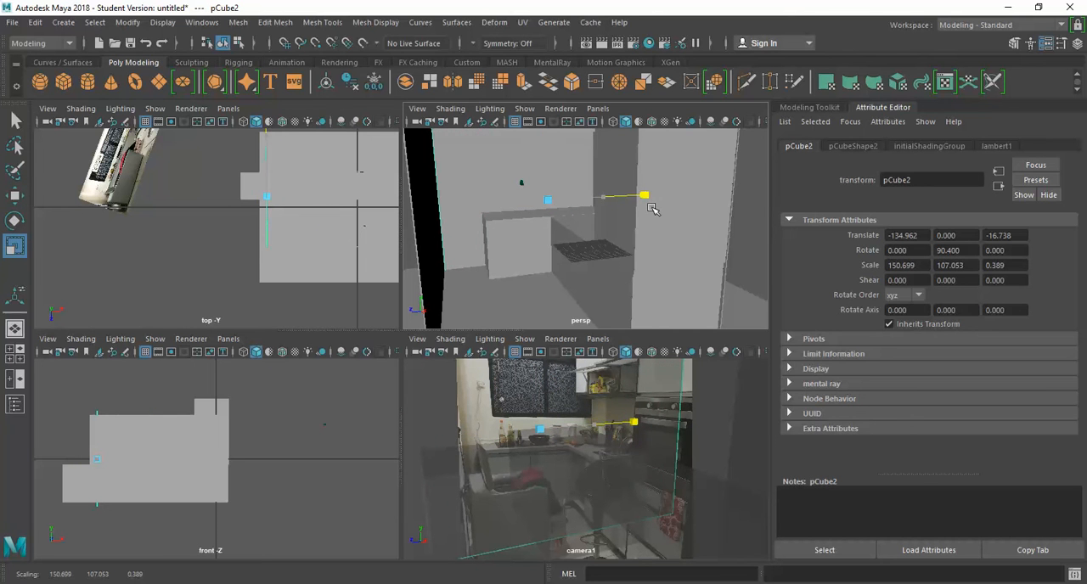
key(space)
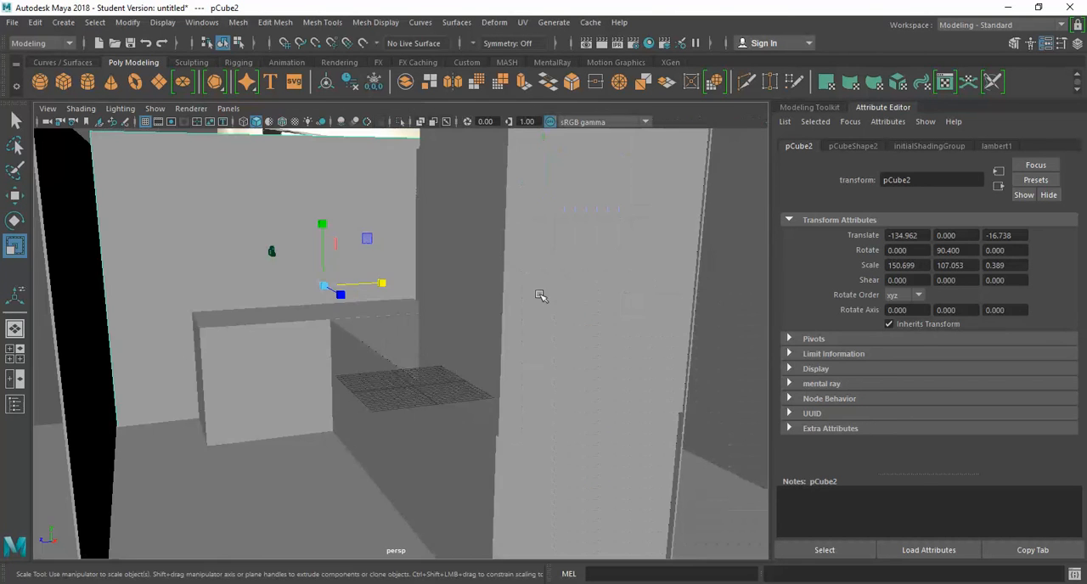
alt+drag(593, 313, 552, 289)
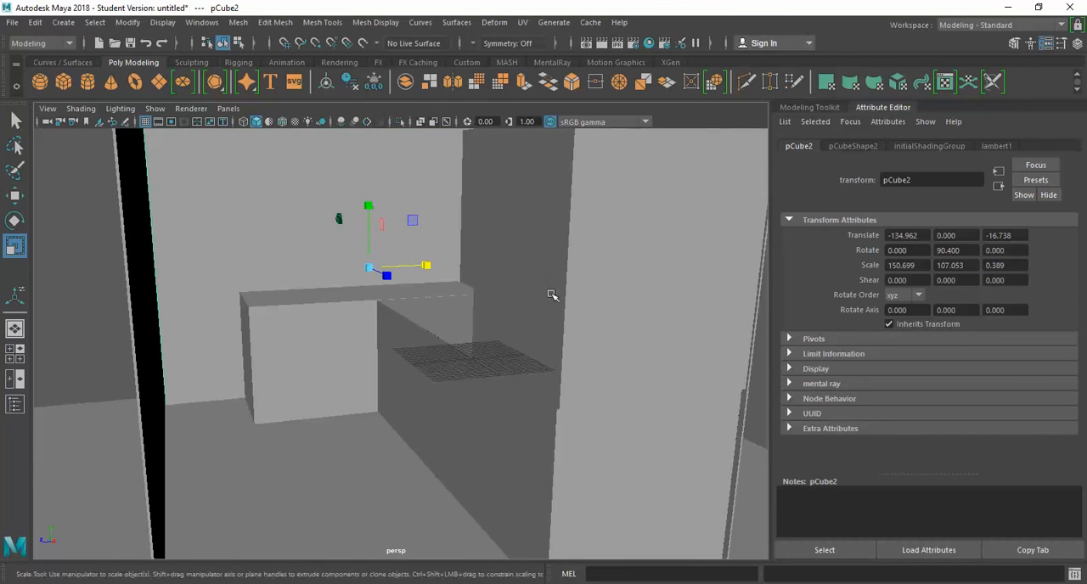
click(299, 340)
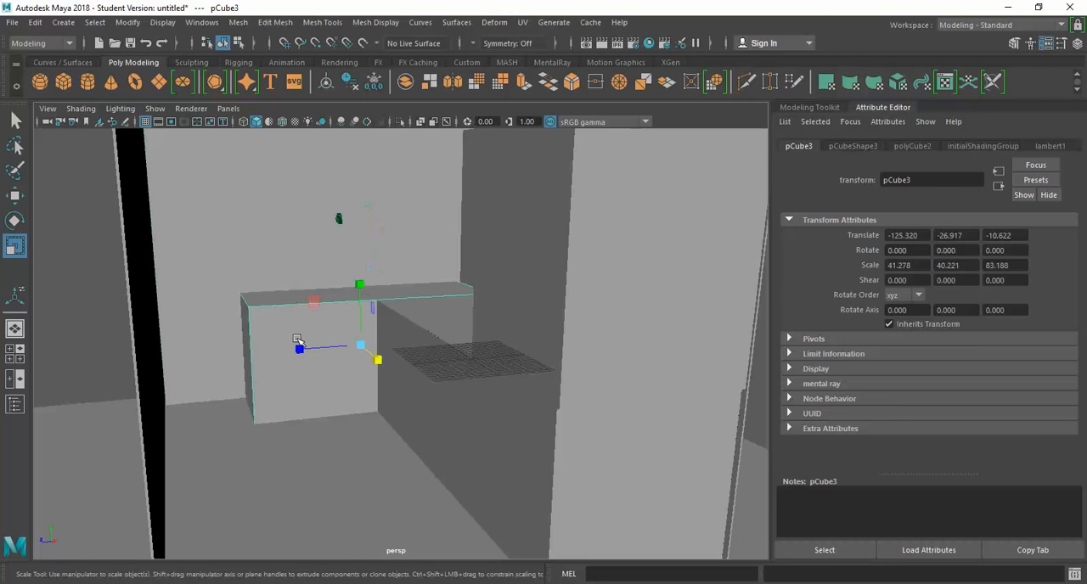
key(space)
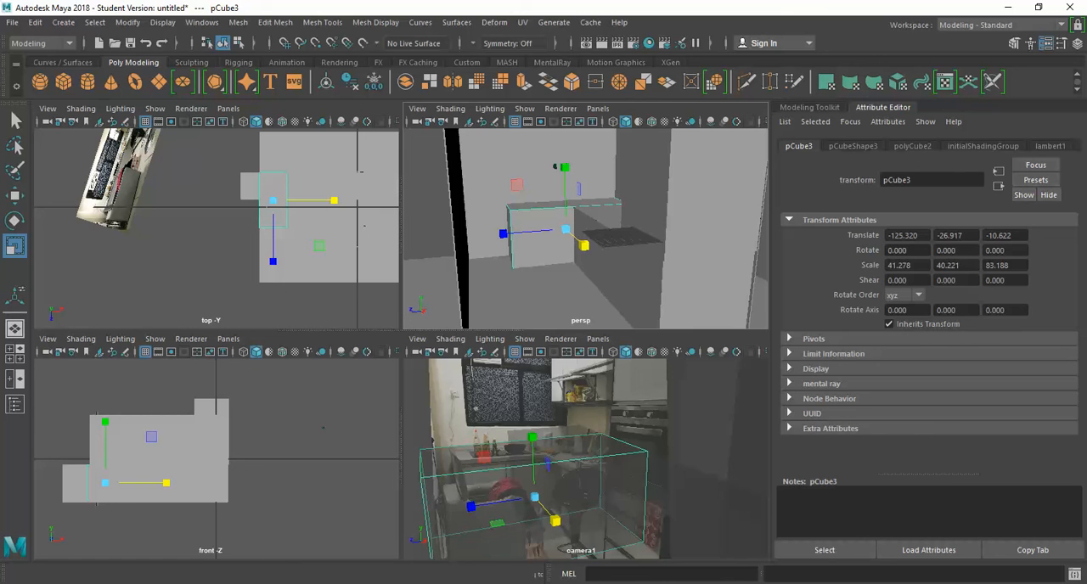
Step: Open room.jpeg from the Desktop folder and examine the counter and cabinet layout in the kitchen photo
key(super+e)
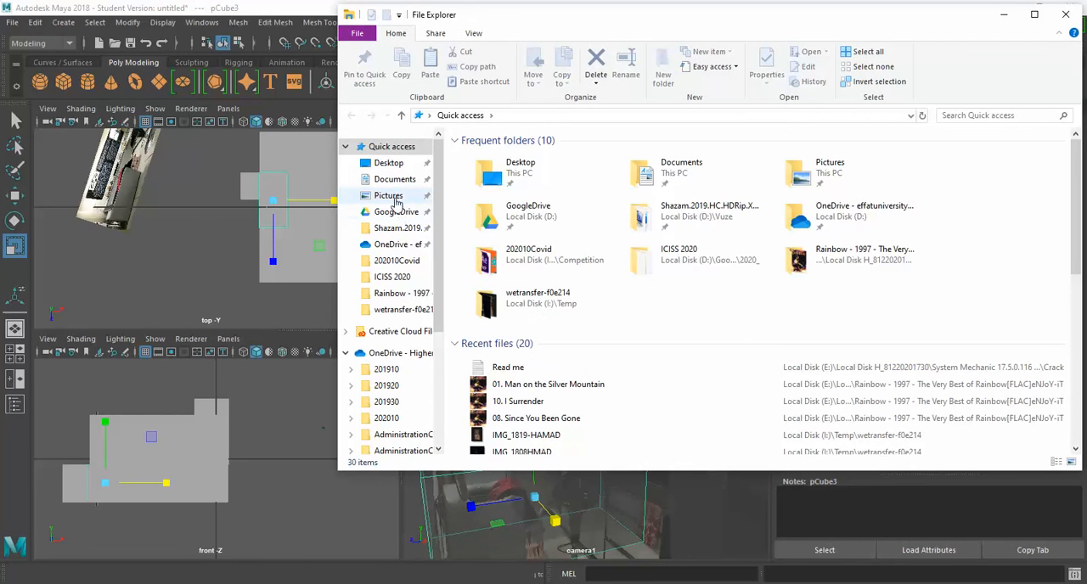
click(395, 198)
click(388, 163)
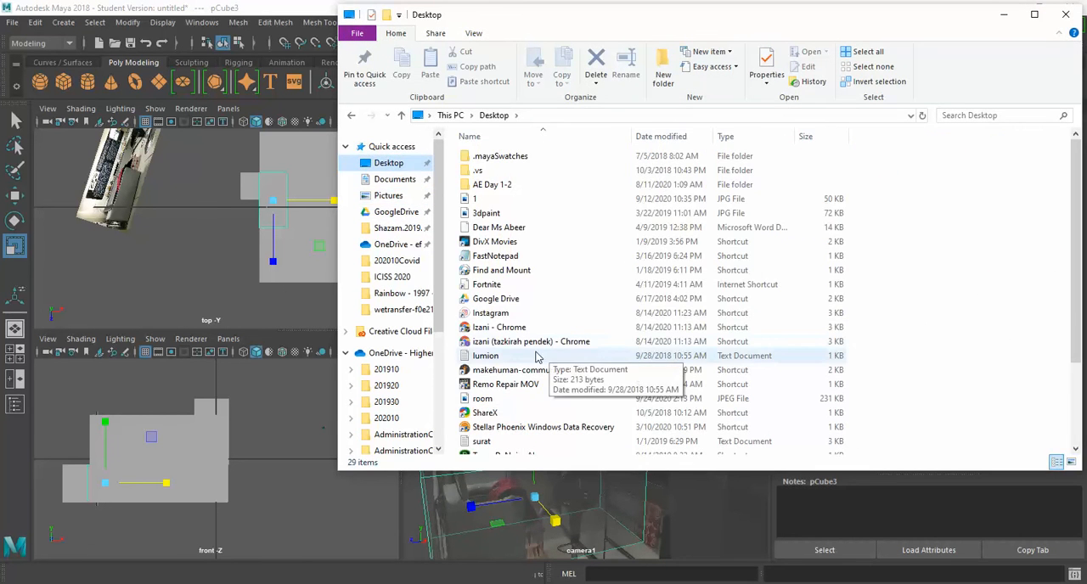
scroll(511, 410, down, 2)
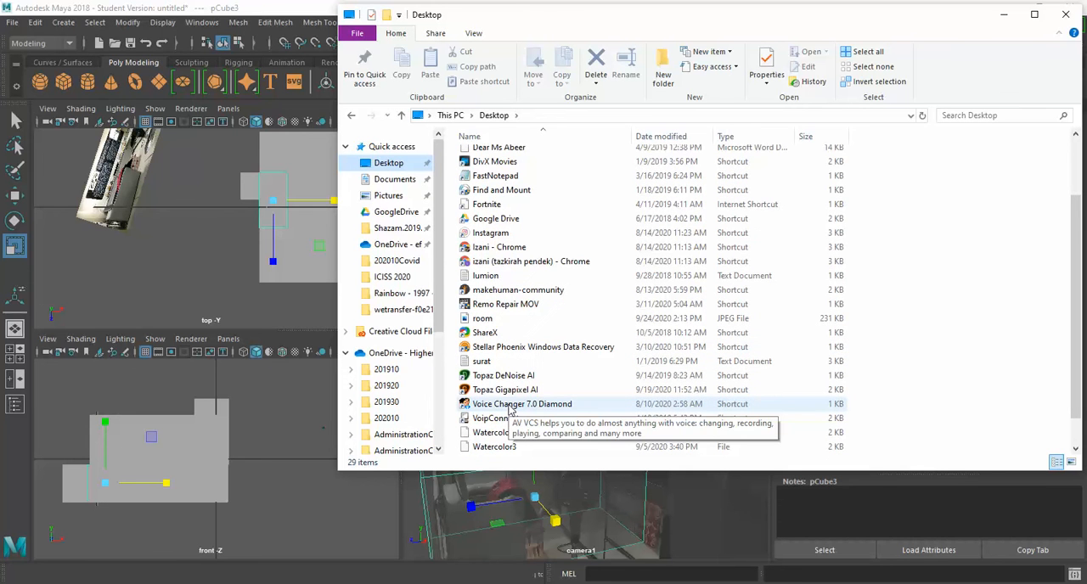
double_click(478, 319)
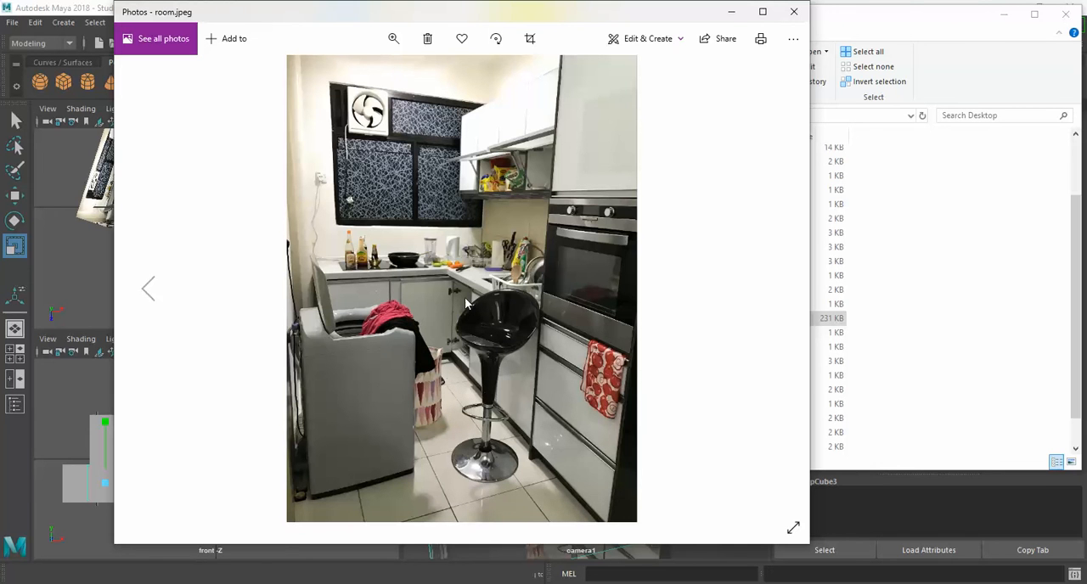
scroll(516, 382, up, 1)
scroll(516, 382, down, 1)
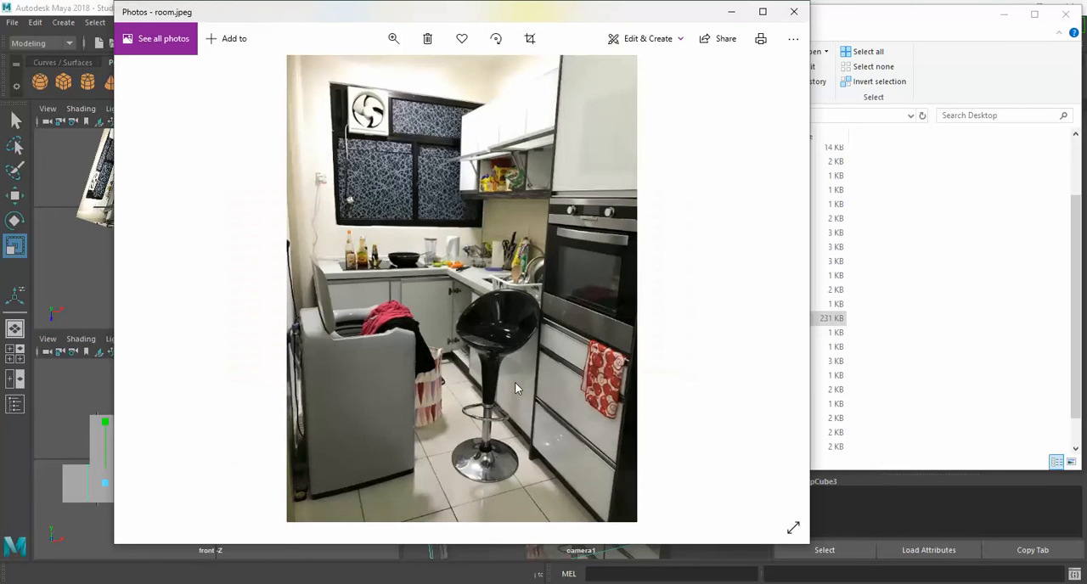
click(763, 12)
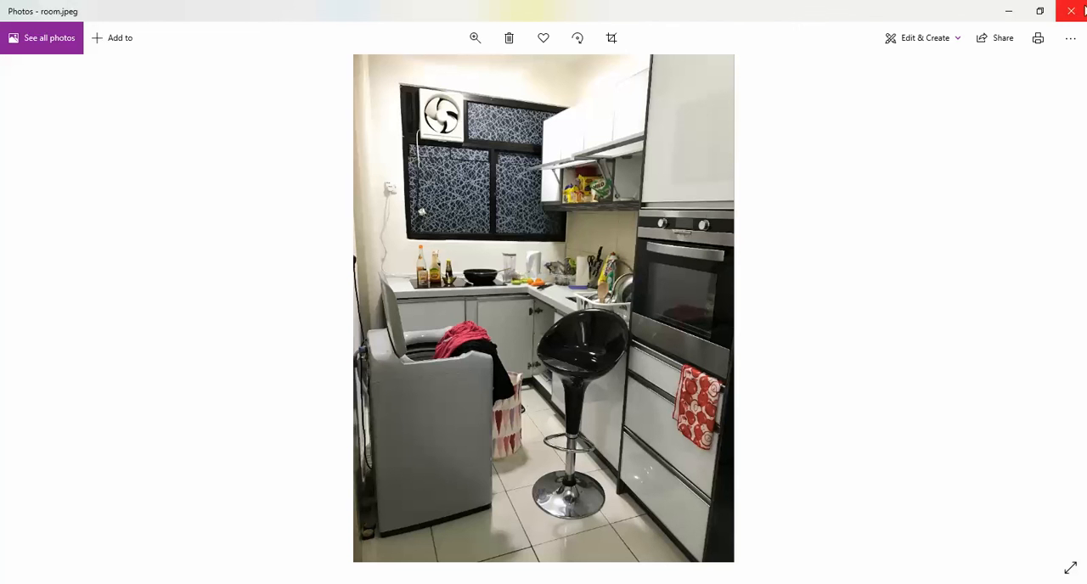
click(1071, 10)
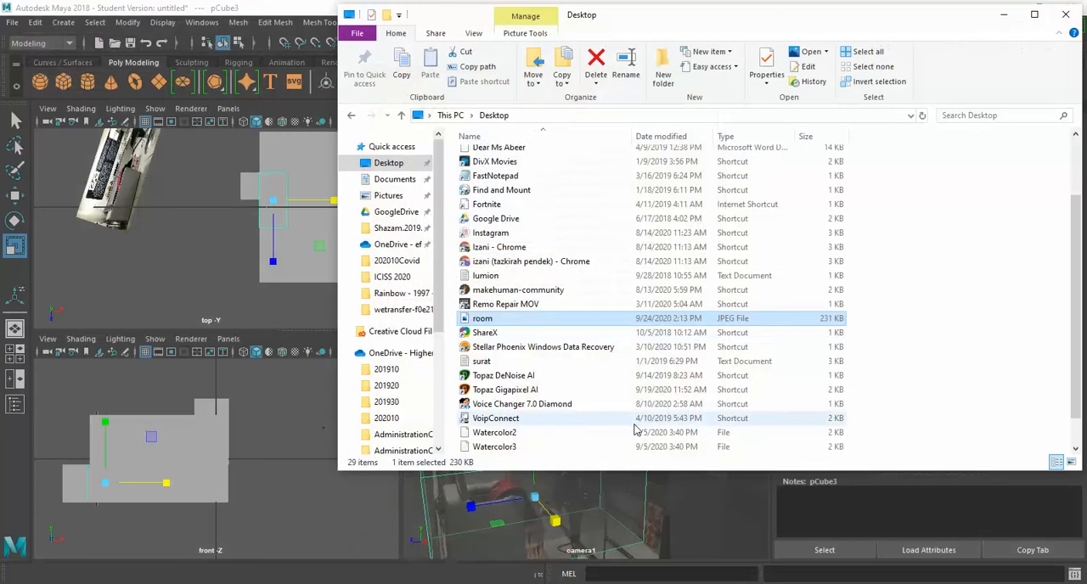
click(304, 10)
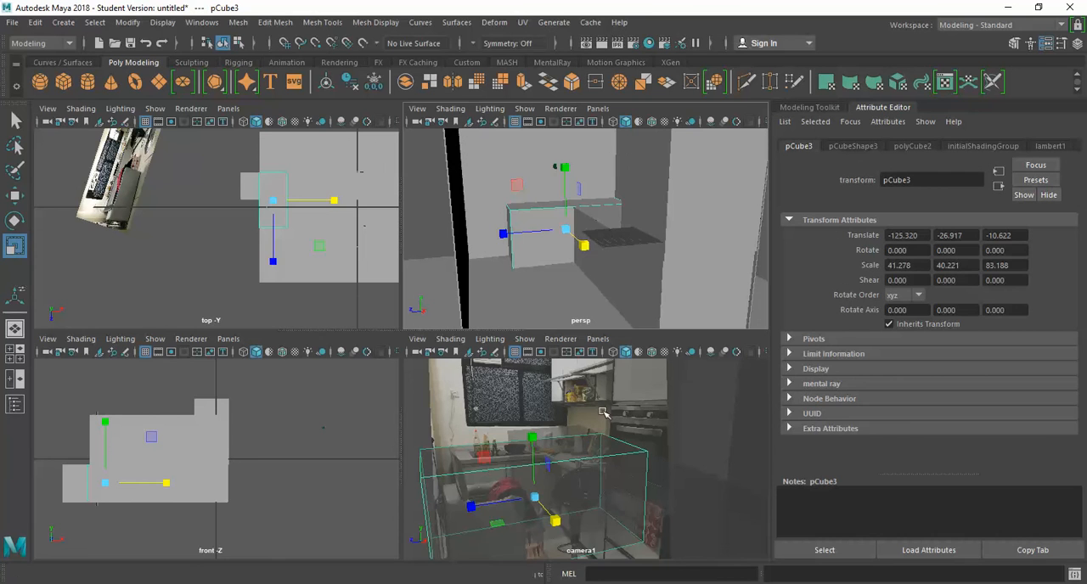
Step: Compare the counters with room.jpeg again and widen the shorter counter to a Z scale of about 90.4
click(606, 287)
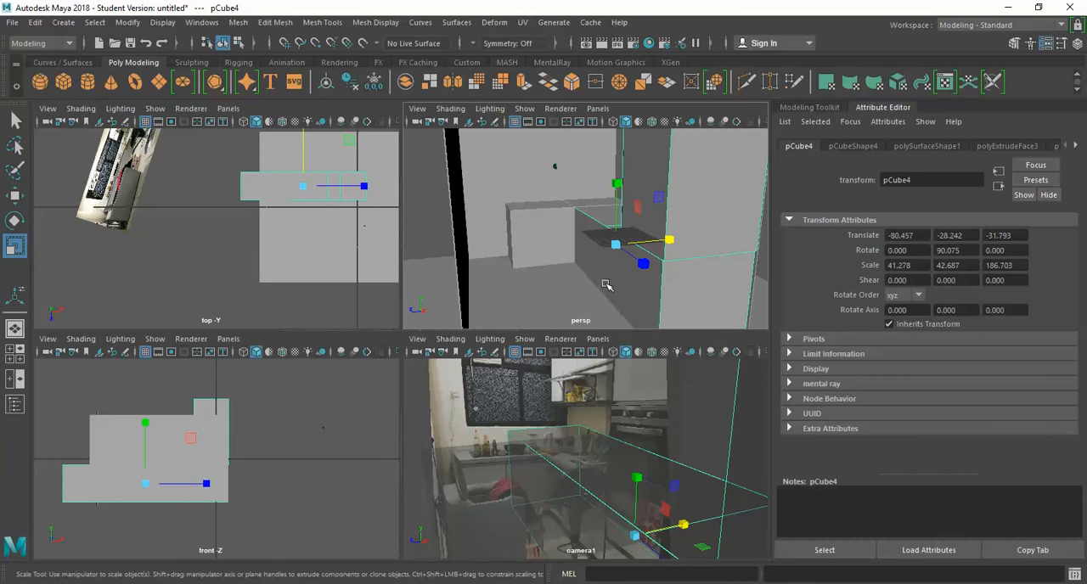
key(space)
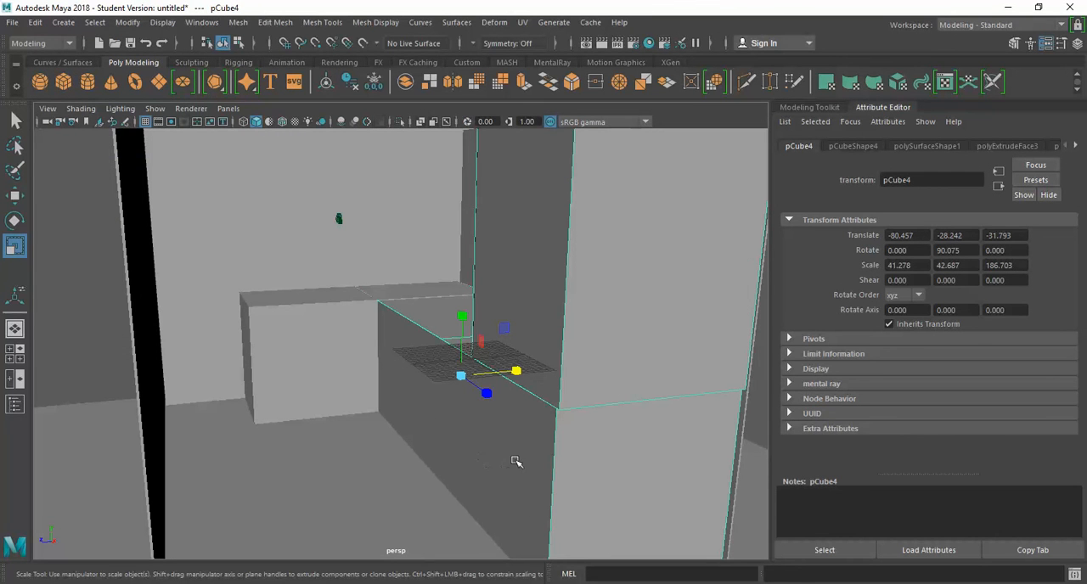
click(298, 360)
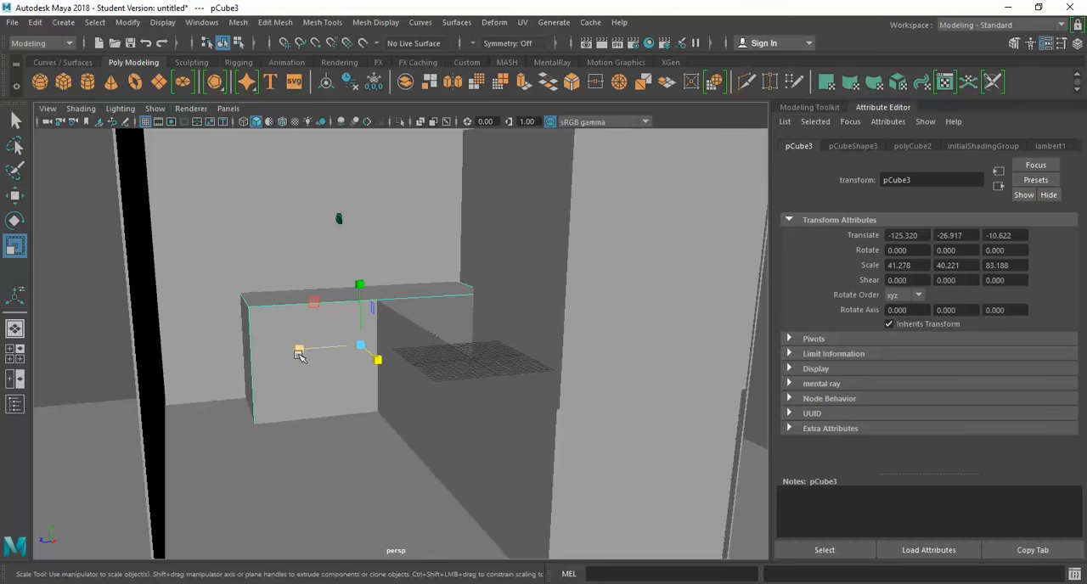
key(space)
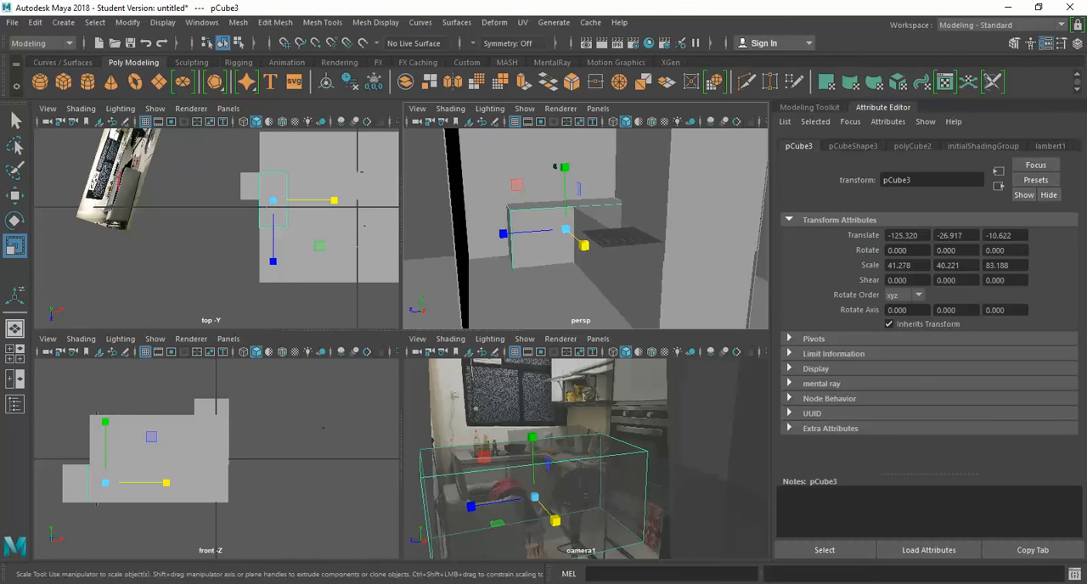
key(alt+Tab)
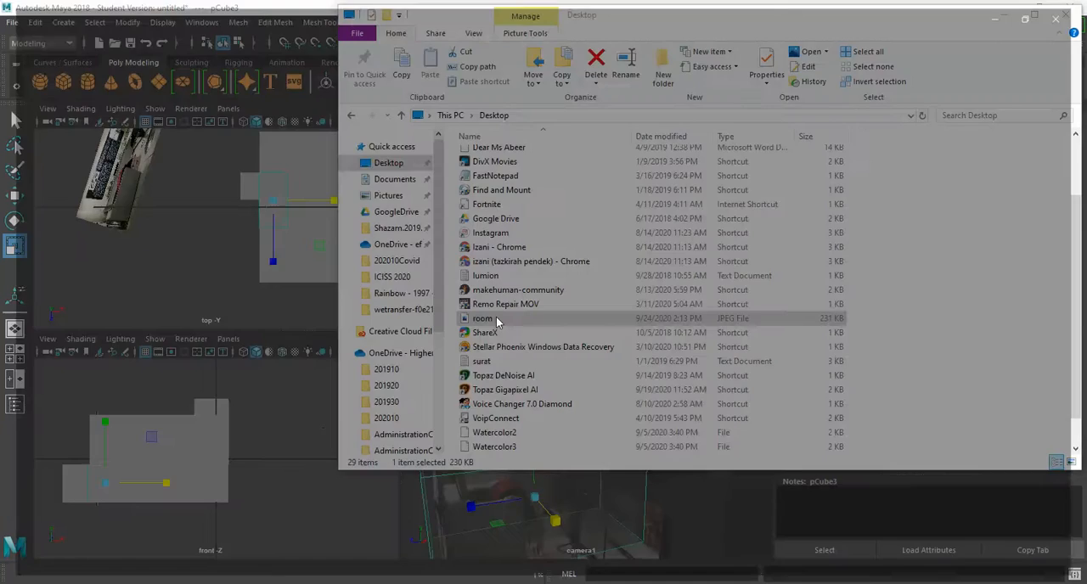
double_click(497, 322)
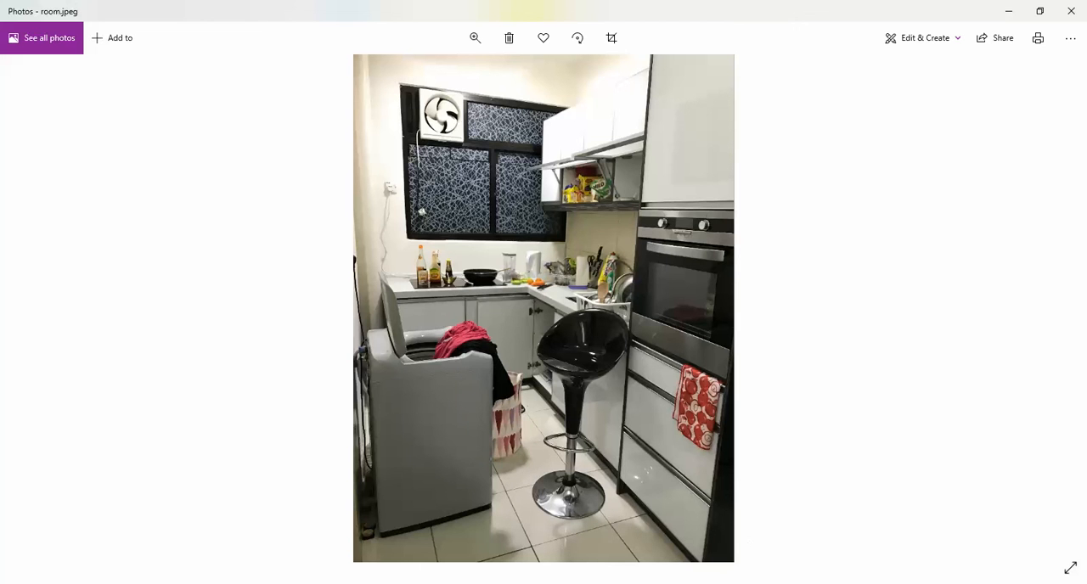
key(alt+Tab)
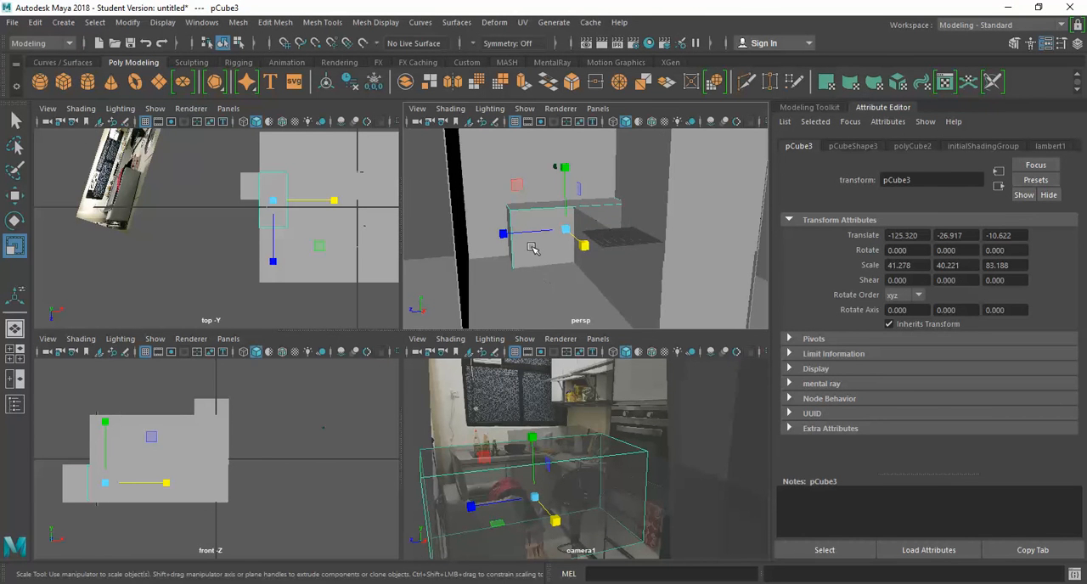
key(space)
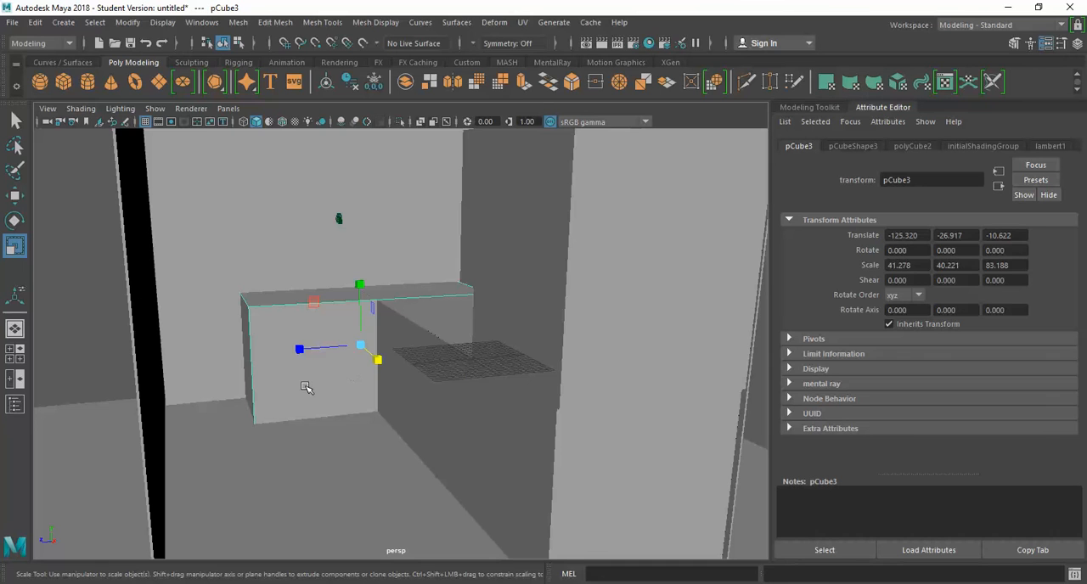
drag(300, 348, 291, 347)
Step: Extrude the shorter counter's front face in place and narrow the extruded face horizontally to divide the front into door panels
right_drag(279, 360, 289, 164)
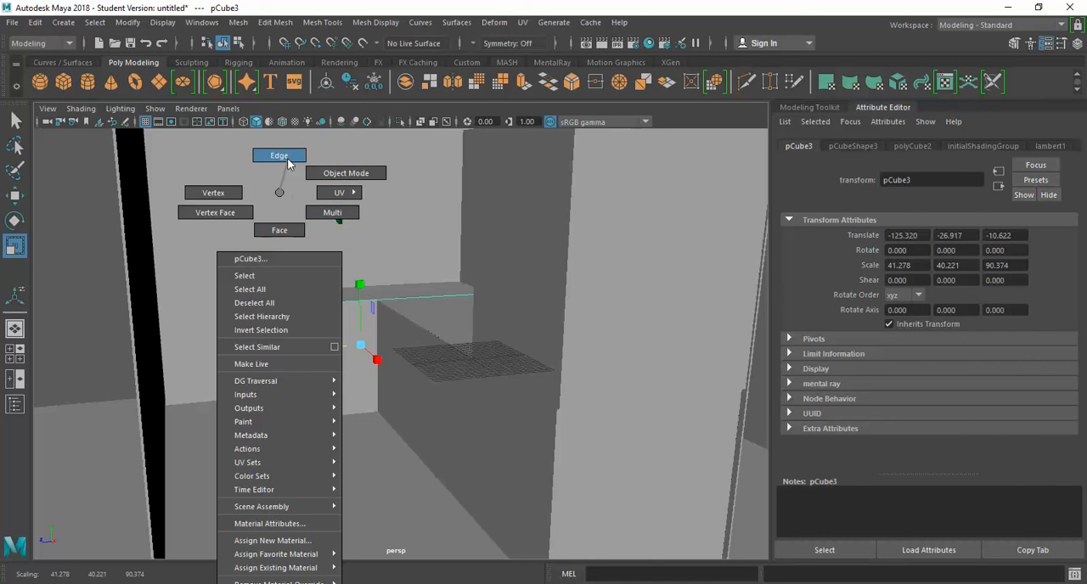
right_drag(288, 164, 286, 233)
click(291, 359)
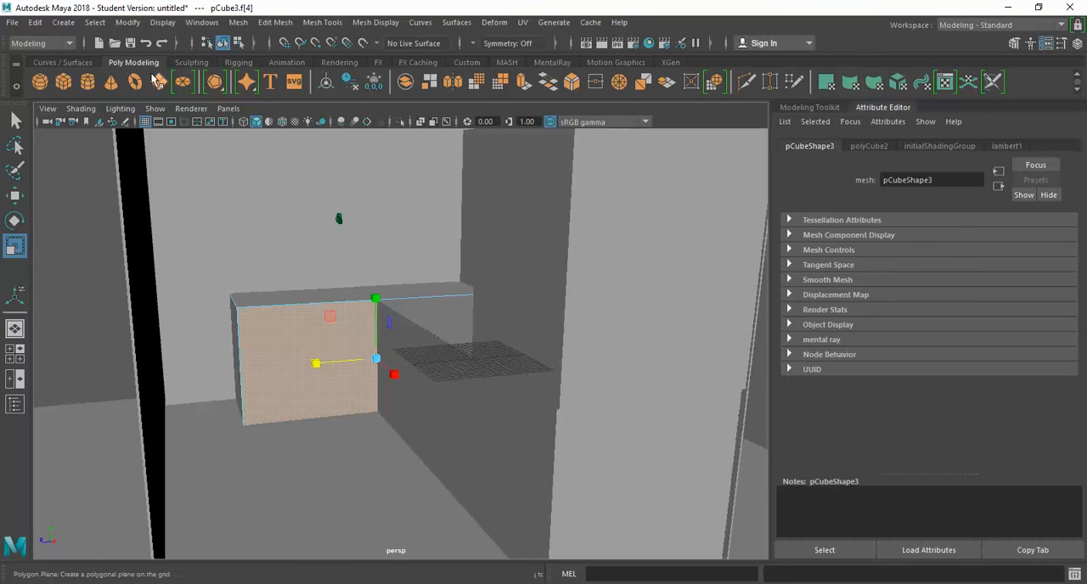
click(523, 82)
drag(320, 363, 291, 365)
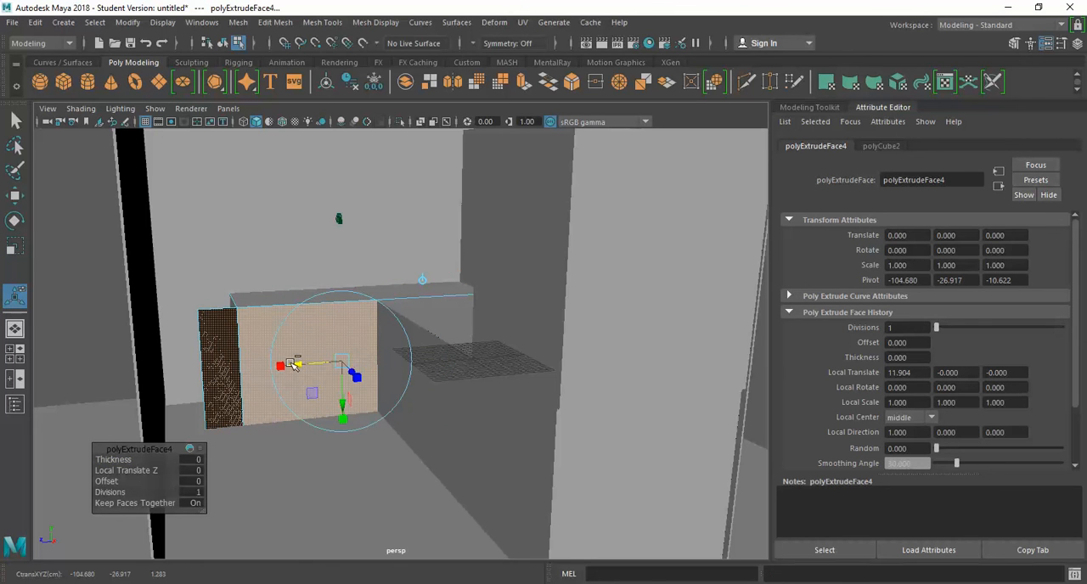
key(ctrl+z)
drag(315, 362, 344, 363)
click(298, 337)
click(327, 347)
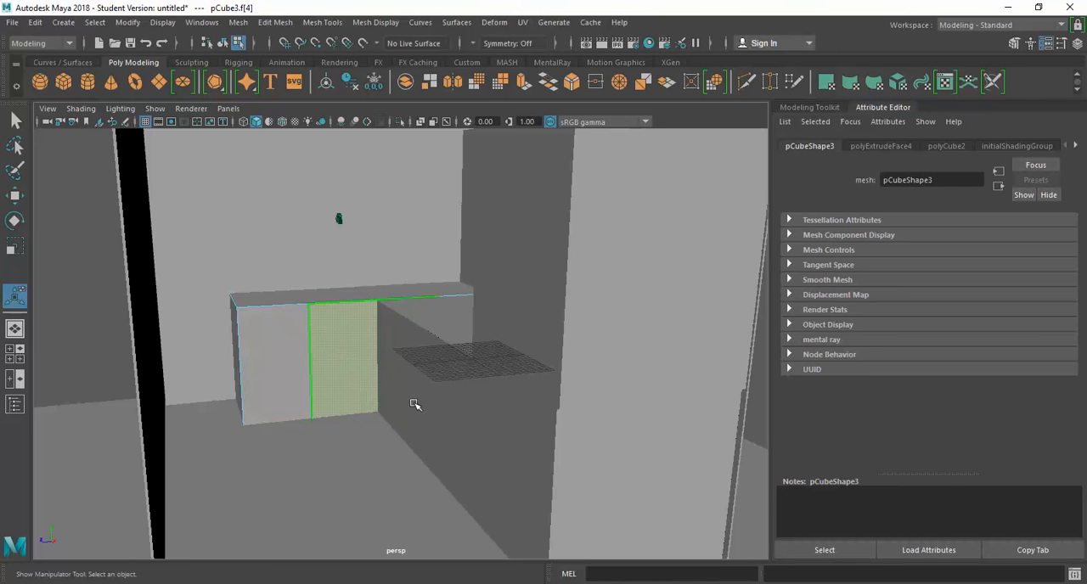
Step: Extrude the longer counter's front face in place and narrow the extruded face to a local X scale of about 0.269
right_click(453, 423)
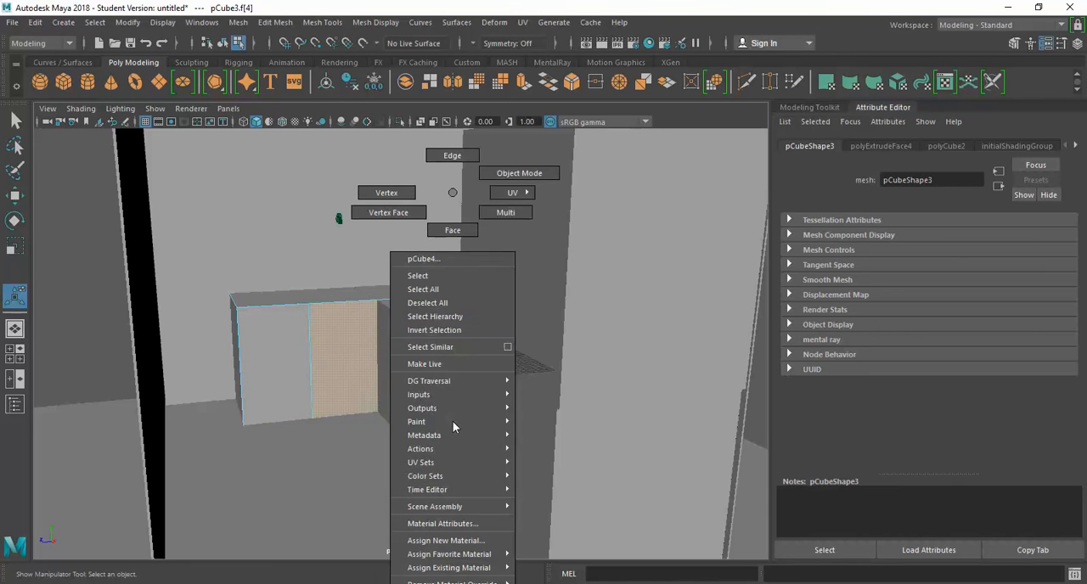
click(526, 174)
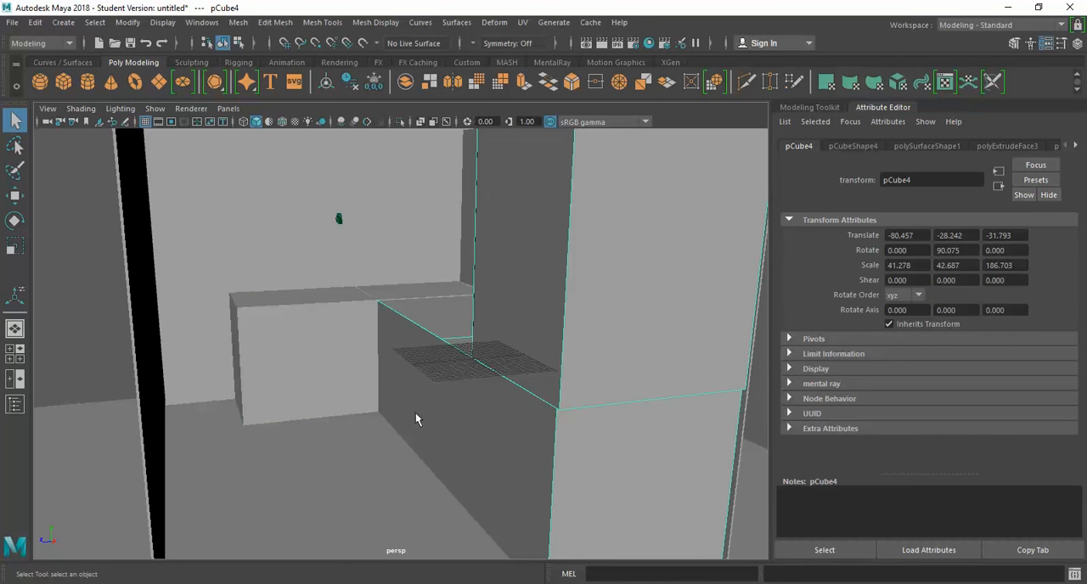
right_drag(445, 433, 448, 233)
click(439, 406)
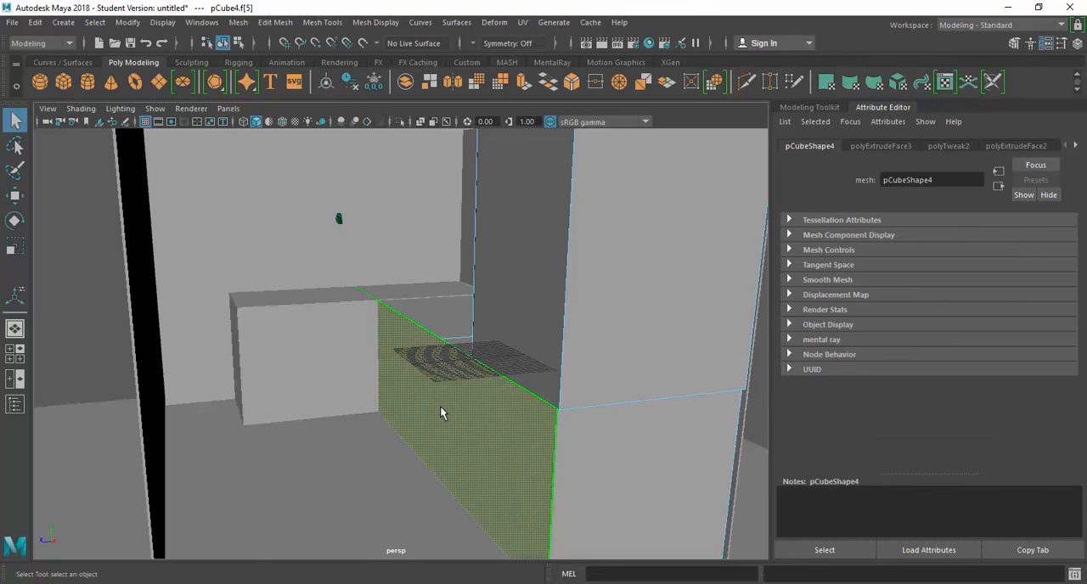
key(ctrl+e)
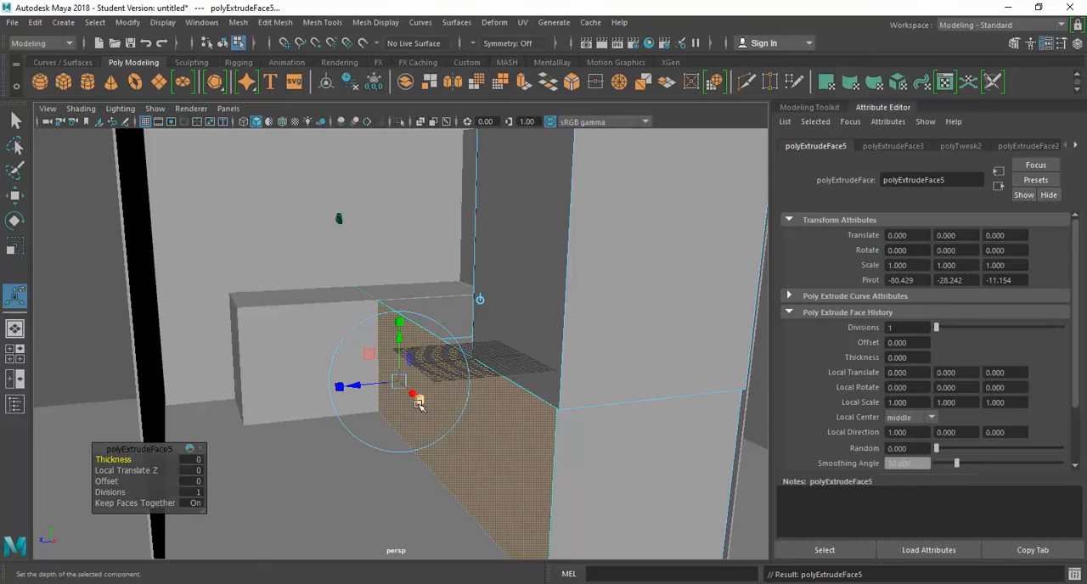
drag(415, 397, 402, 388)
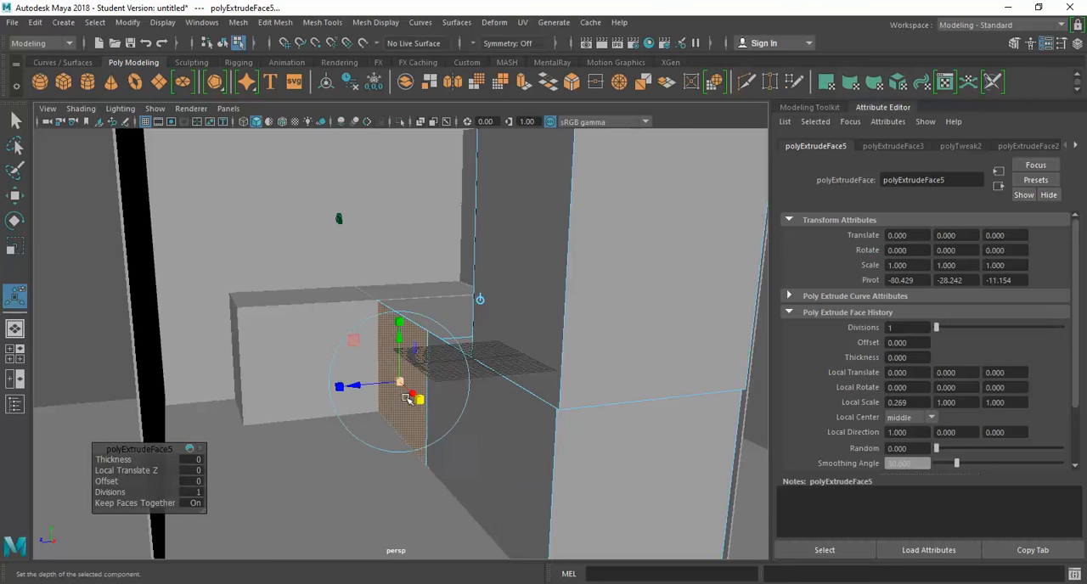
Step: Extrude the longer counter's remaining front face, narrow it to a local X scale of about 0.522, and move it against the tall cabinet
click(486, 448)
key(ctrl+e)
drag(504, 474, 490, 465)
drag(491, 466, 487, 465)
key(w)
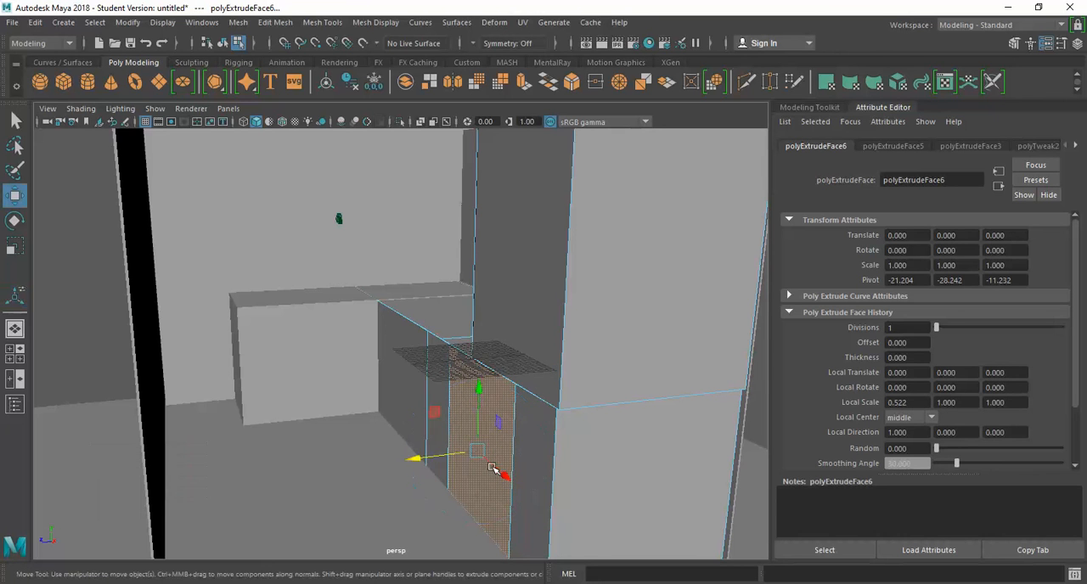
middle_drag(502, 477, 541, 511)
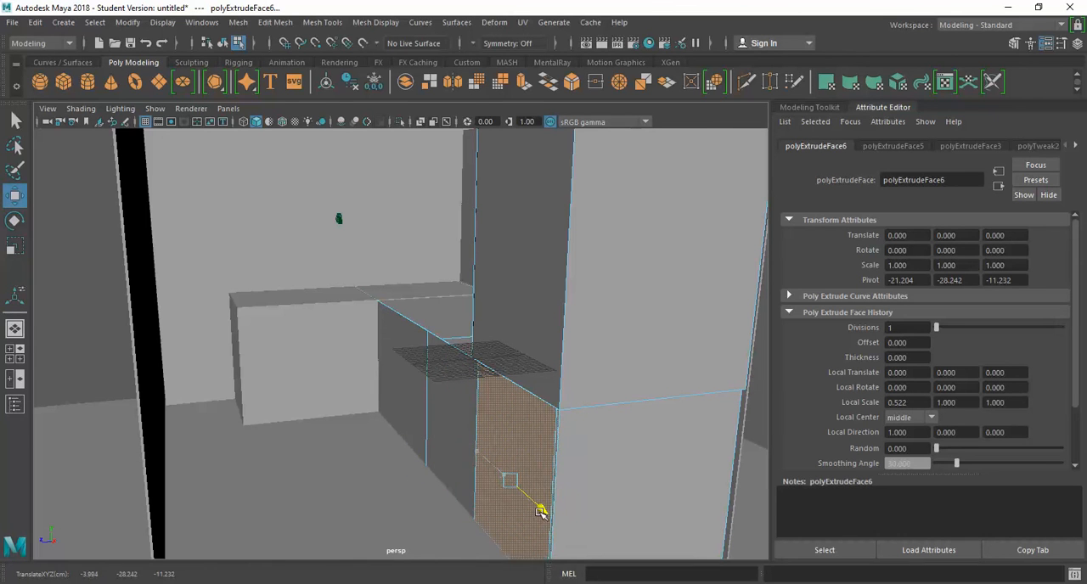
Step: Shift the longer counter's first vertical front edge slightly toward the shorter counter to even out the door panels
right_click(431, 432)
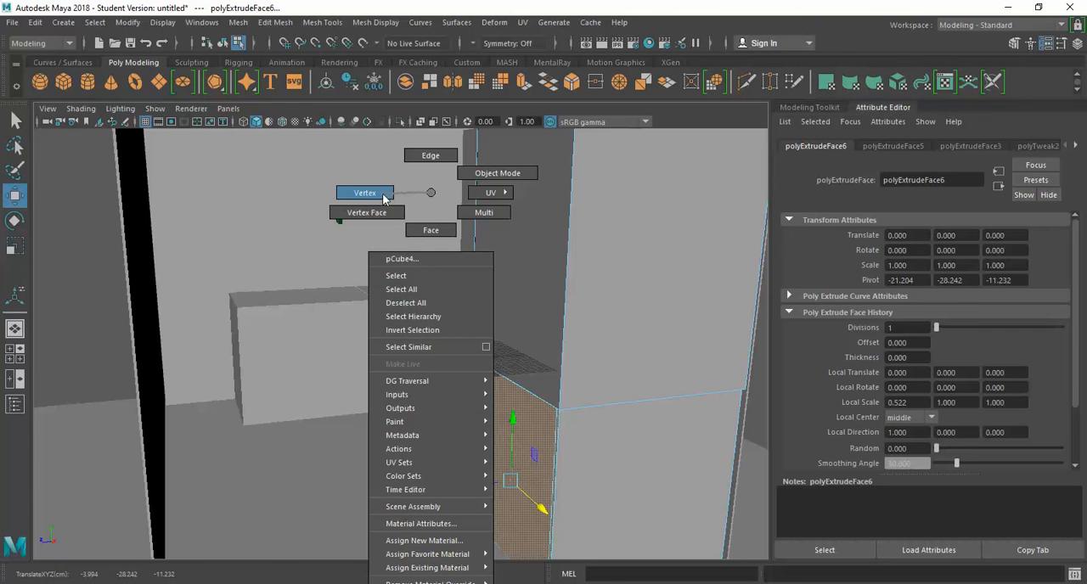
click(462, 175)
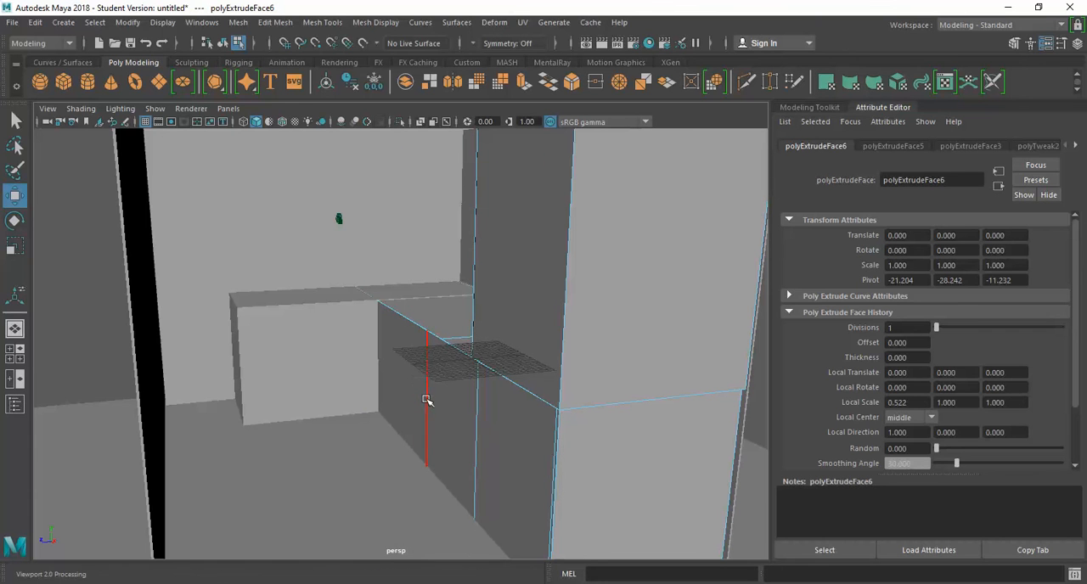
click(425, 399)
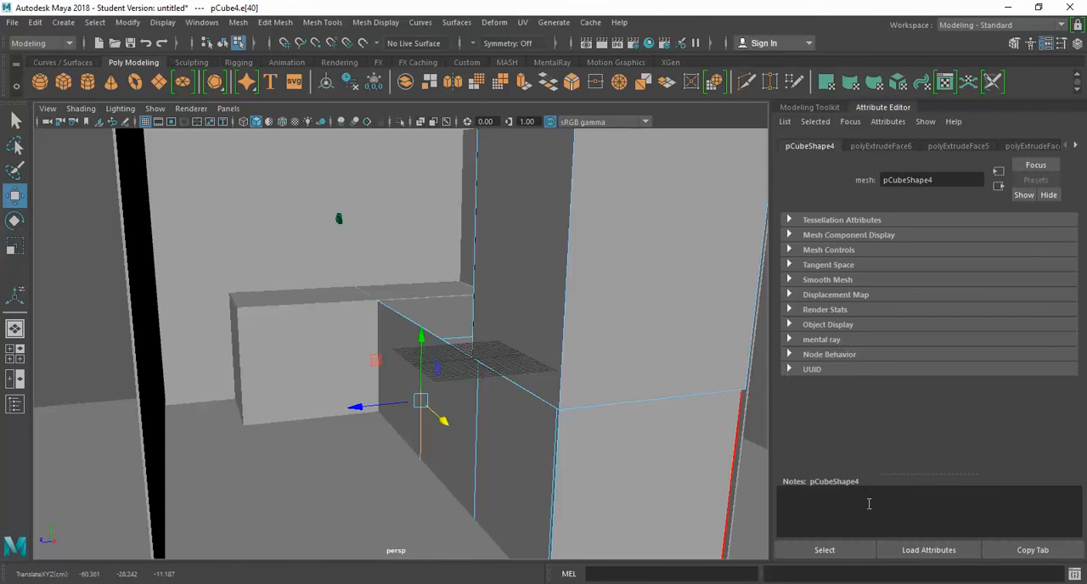
click(295, 370)
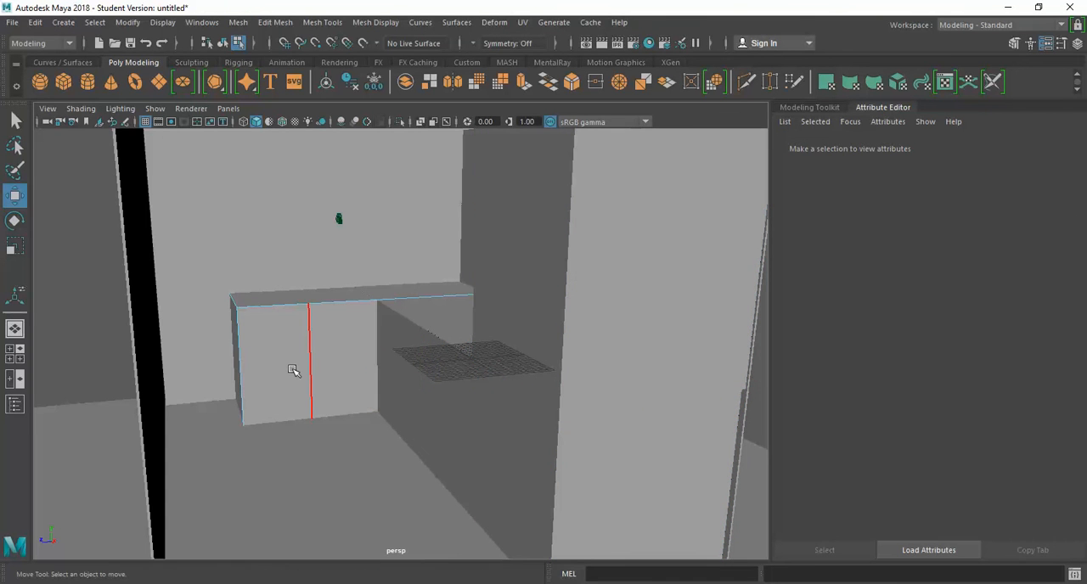
click(13, 23)
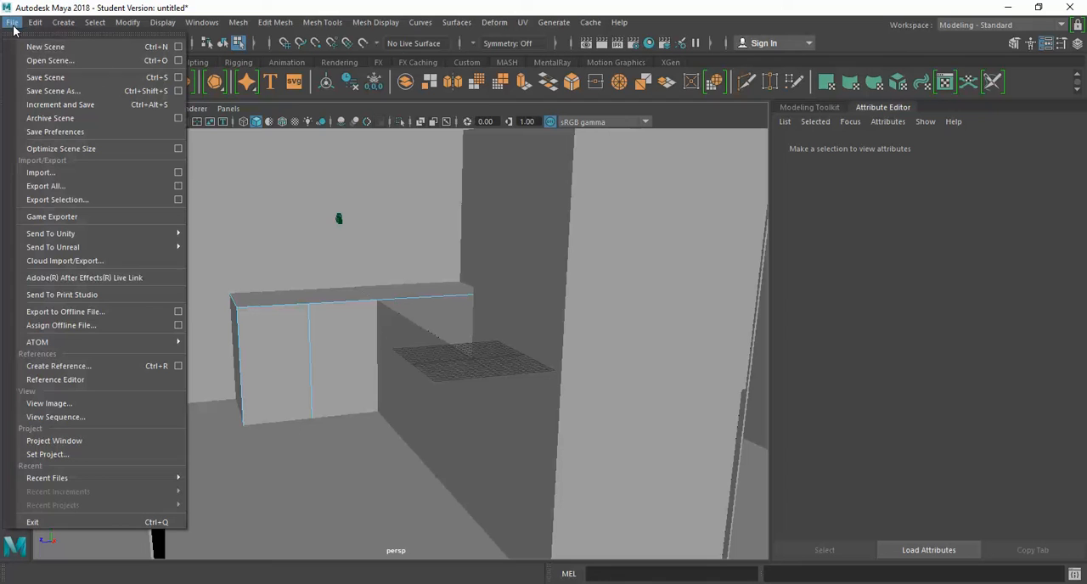
click(75, 172)
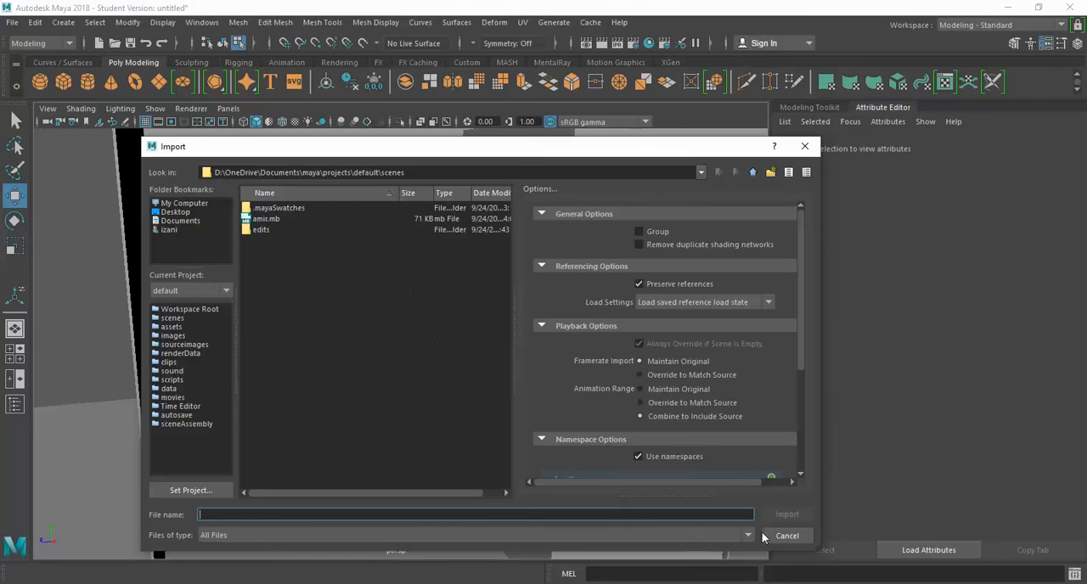
click(805, 536)
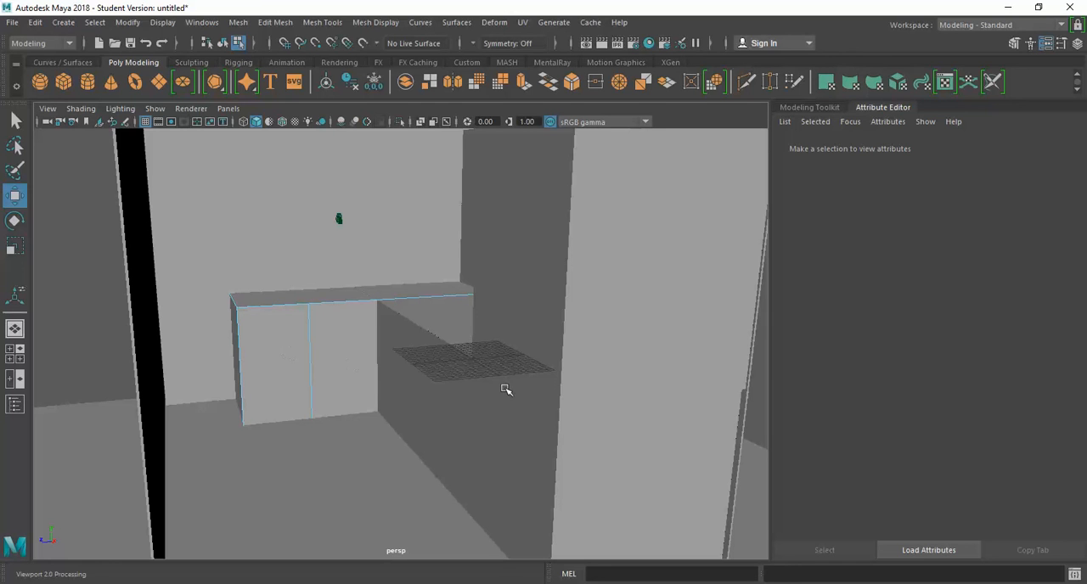
Step: Save the scene as base.mb in the default project's scenes folder, accepting the student version notice
click(13, 23)
click(34, 78)
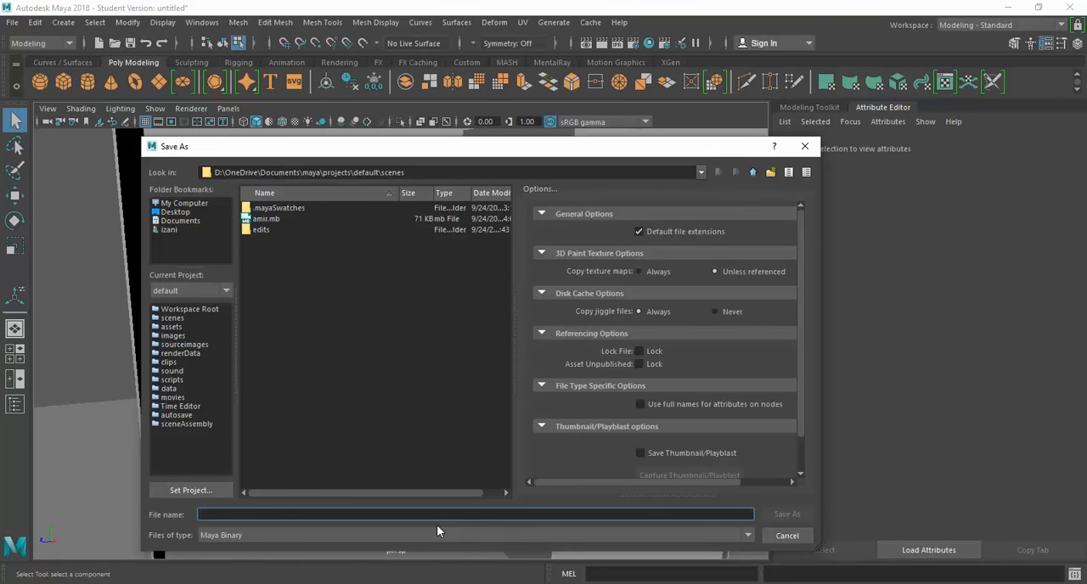
text(test)
key(Return)
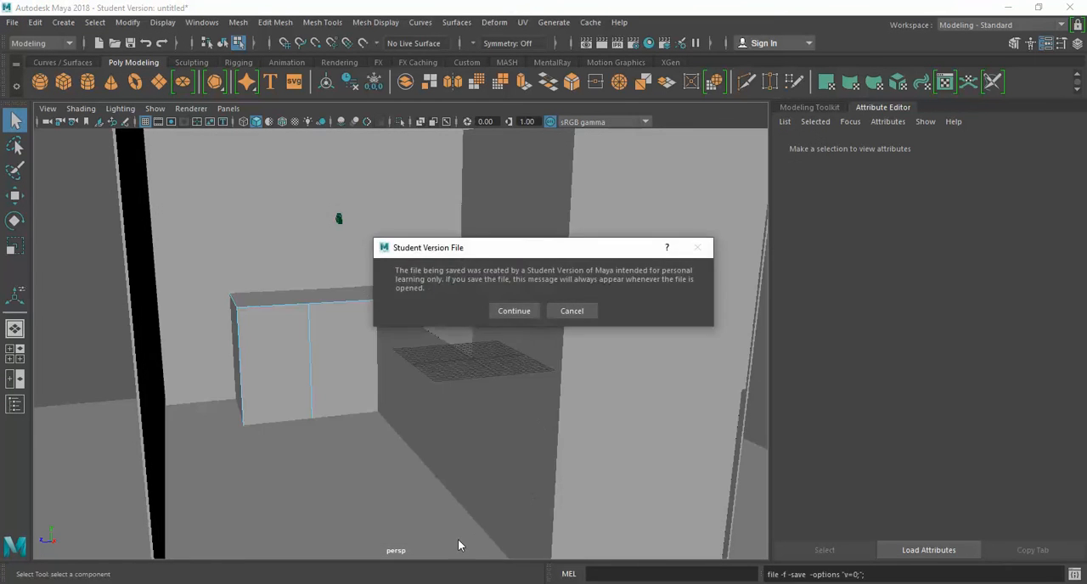
click(513, 311)
key(w)
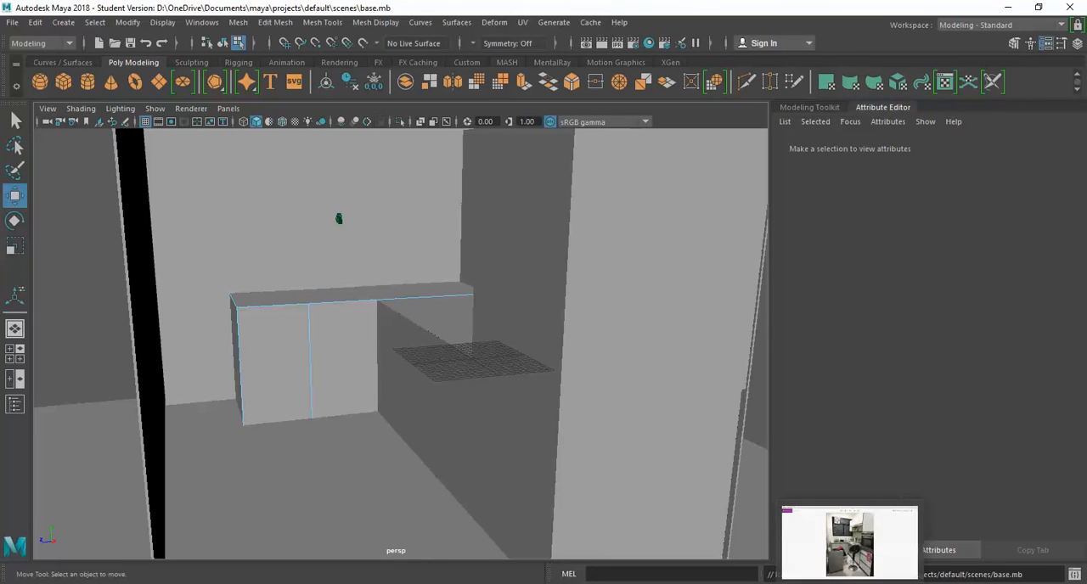
click(950, 583)
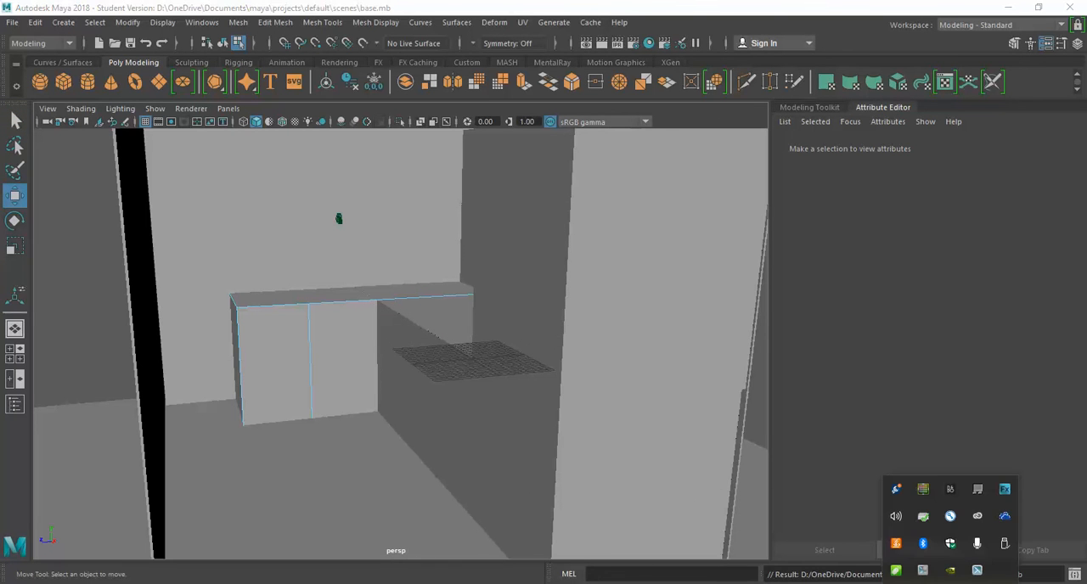